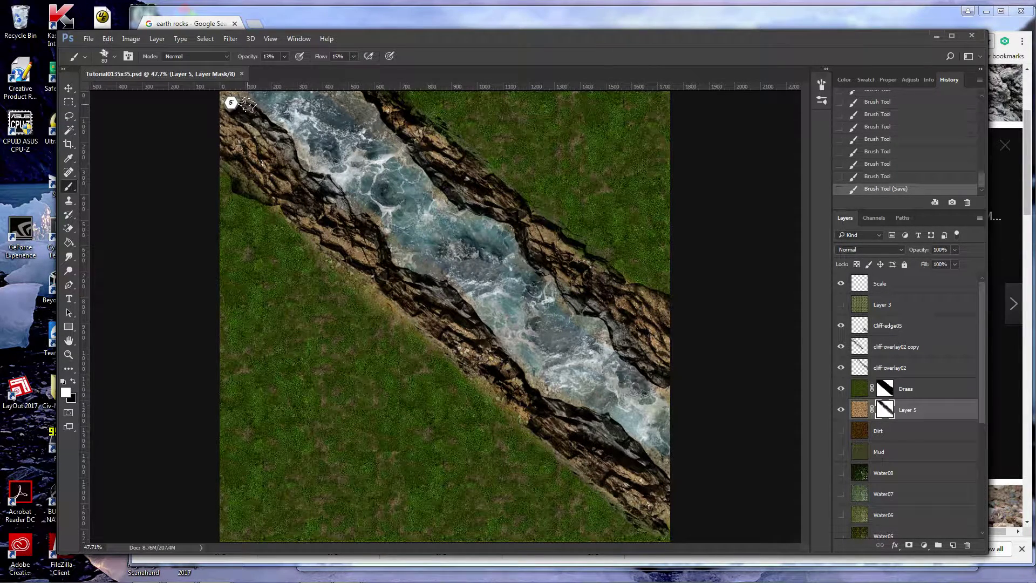
# - Create a new document 1750 pixels wide and 1750 pixels high
pyautogui.click(89, 39)
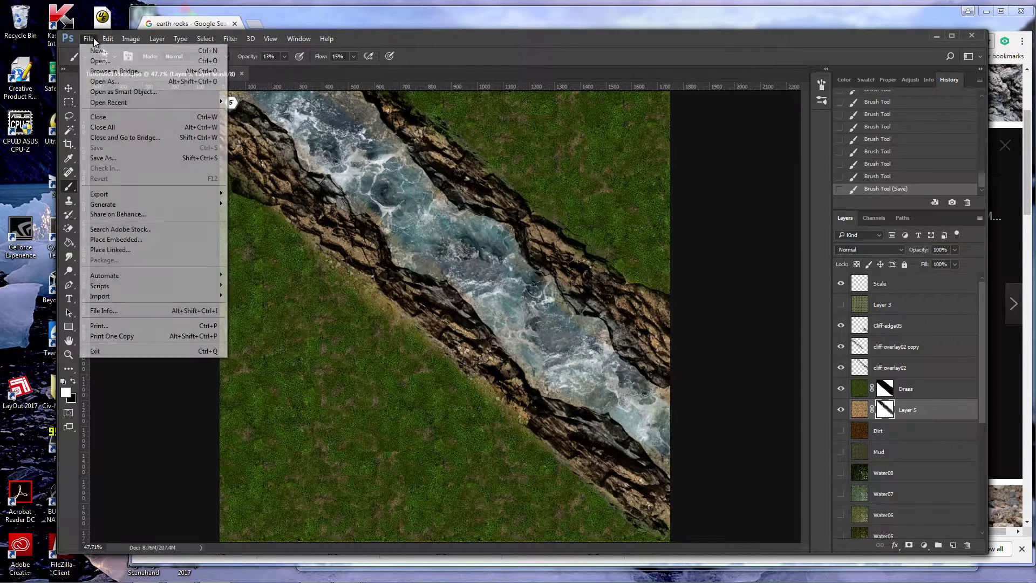
pyautogui.click(98, 50)
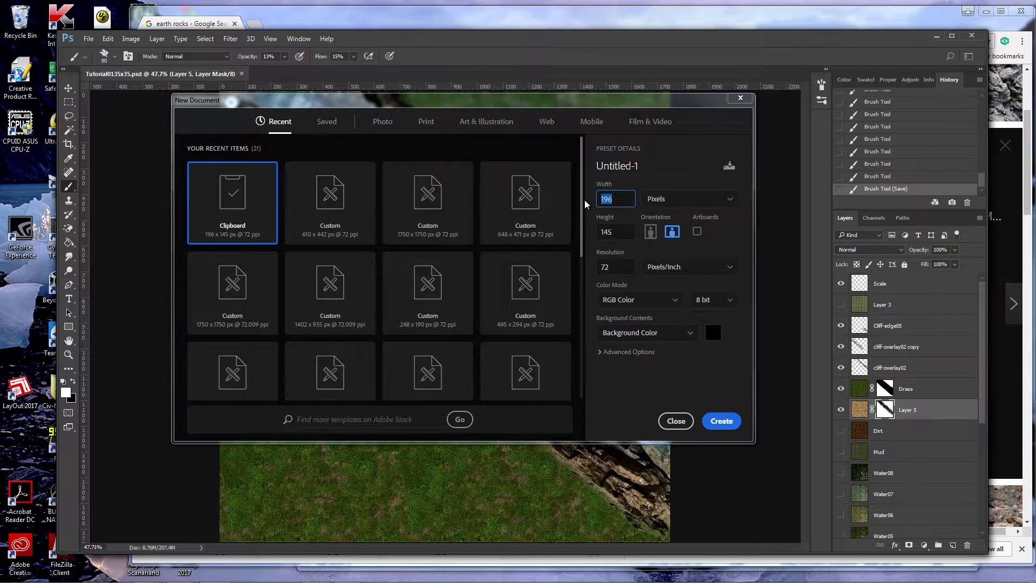
pyautogui.write('1')
pyautogui.click(610, 202)
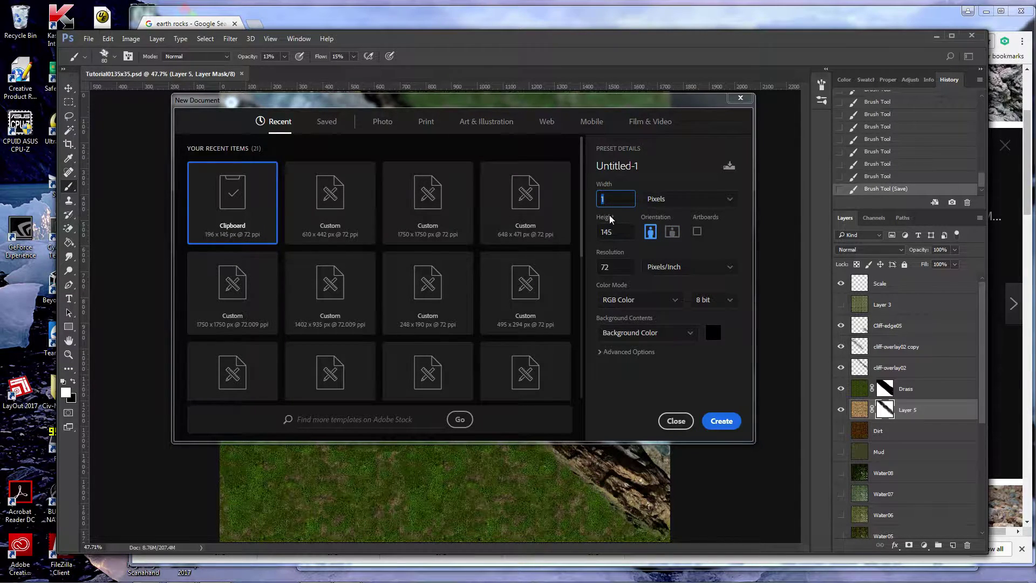
pyautogui.write('1750')
pyautogui.press('Tab')
pyautogui.write('1750')
pyautogui.click(720, 420)
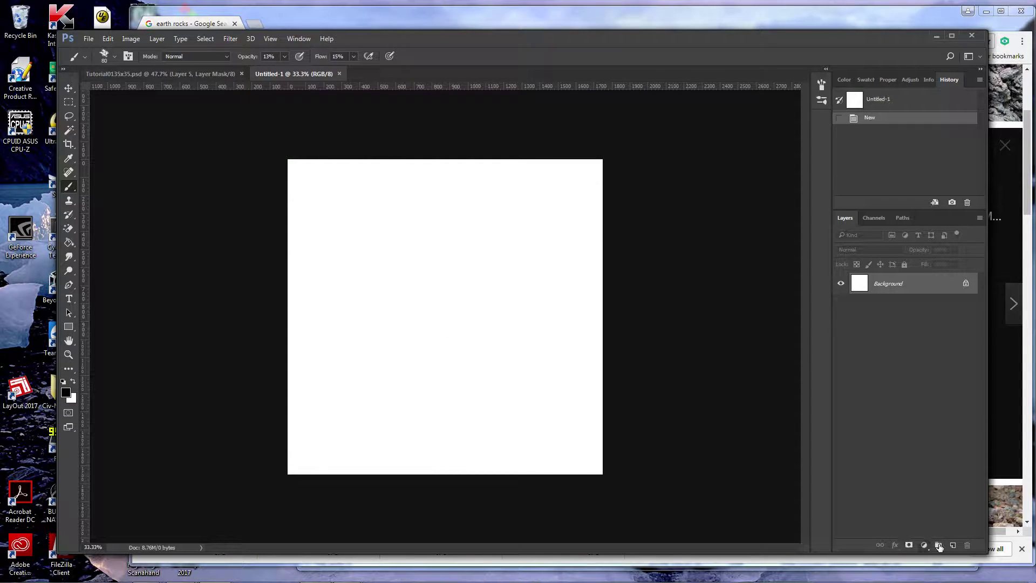
# - Add a new layer, hide the Background layer, and fill the new layer with the grey rock pattern
pyautogui.click(937, 544)
pyautogui.click(840, 306)
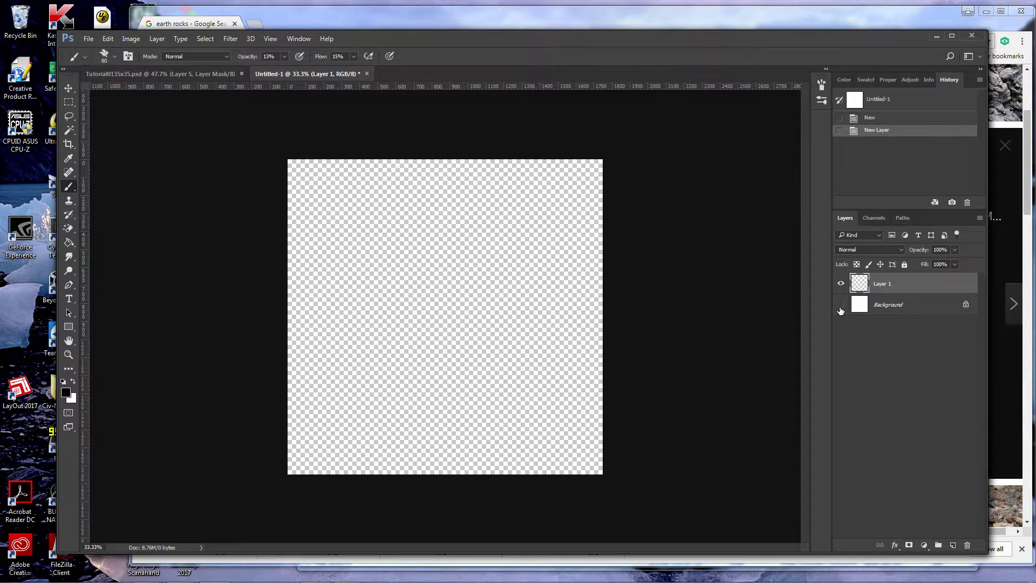
pyautogui.click(71, 245)
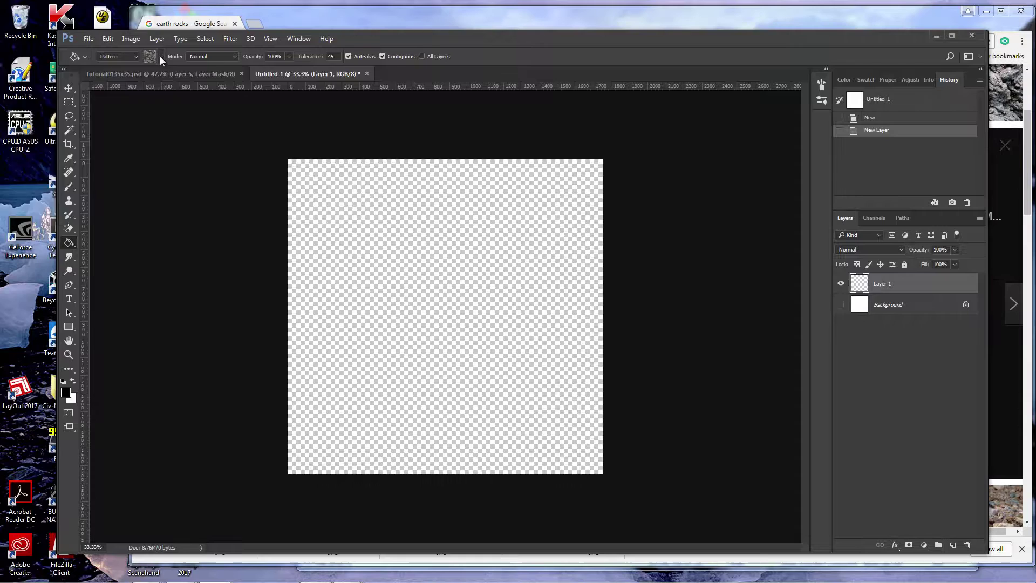
pyautogui.click(161, 56)
pyautogui.click(150, 56)
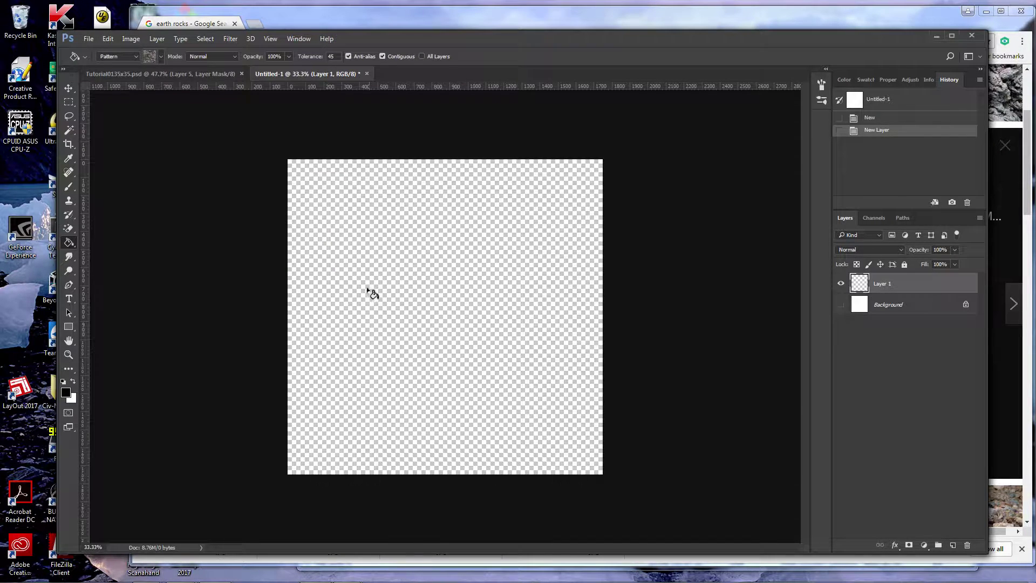
pyautogui.click(355, 276)
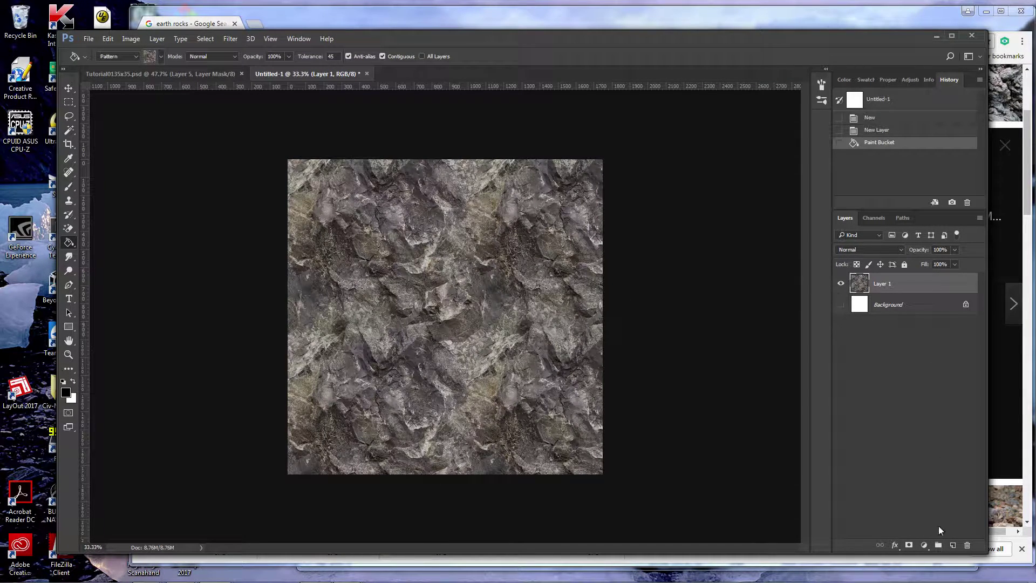
# - Add another layer above the rock layer and fill it with the foaming blue-green water pattern
pyautogui.click(952, 545)
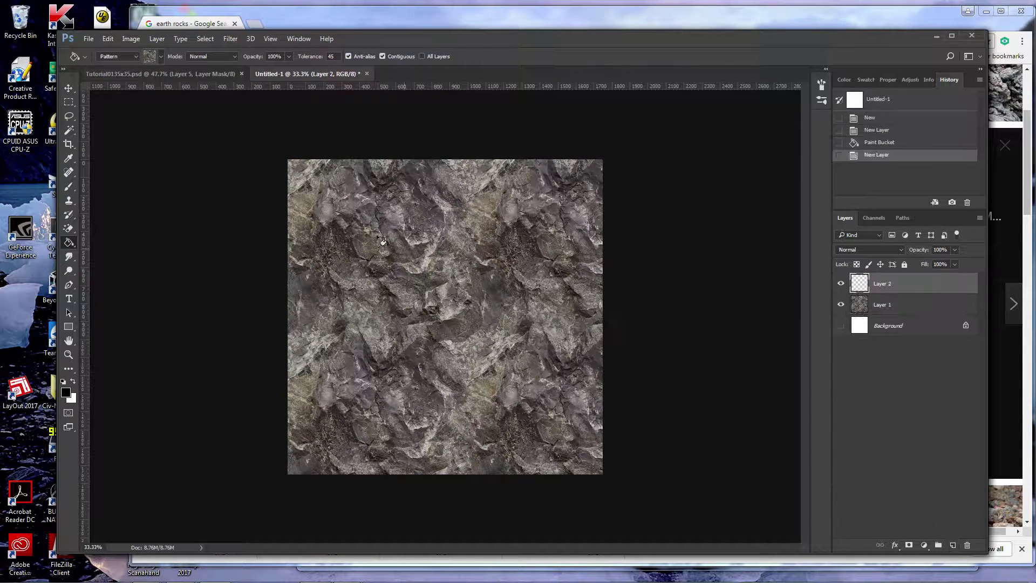
pyautogui.click(162, 57)
pyautogui.click(199, 153)
pyautogui.click(449, 253)
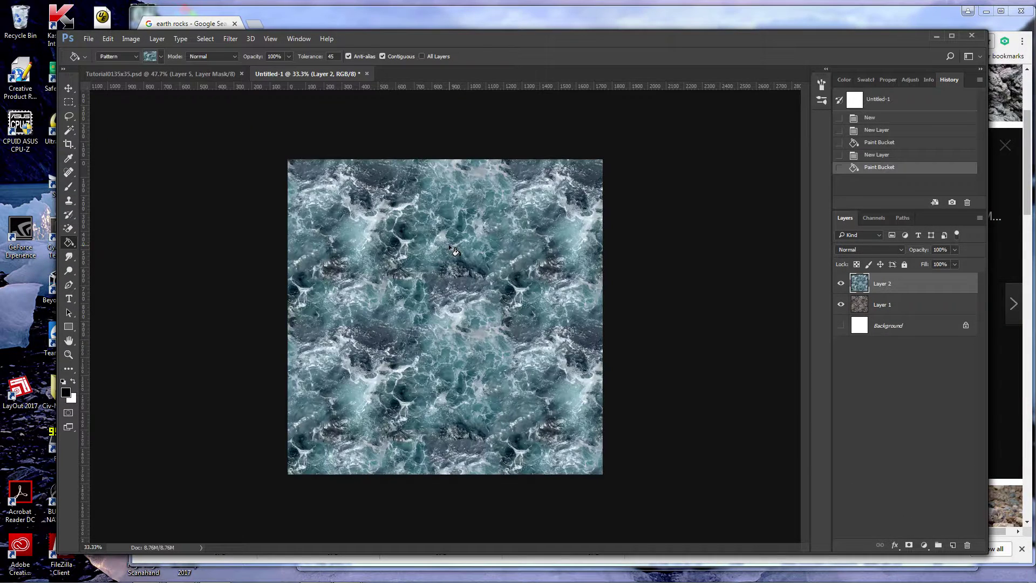
# - Add a layer above the water and fill it with the brown pebbly dirt pattern
pyautogui.click(952, 545)
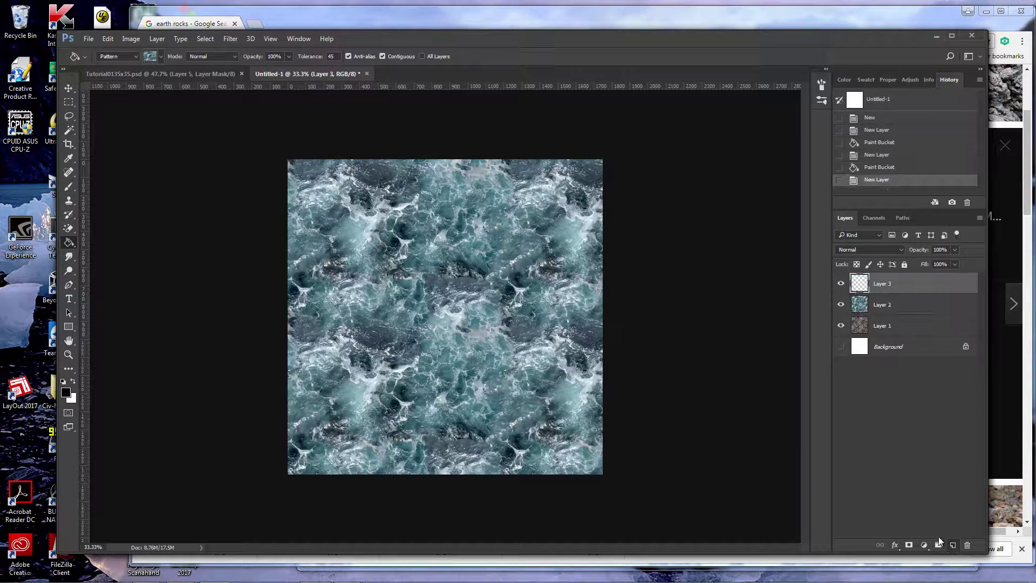
pyautogui.click(160, 57)
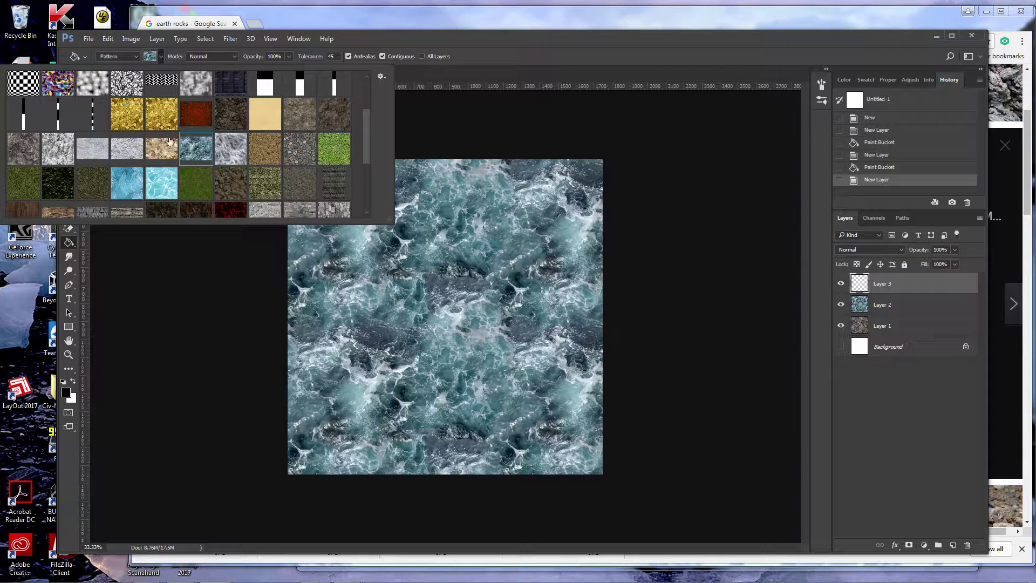
pyautogui.scroll(-4, 210, 173)
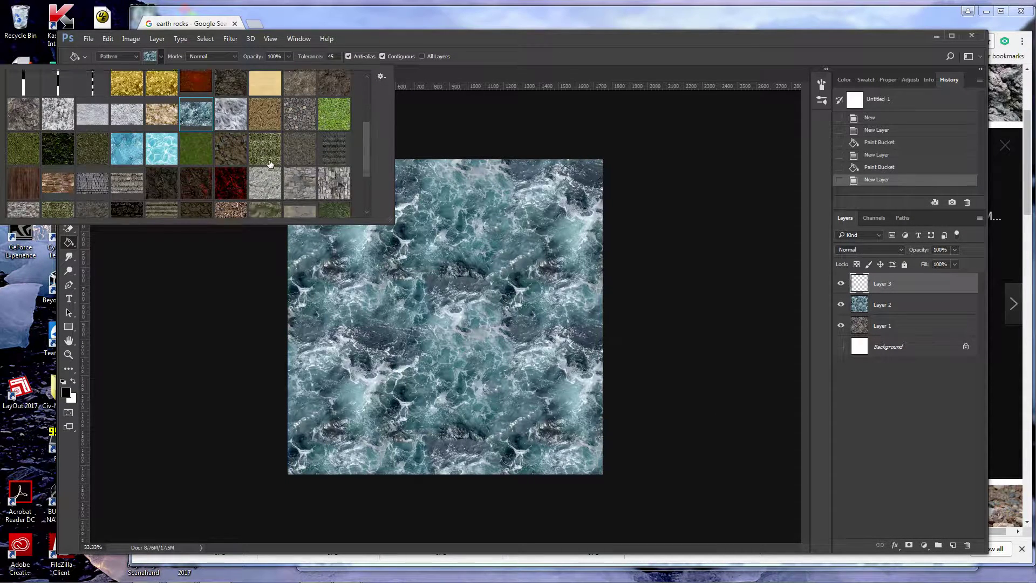
pyautogui.click(340, 174)
pyautogui.click(463, 238)
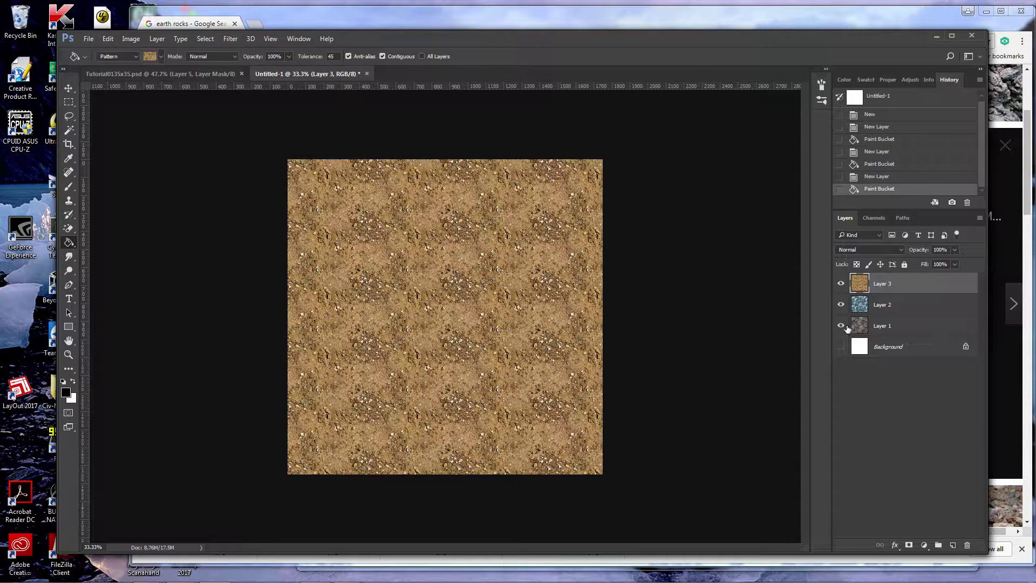
# - Add a layer above the dirt and fill it with the dark green patchy grass pattern
pyautogui.click(952, 545)
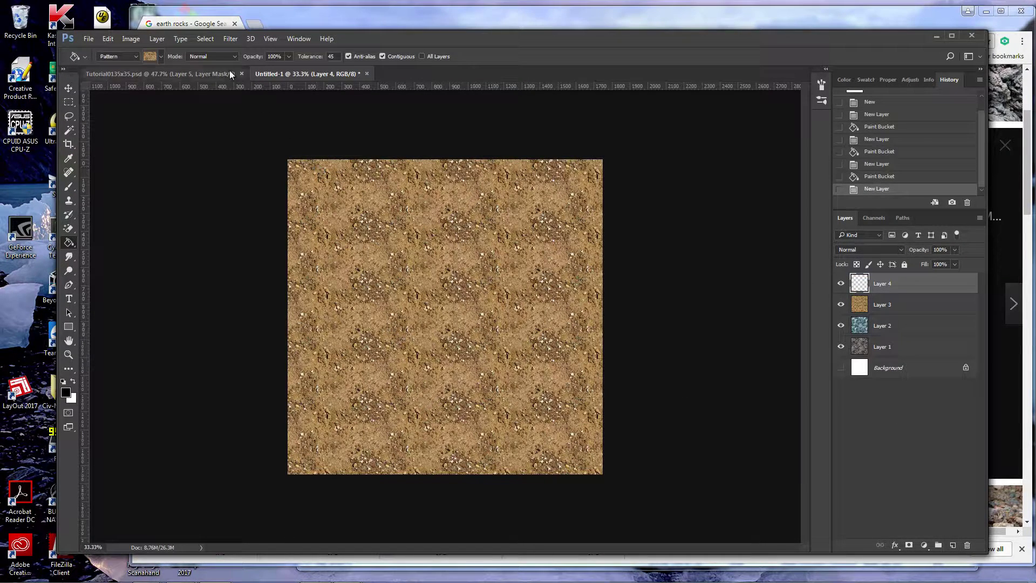
pyautogui.click(161, 56)
pyautogui.scroll(-3, 141, 158)
pyautogui.scroll(2, 141, 158)
pyautogui.click(200, 148)
pyautogui.click(416, 257)
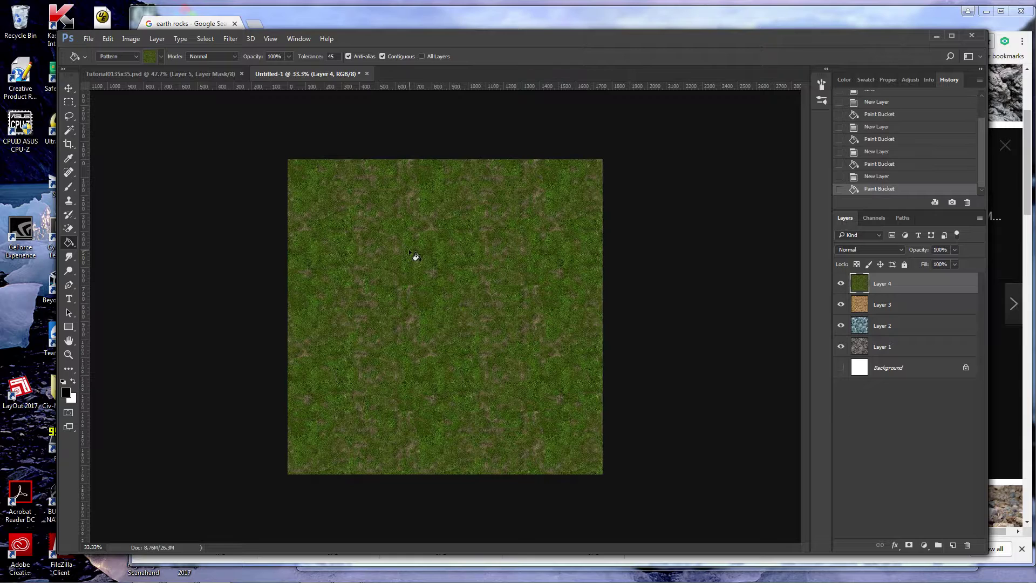
# - Review the stacked textures by hiding the grass, dirt and water layers one by one, and show all three again
pyautogui.click(841, 284)
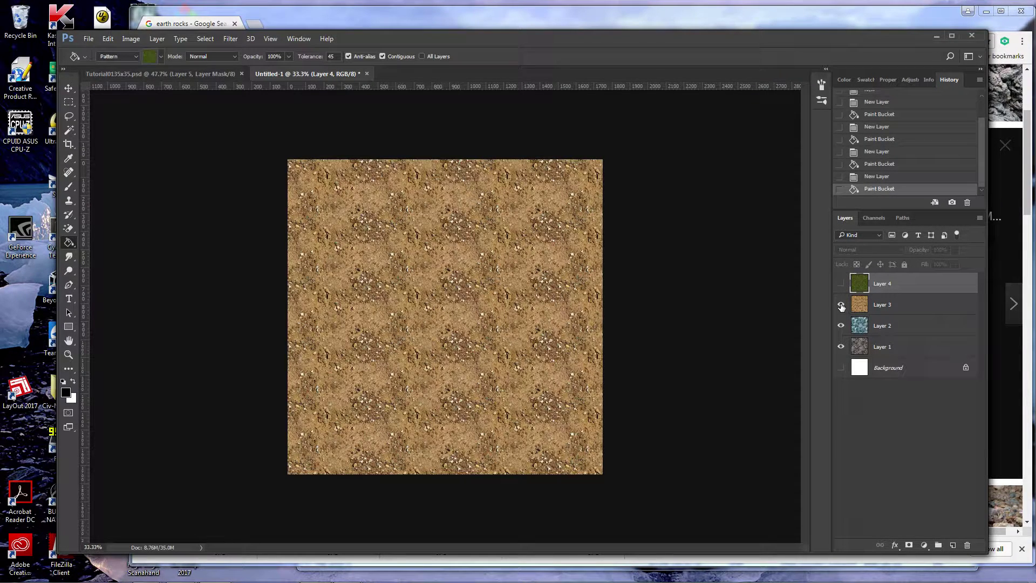
pyautogui.click(841, 306)
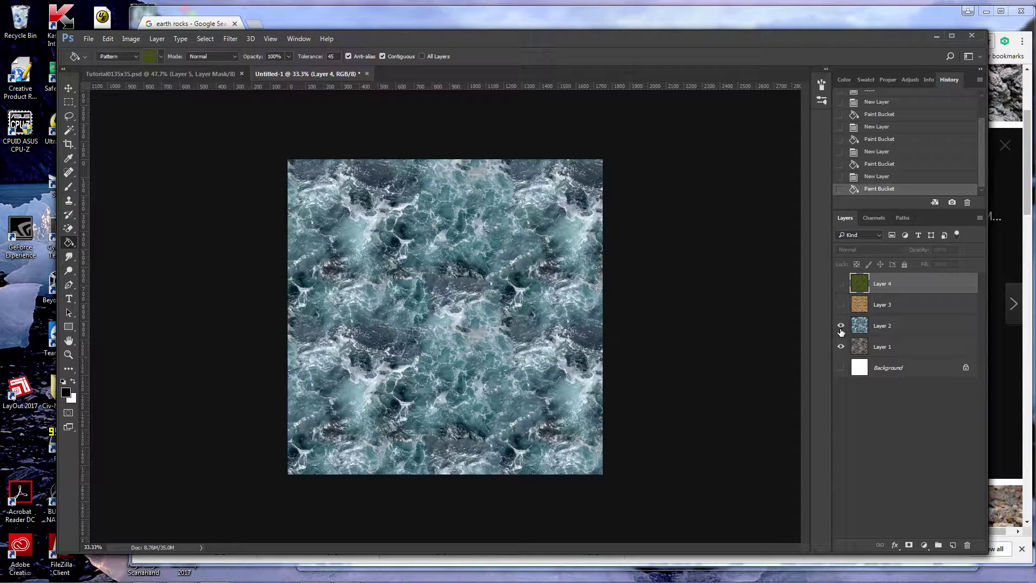
pyautogui.click(841, 326)
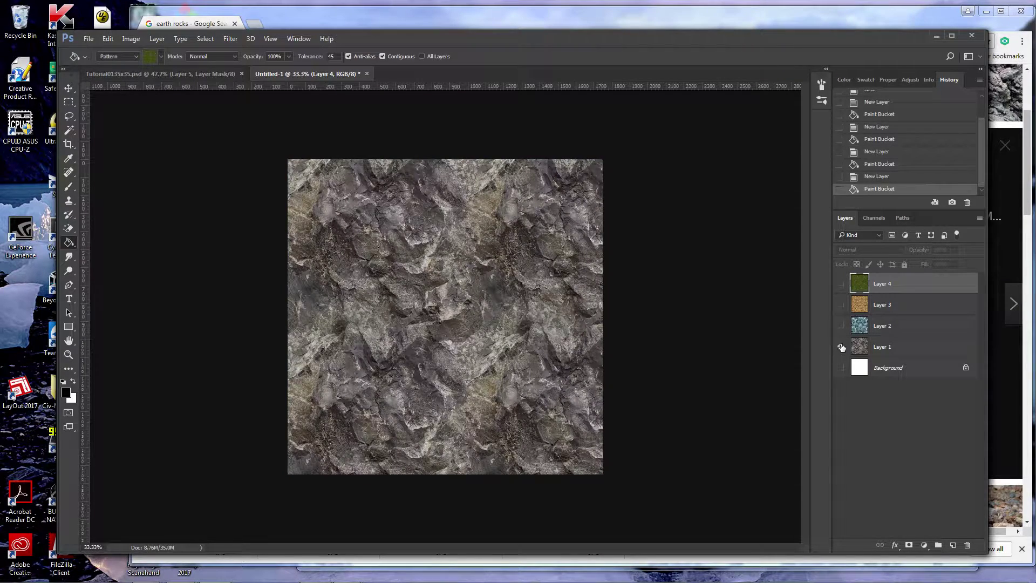
pyautogui.click(841, 326)
pyautogui.click(841, 305)
pyautogui.click(840, 284)
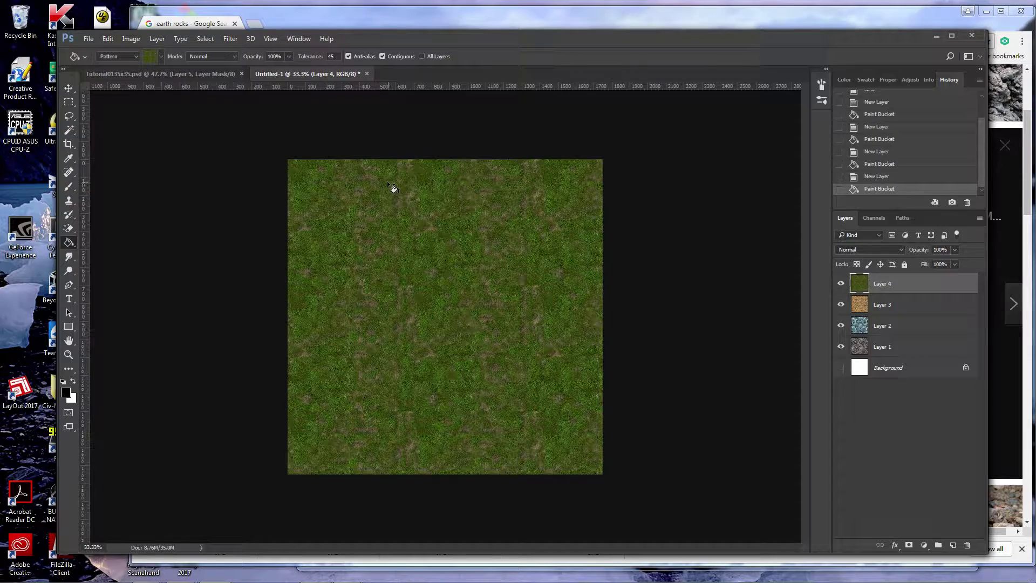
# - Switch to the browser's earth rocks image results and save the large layered-rock photo to the cleanup folder as DirkvdM_rocks (2).jpg
pyautogui.click(88, 39)
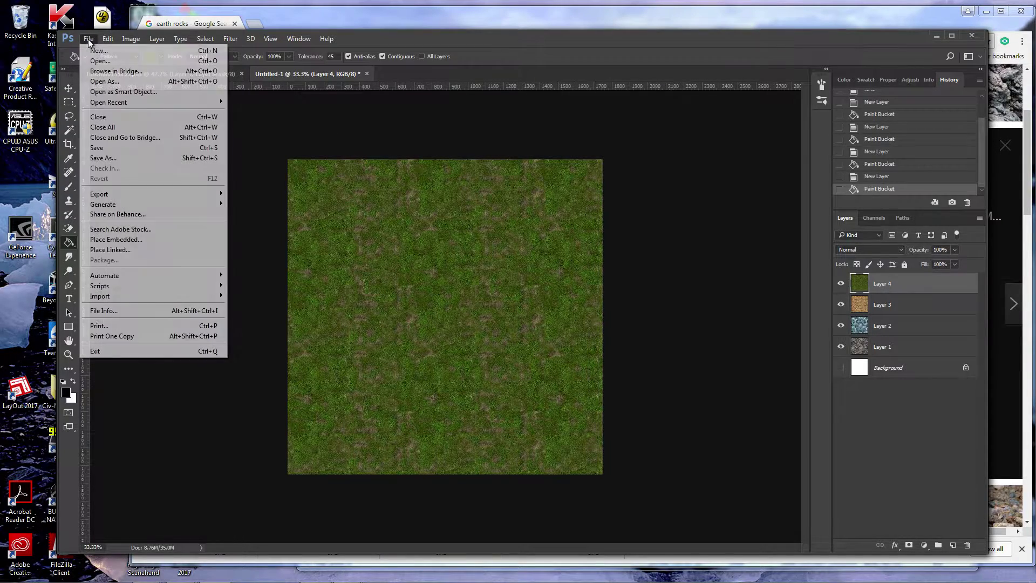
pyautogui.moveTo(230, 39)
pyautogui.click(283, 22)
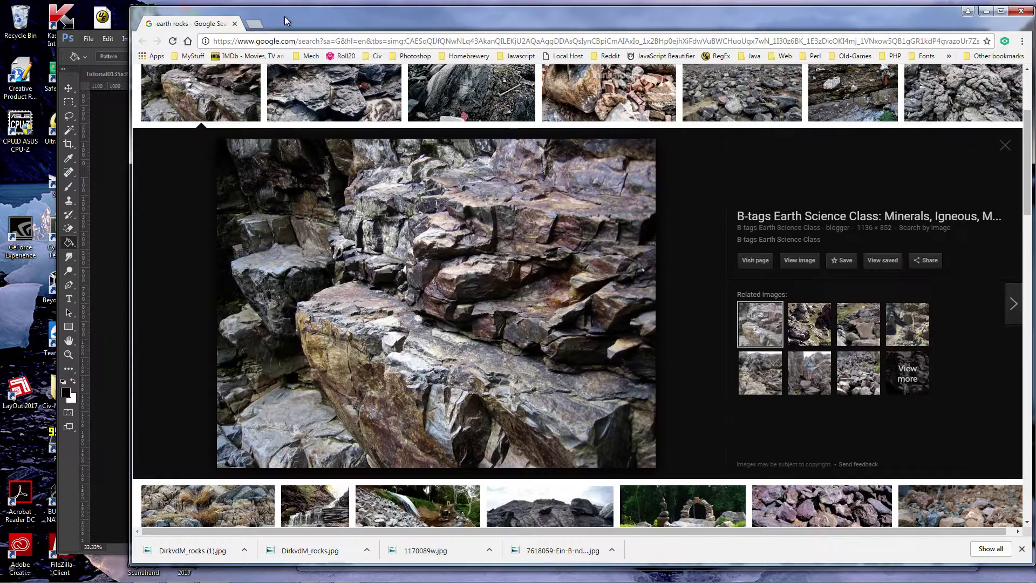
pyautogui.scroll(3, 468, 253)
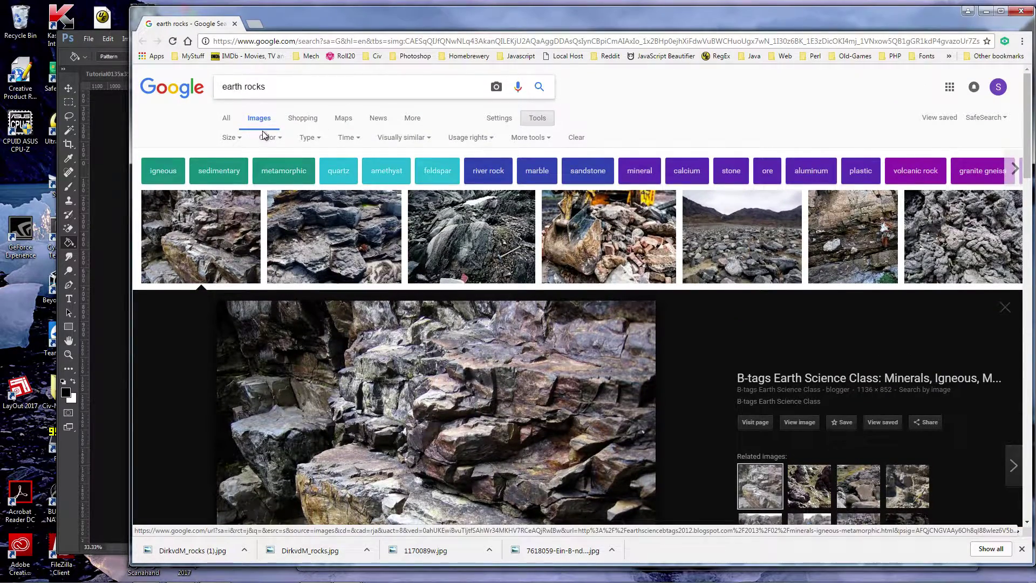
pyautogui.scroll(-2, 334, 272)
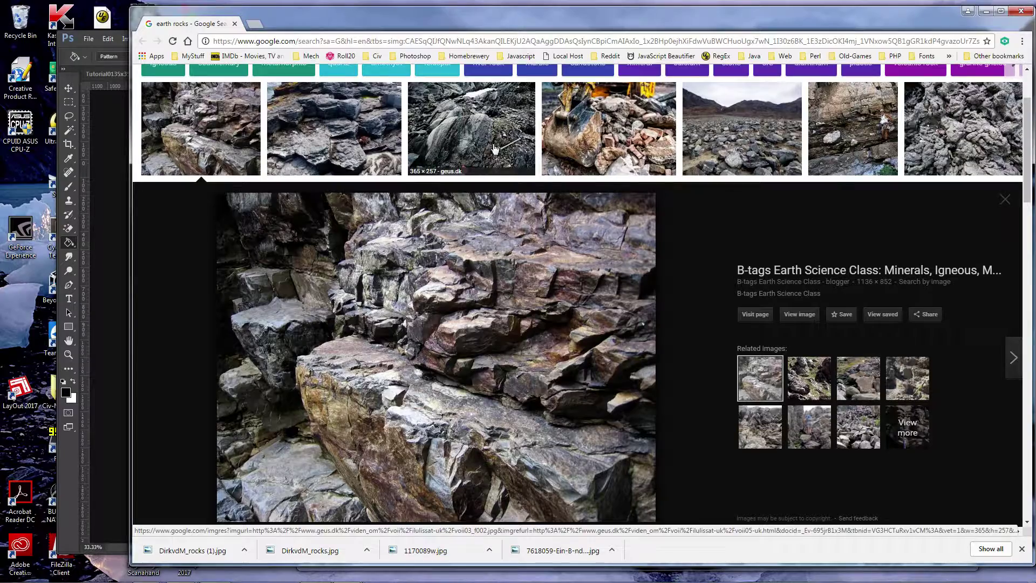
pyautogui.rightClick(400, 259)
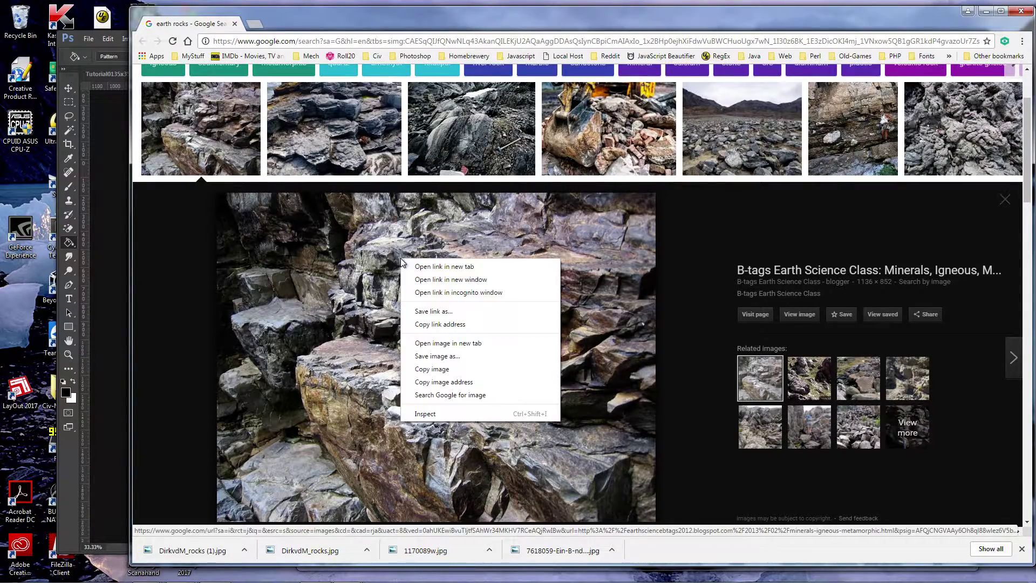
pyautogui.click(432, 356)
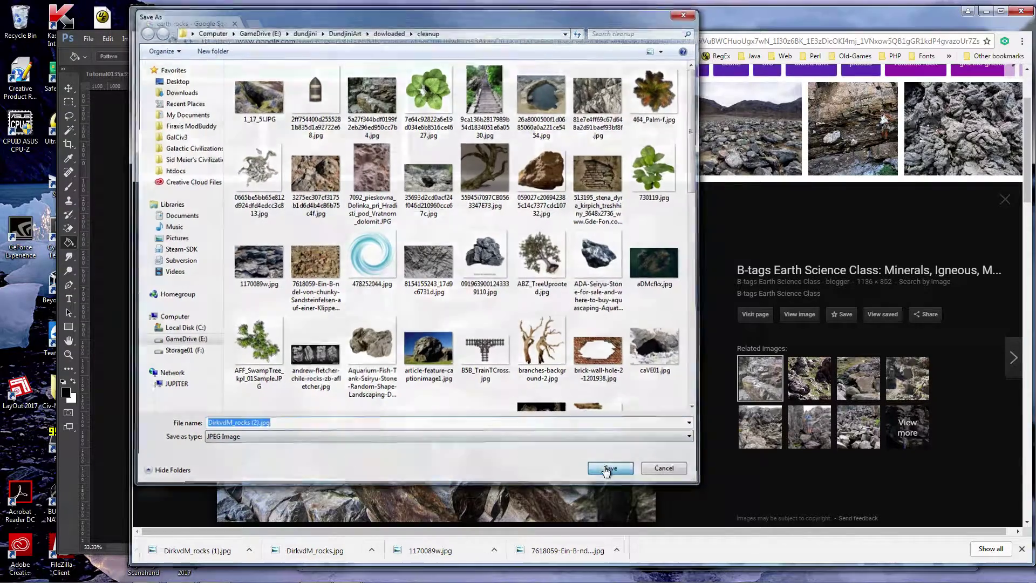
pyautogui.click(609, 469)
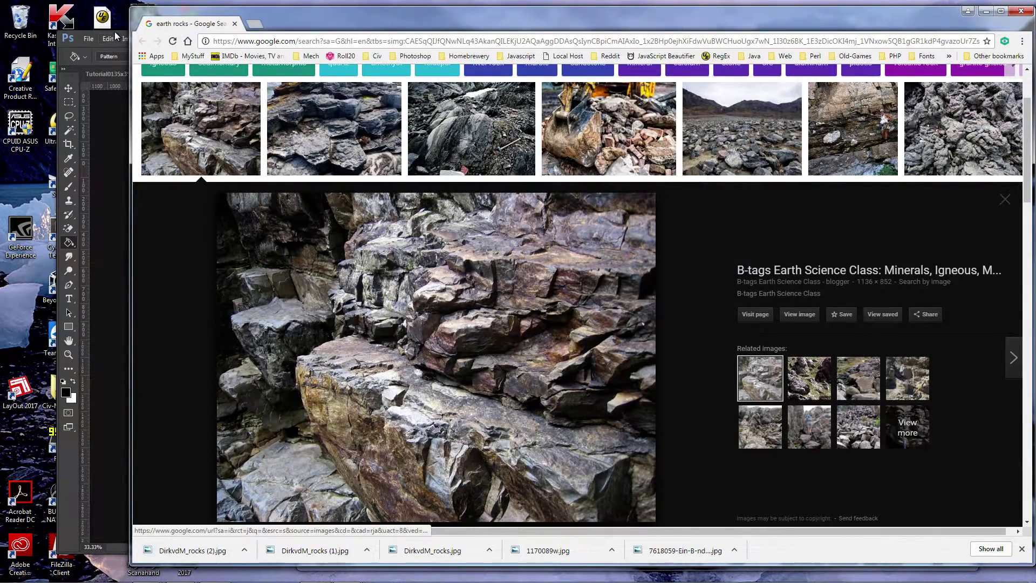
# - Return to Photoshop and open DirkvdM_rocks.jpg from the cleanup folder inside DundjiniArt's dowloaded folder
pyautogui.click(115, 32)
pyautogui.click(86, 39)
pyautogui.click(105, 61)
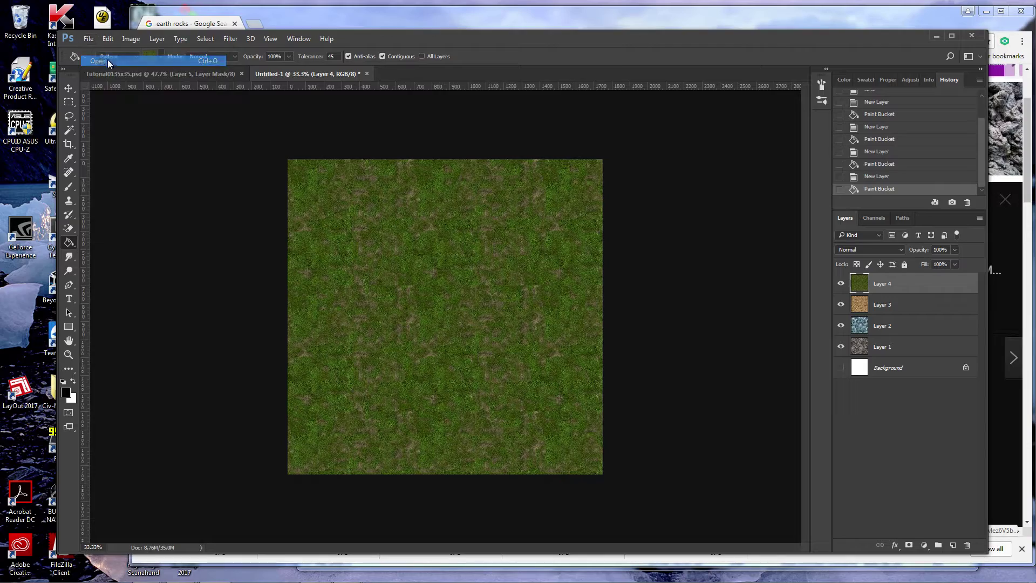
pyautogui.click(266, 54)
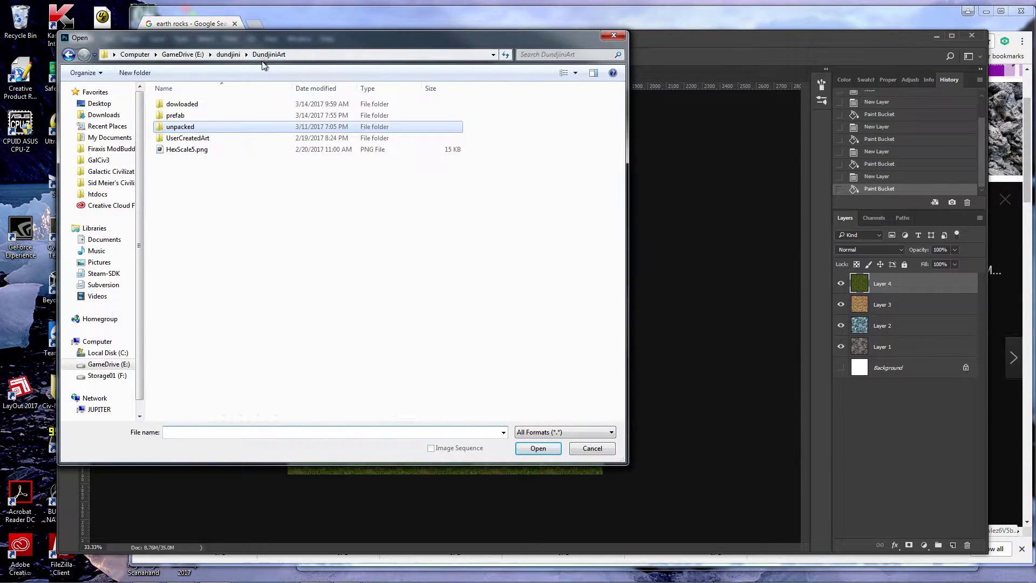
pyautogui.doubleClick(181, 104)
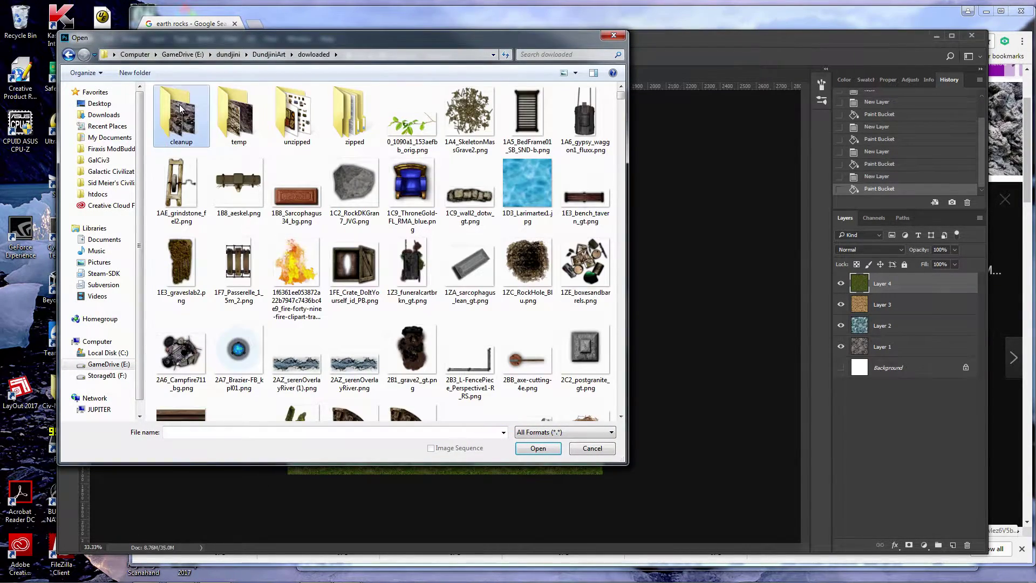
pyautogui.doubleClick(181, 108)
pyautogui.scroll(-5, 352, 208)
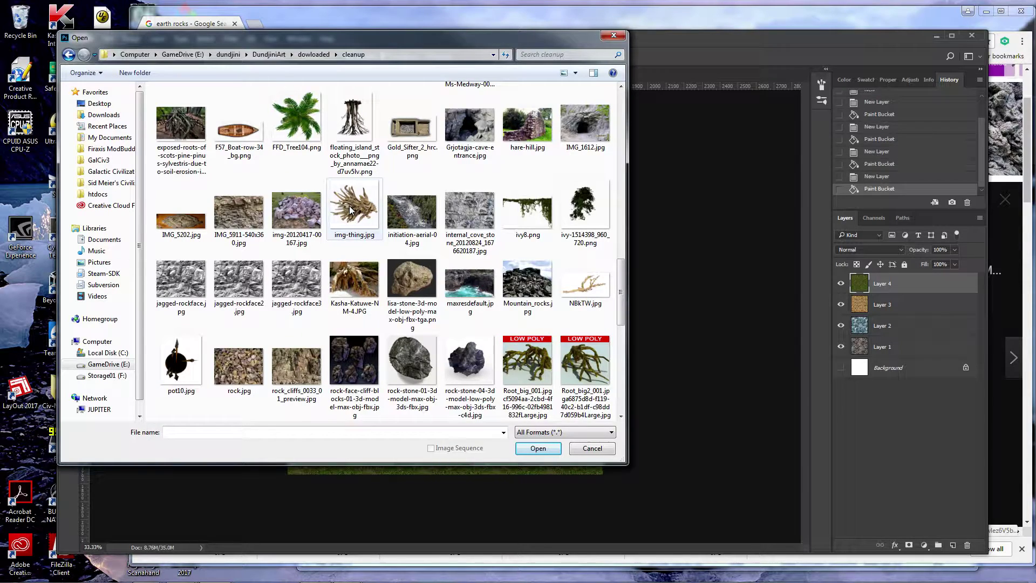
pyautogui.scroll(-5, 350, 209)
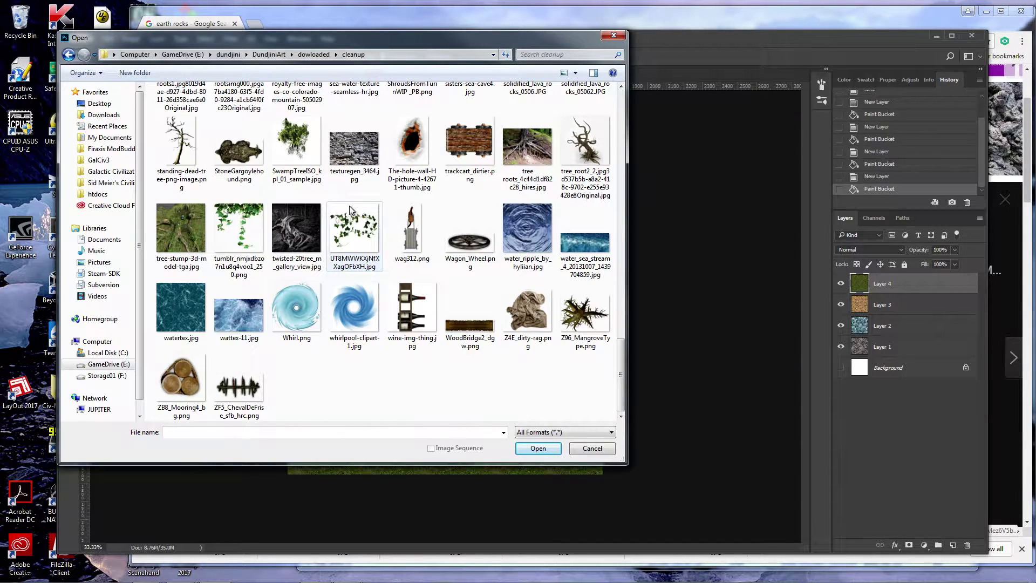
pyautogui.scroll(3, 348, 205)
pyautogui.scroll(10, 349, 209)
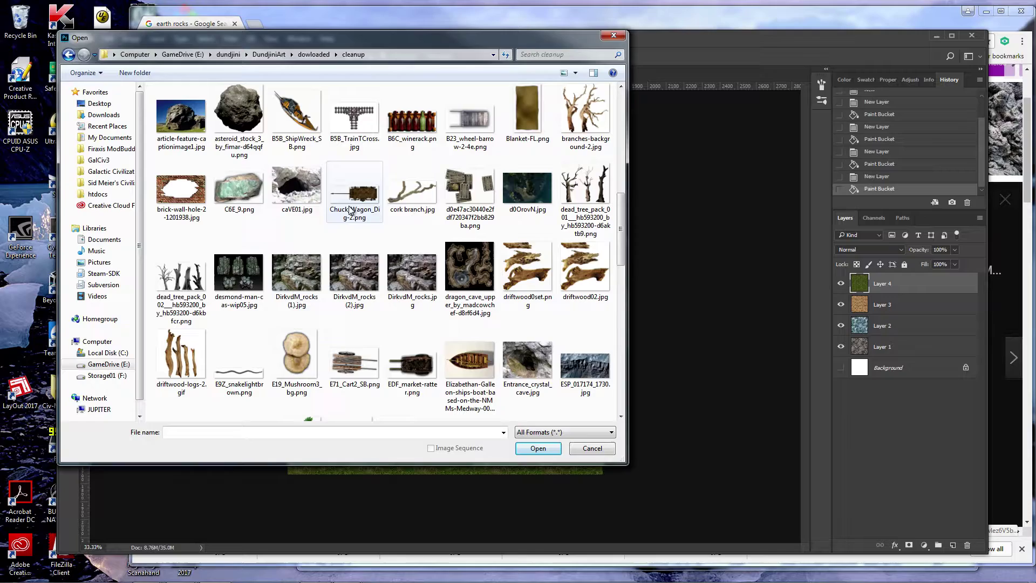
pyautogui.doubleClick(424, 273)
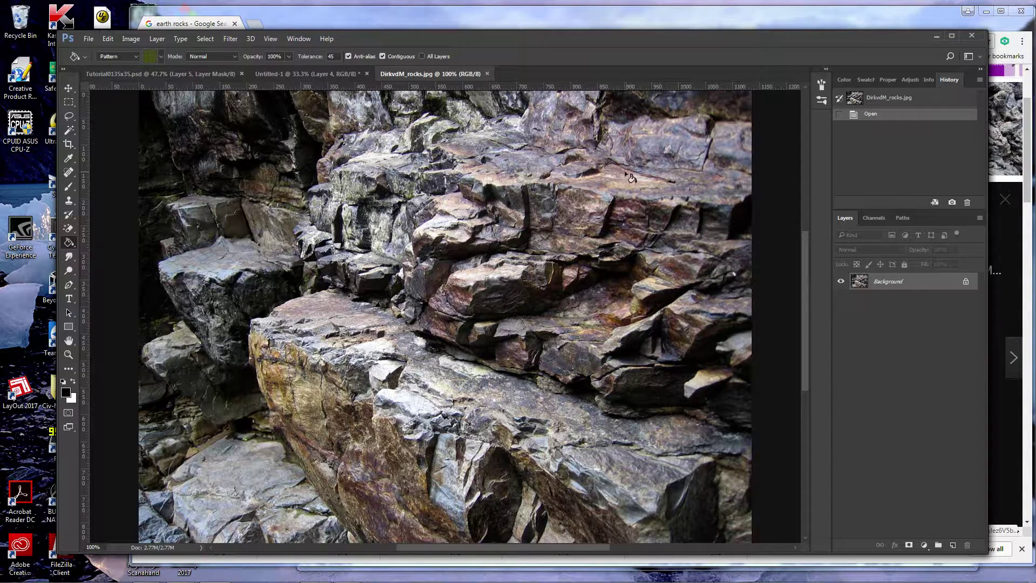
# - Lasso a freehand selection around the reddish layered cliff face in the upper right part of the rock photo
pyautogui.click(69, 116)
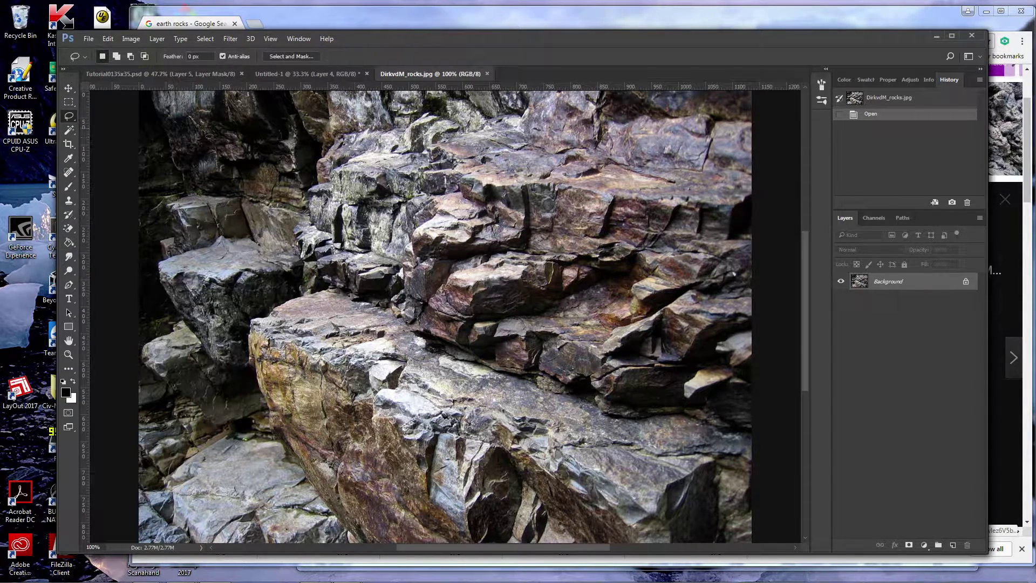
pyautogui.moveTo(678, 186)
pyautogui.mouseDown()
pyautogui.moveTo(518, 177)
pyautogui.moveTo(469, 163)
pyautogui.moveTo(428, 172)
pyautogui.mouseUp()
pyautogui.moveTo(411, 208); pyautogui.dragTo(410, 225)
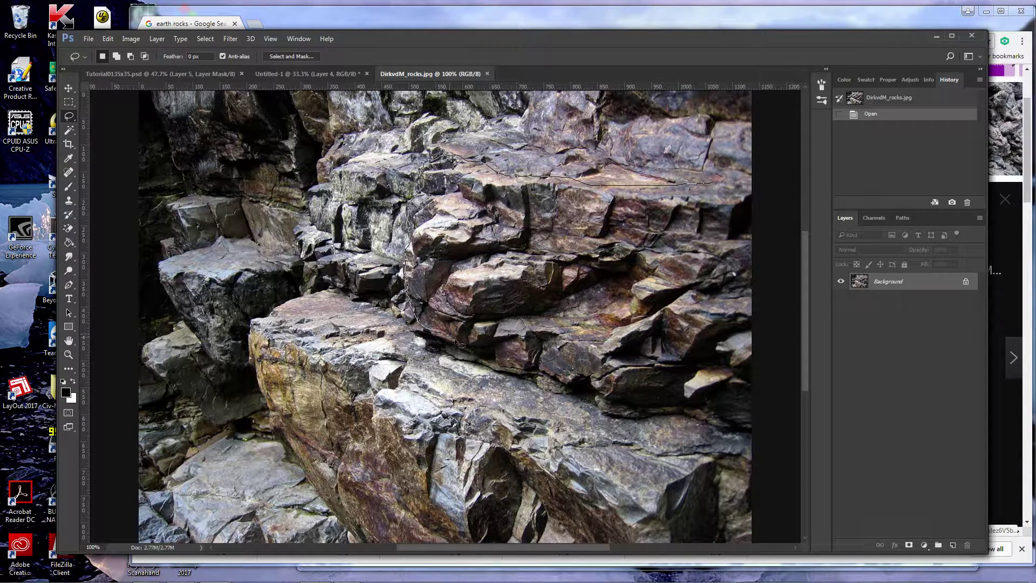
pyautogui.moveTo(469, 350)
pyautogui.mouseDown()
pyautogui.moveTo(504, 342)
pyautogui.moveTo(527, 351)
pyautogui.mouseUp()
pyautogui.moveTo(571, 383)
pyautogui.mouseDown()
pyautogui.moveTo(677, 365)
pyautogui.moveTo(739, 306)
pyautogui.moveTo(702, 293)
pyautogui.moveTo(729, 252)
pyautogui.moveTo(745, 176)
pyautogui.mouseUp()
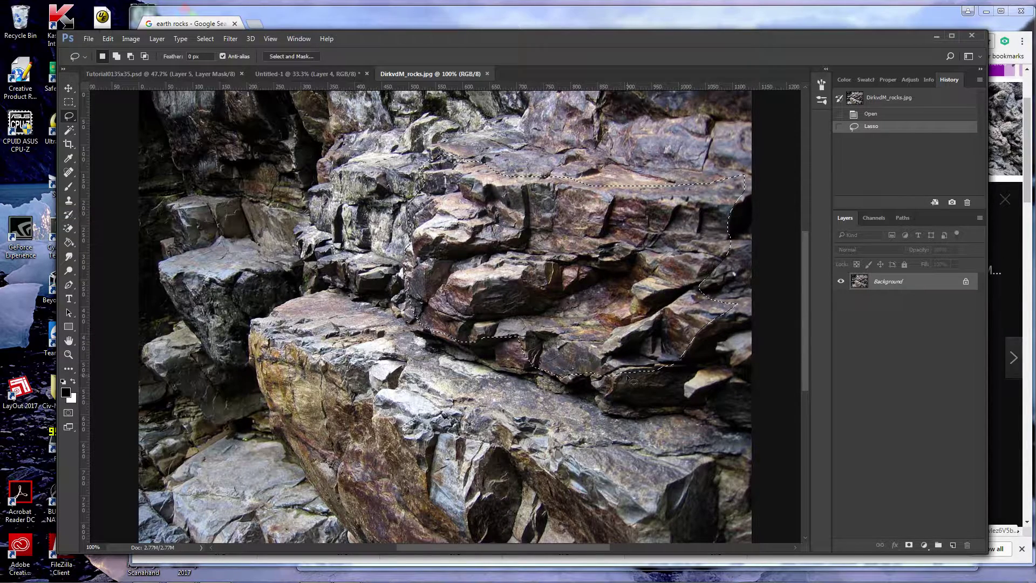
# - Copy the selected cliff into a new 631 x 413 px document and hide the white Background layer
pyautogui.press('z')
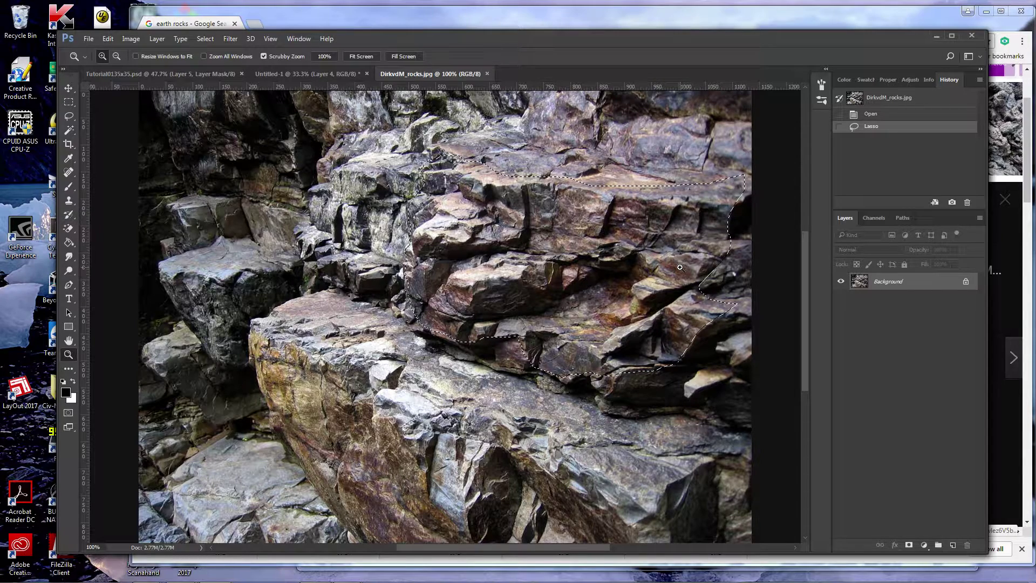
pyautogui.hotkey('ctrl', 'n')
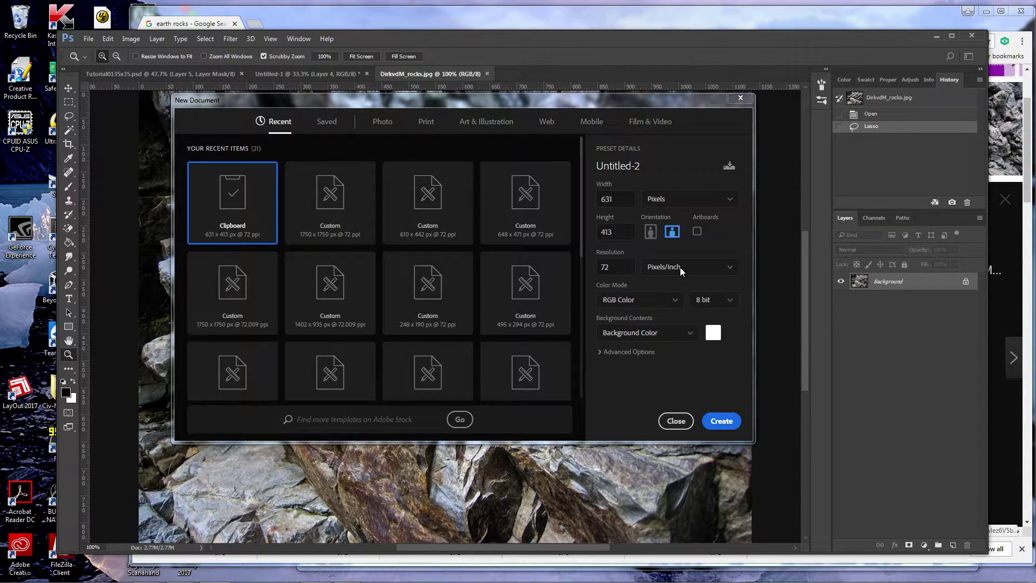
pyautogui.click(718, 422)
pyautogui.hotkey('ctrl', 'v')
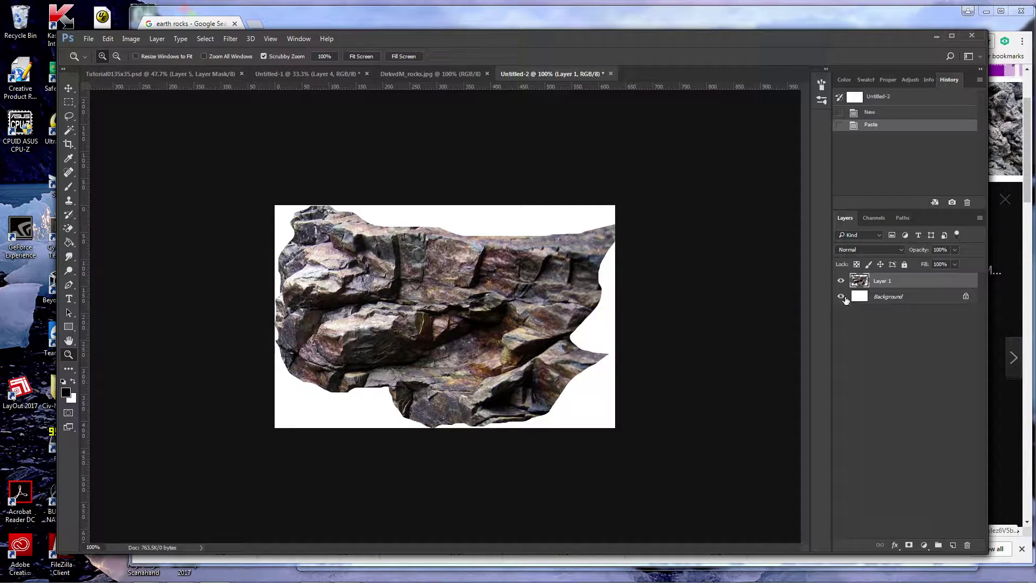
pyautogui.click(840, 297)
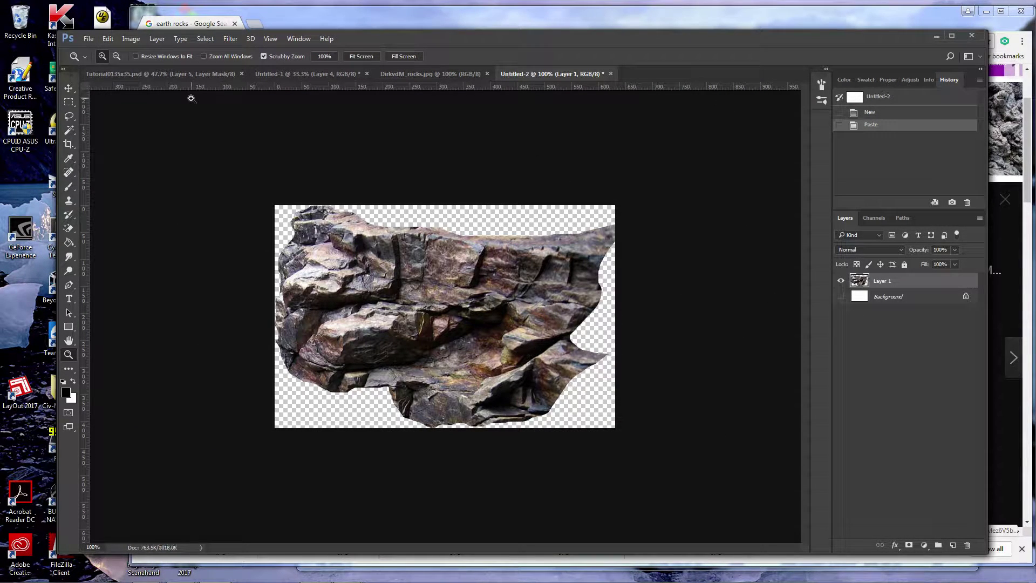
# - Desaturate the pasted cliff with a Hue/Saturation adjustment, setting Saturation to -100
pyautogui.click(130, 42)
pyautogui.moveTo(157, 66)
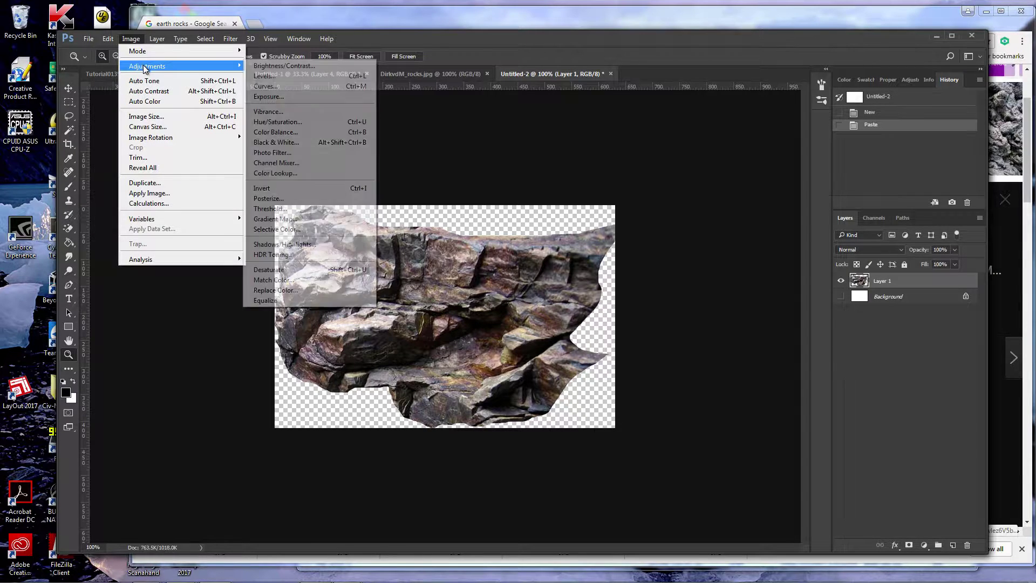
pyautogui.click(278, 122)
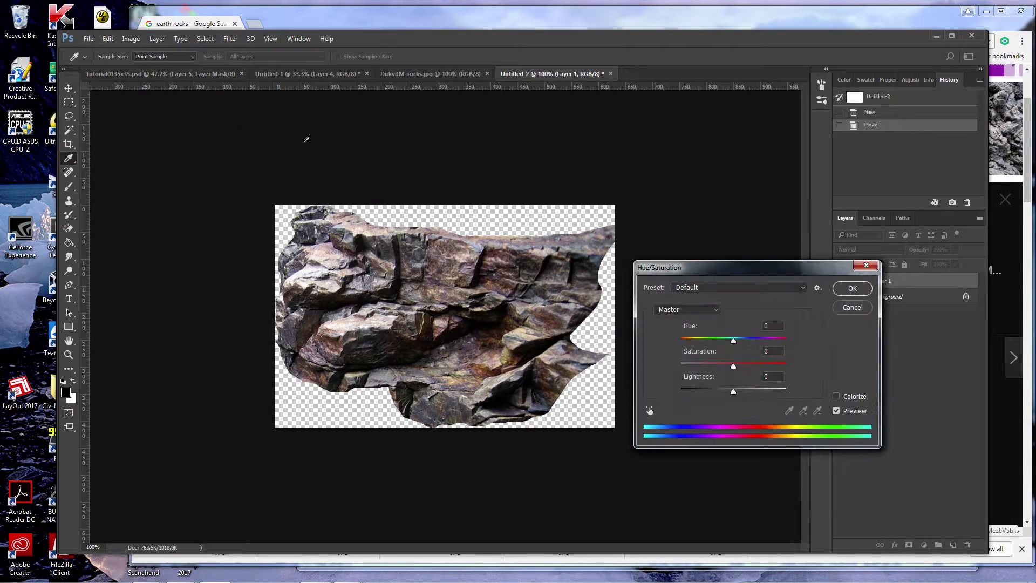
pyautogui.moveTo(733, 368); pyautogui.dragTo(680, 369)
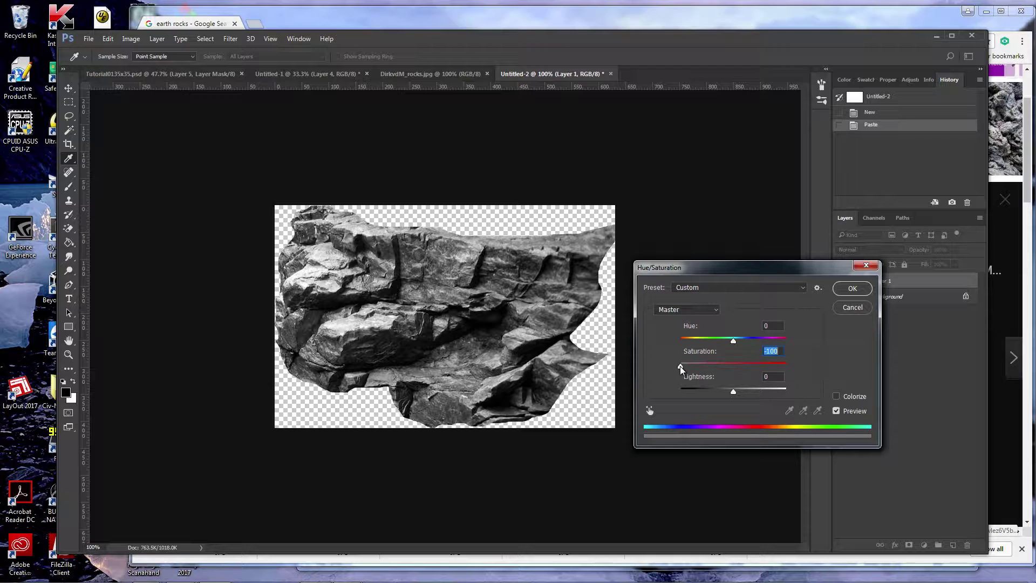
pyautogui.click(838, 289)
pyautogui.press('z')
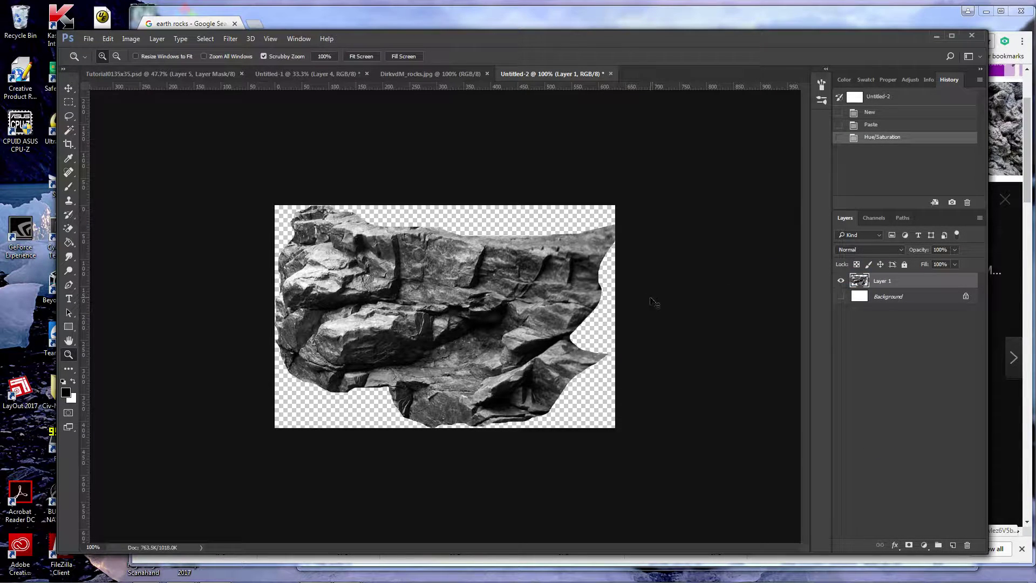
# - Select and copy the whole canvas of the grey cliff, and add a layer mask to Layer 1
pyautogui.hotkey('ctrl', 'a')
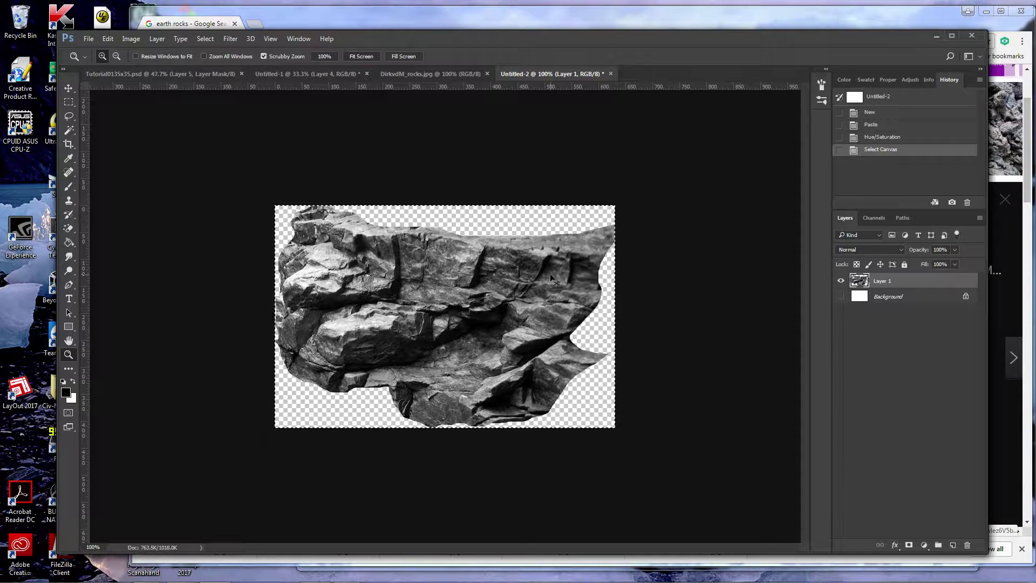
pyautogui.click(909, 546)
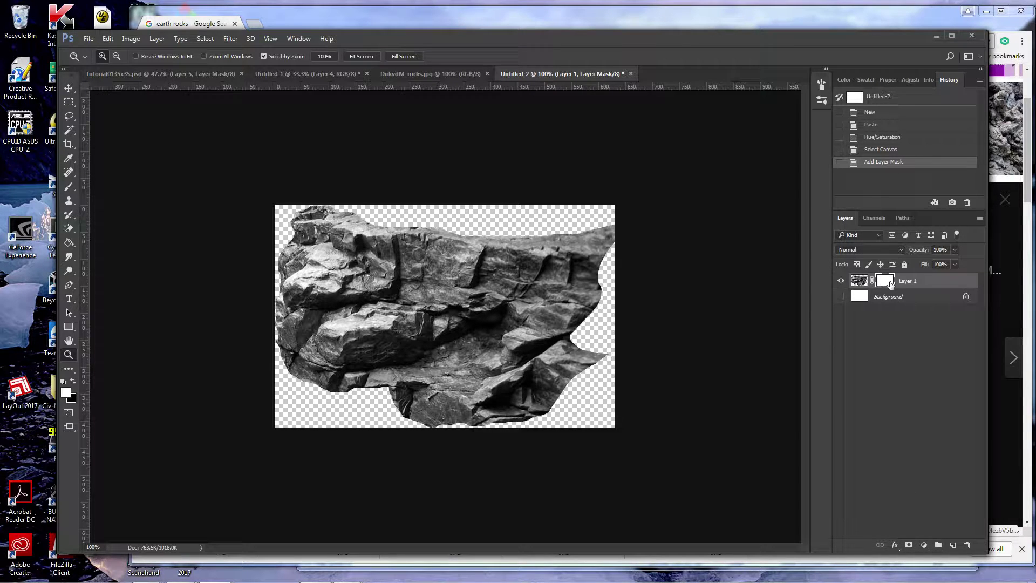
# - Delete Layer 1's mask and add a new layer mask that reveals all
pyautogui.click(130, 39)
pyautogui.moveTo(157, 40)
pyautogui.moveTo(193, 218)
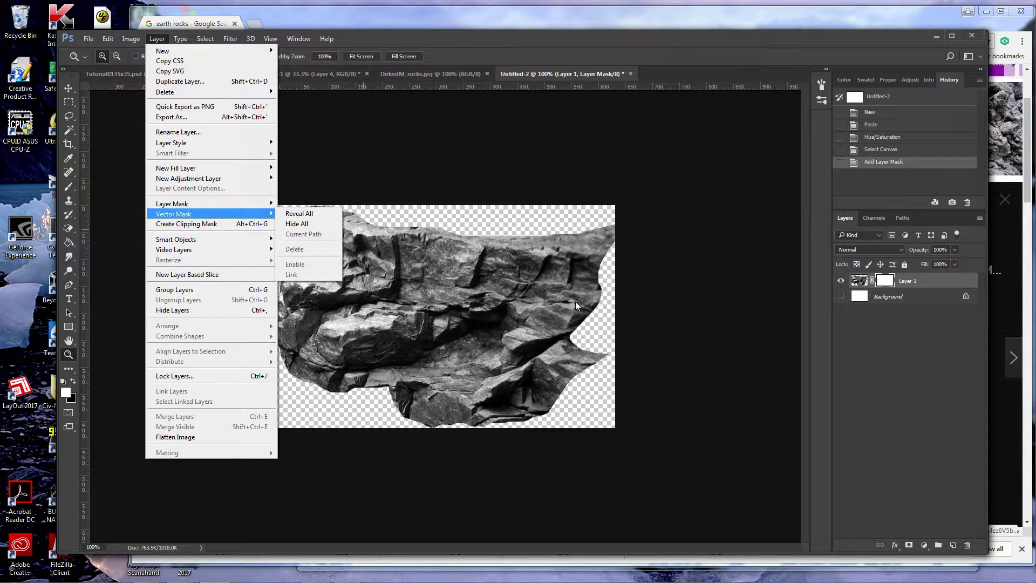
pyautogui.click(871, 413)
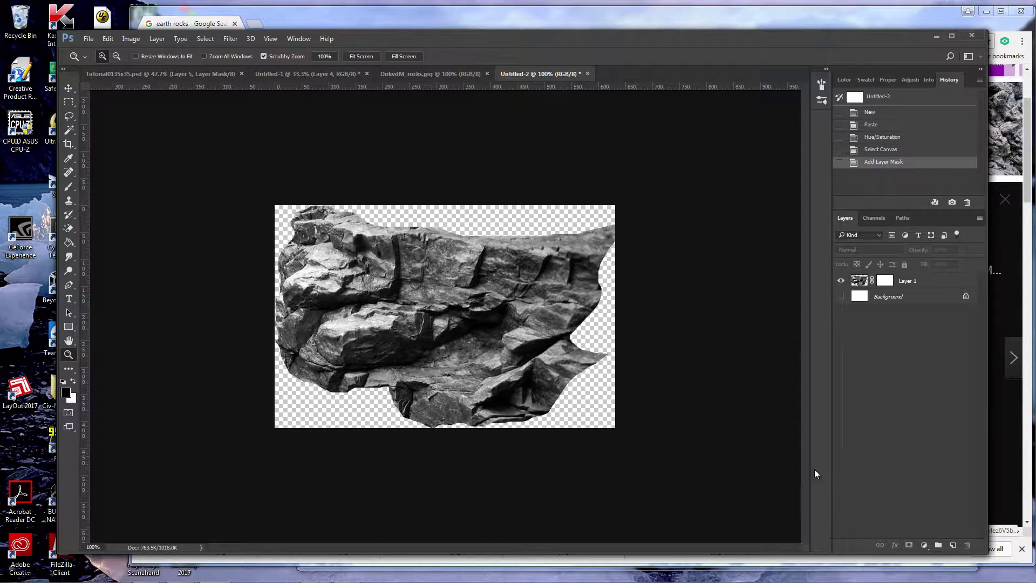
pyautogui.click(158, 40)
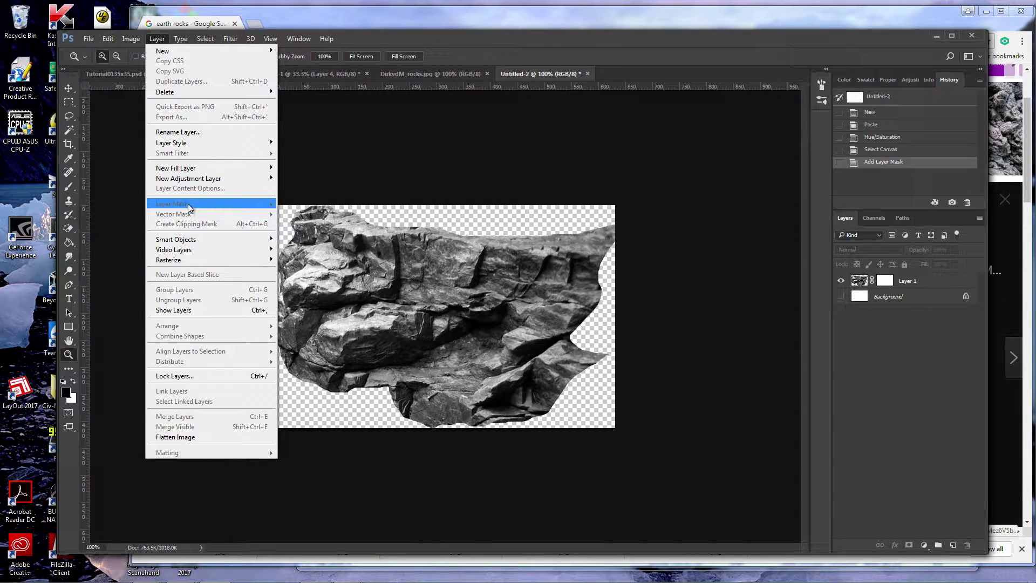
pyautogui.click(880, 278)
pyautogui.click(886, 279)
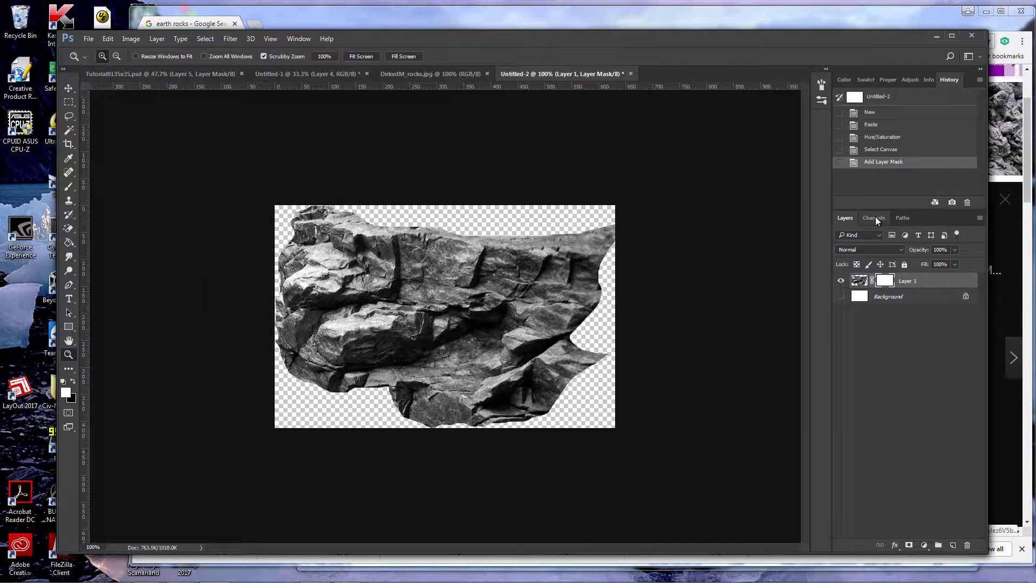
pyautogui.rightClick(883, 280)
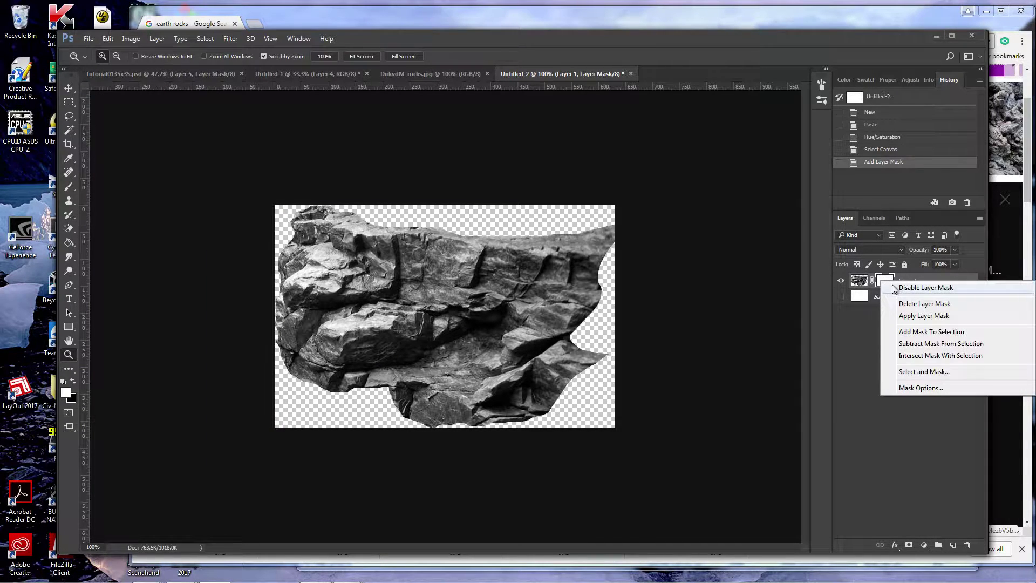
pyautogui.click(924, 304)
pyautogui.click(157, 39)
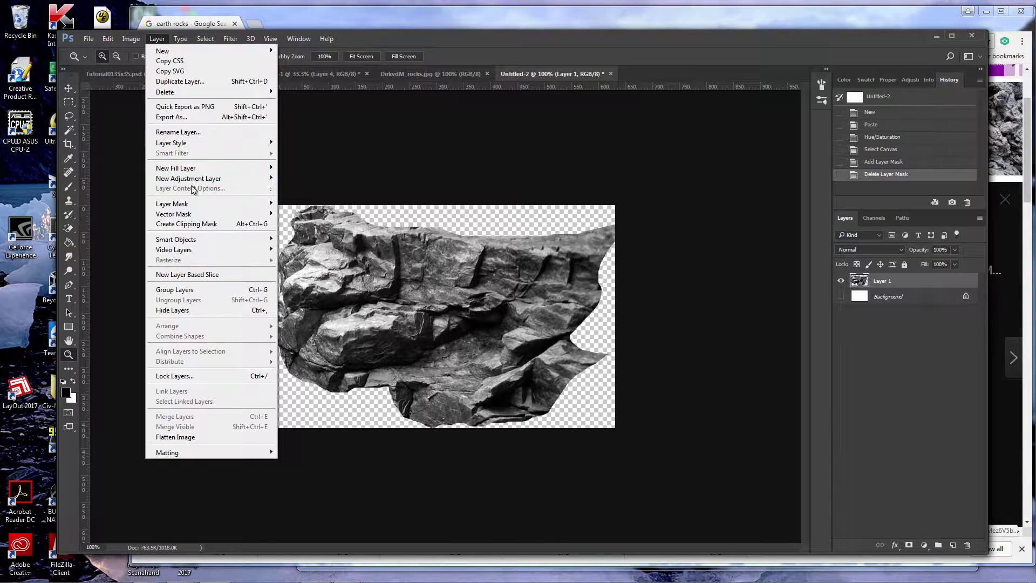
pyautogui.moveTo(195, 206)
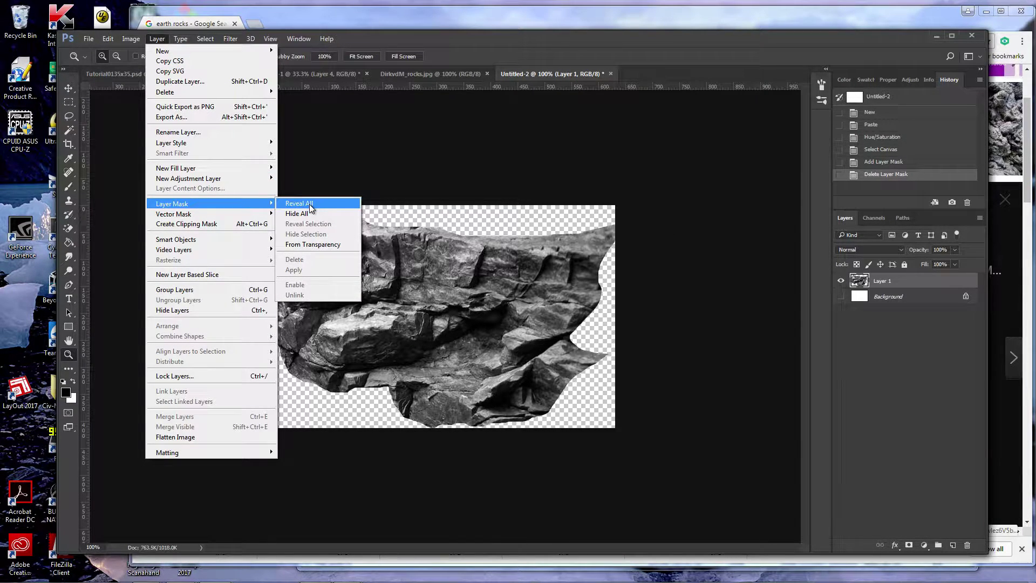
pyautogui.click(300, 204)
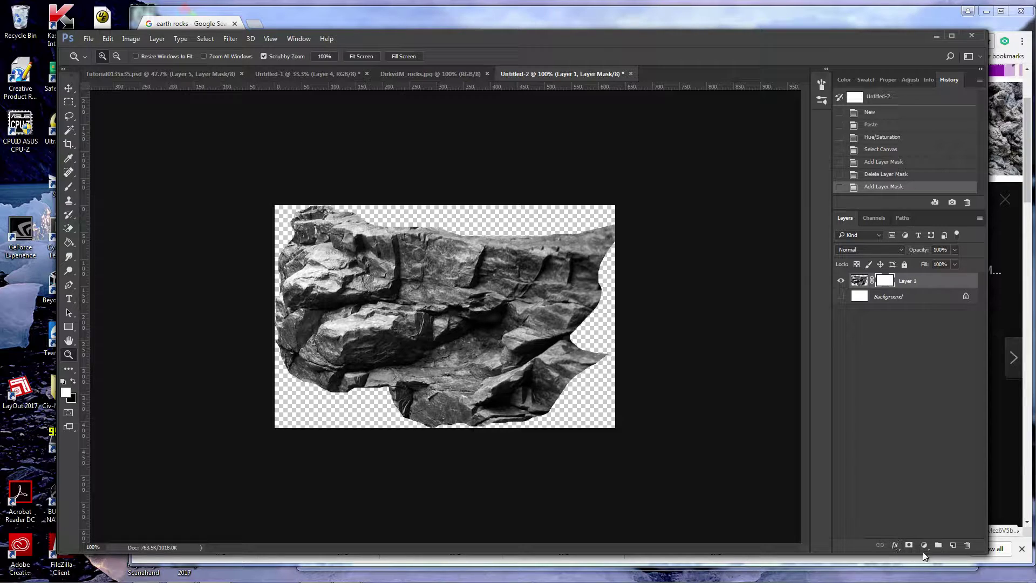
# - Paste the copied grey cliff into the Layer 1 Mask channel and invert the mask
pyautogui.click(881, 218)
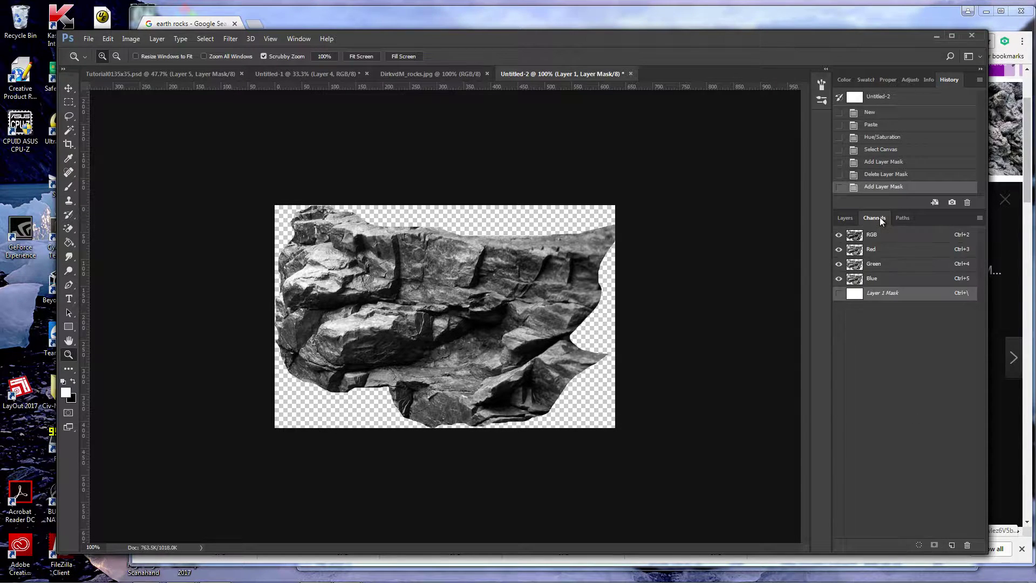
pyautogui.press('x')
pyautogui.hotkey('ctrl', 'v')
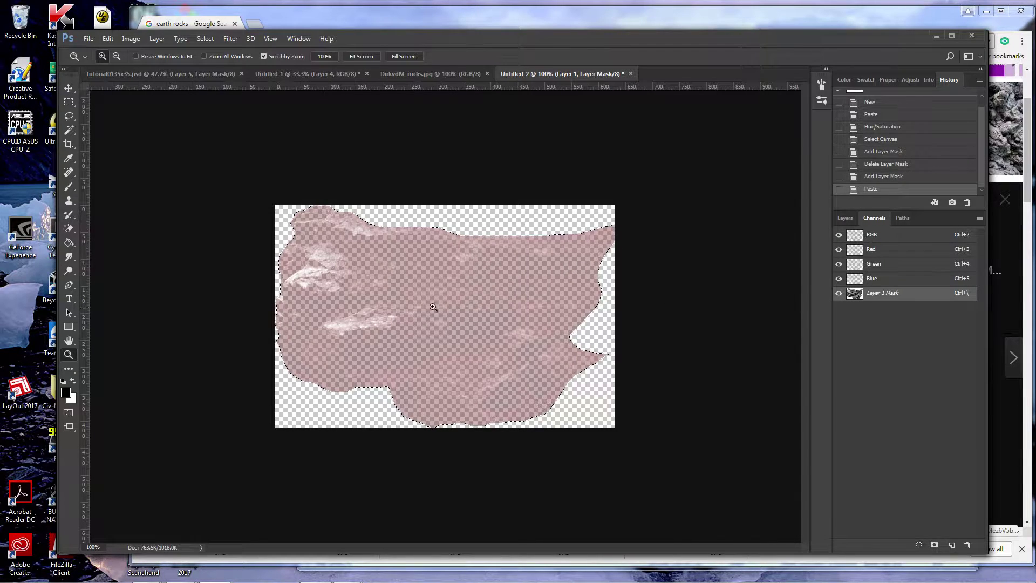
pyautogui.click(130, 40)
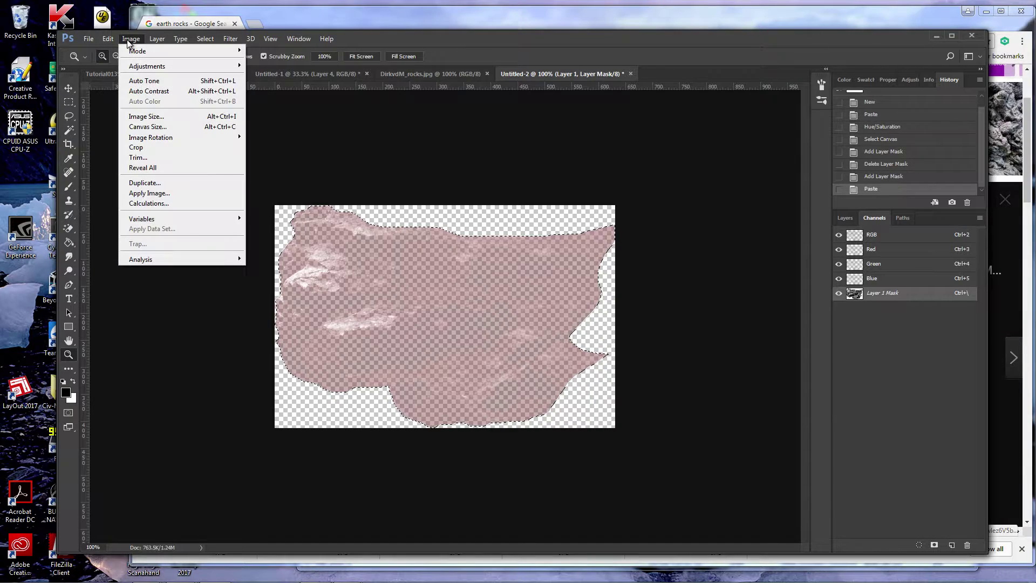
pyautogui.moveTo(140, 67)
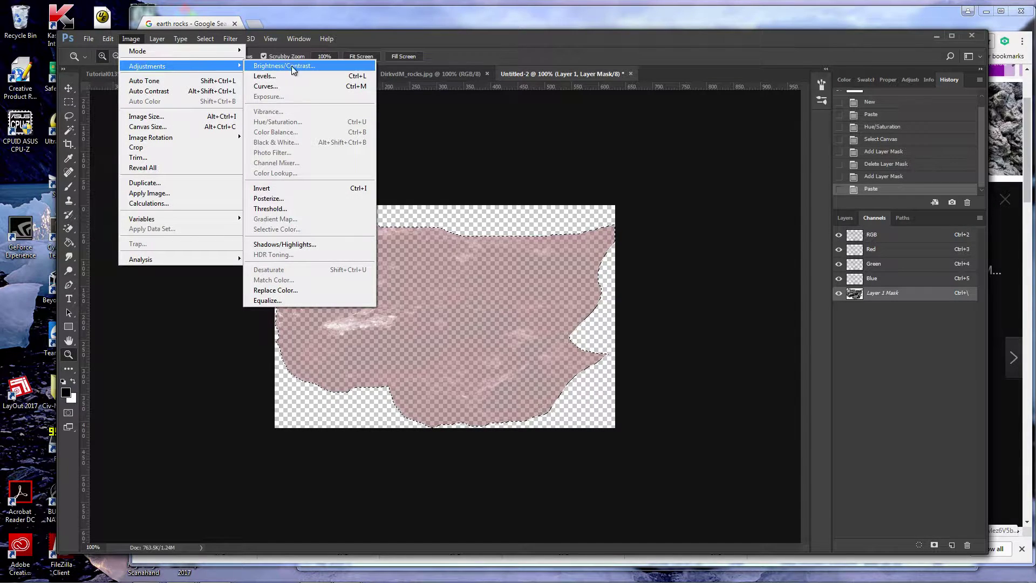
pyautogui.click(286, 188)
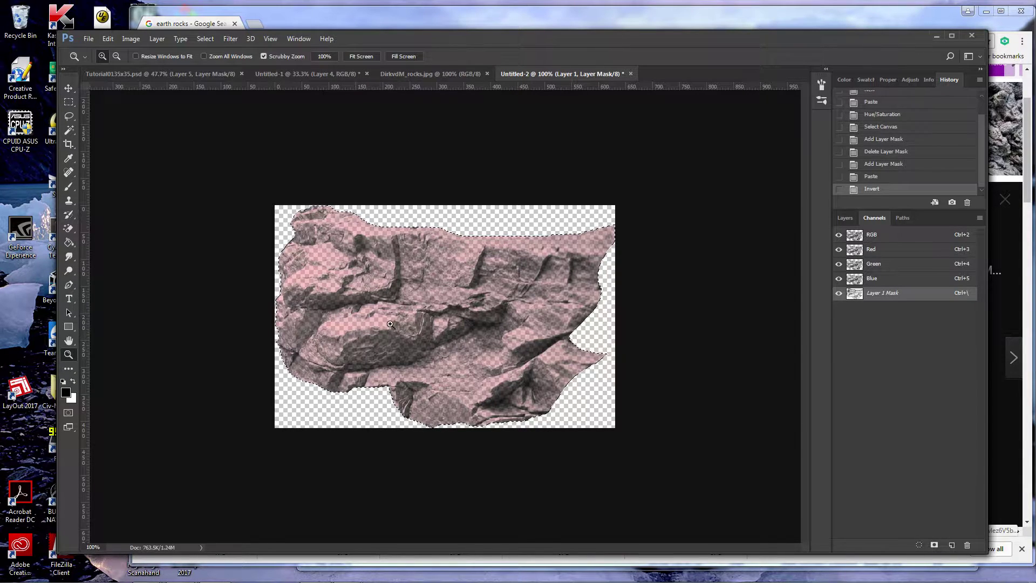
# - Return to the layer list, make Layer 1's image active instead of its mask, and deselect
pyautogui.click(845, 218)
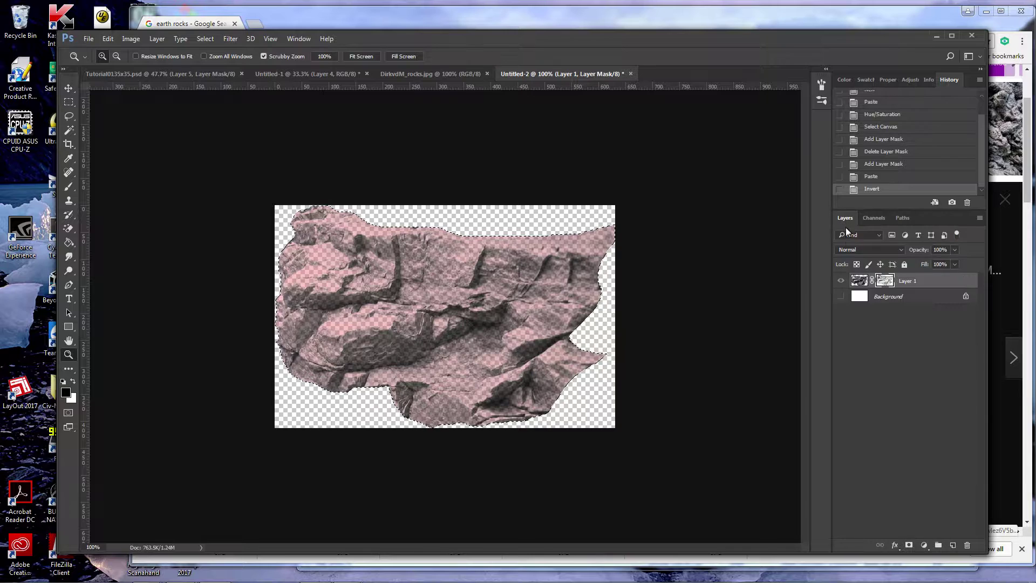
pyautogui.click(859, 280)
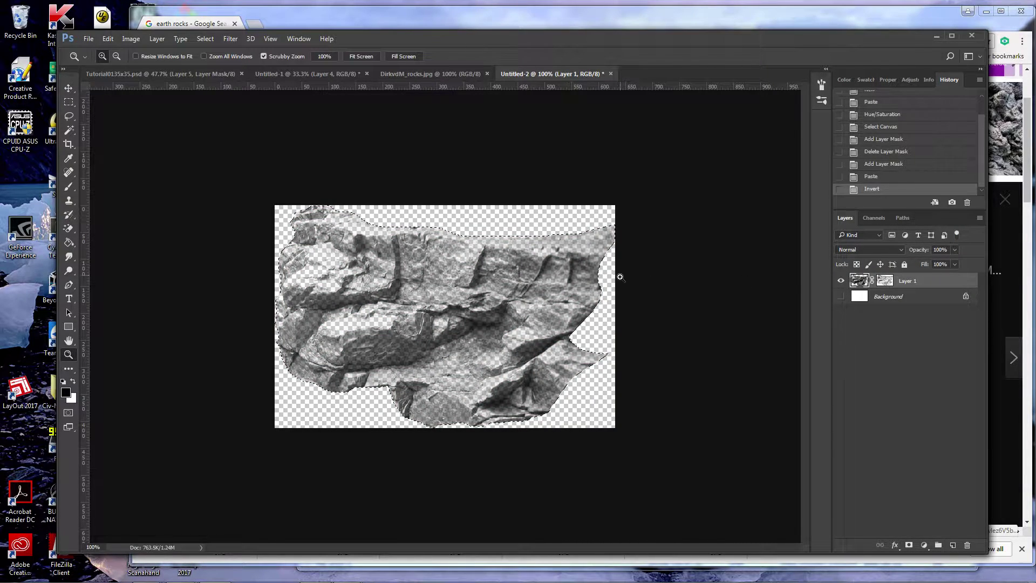
pyautogui.hotkey('ctrl', 'd')
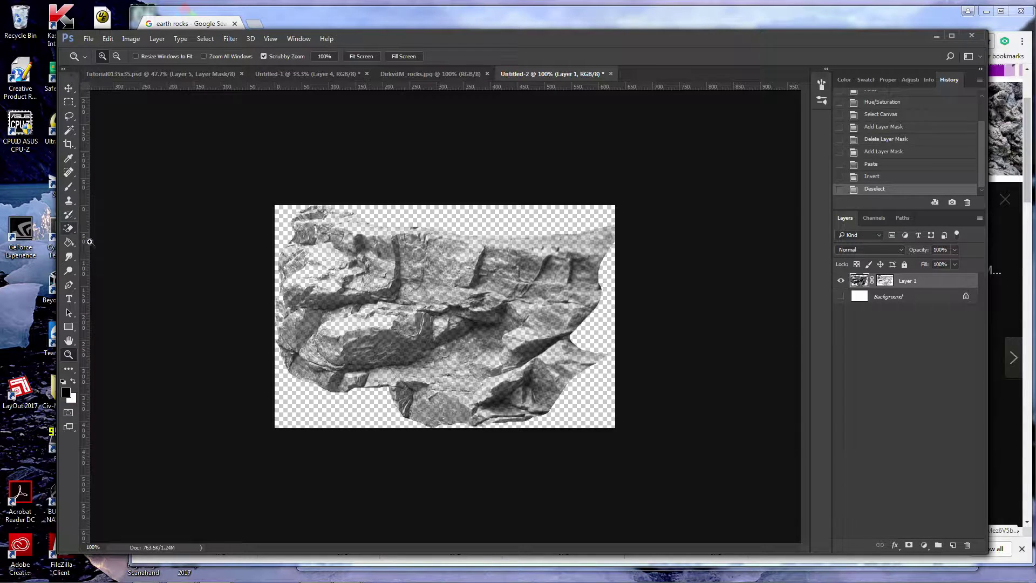
# - Zoom in on the cliff's upper right edge and try brushing black dabs along it on Layer 1's image
pyautogui.press('b')
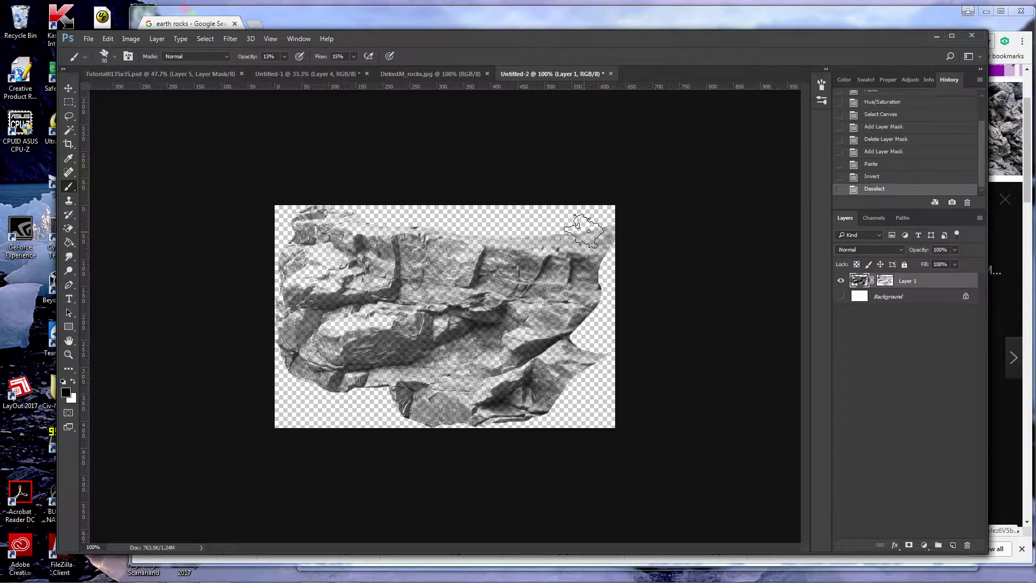
pyautogui.press('z')
pyautogui.moveTo(578, 231); pyautogui.dragTo(640, 221)
pyautogui.press('b')
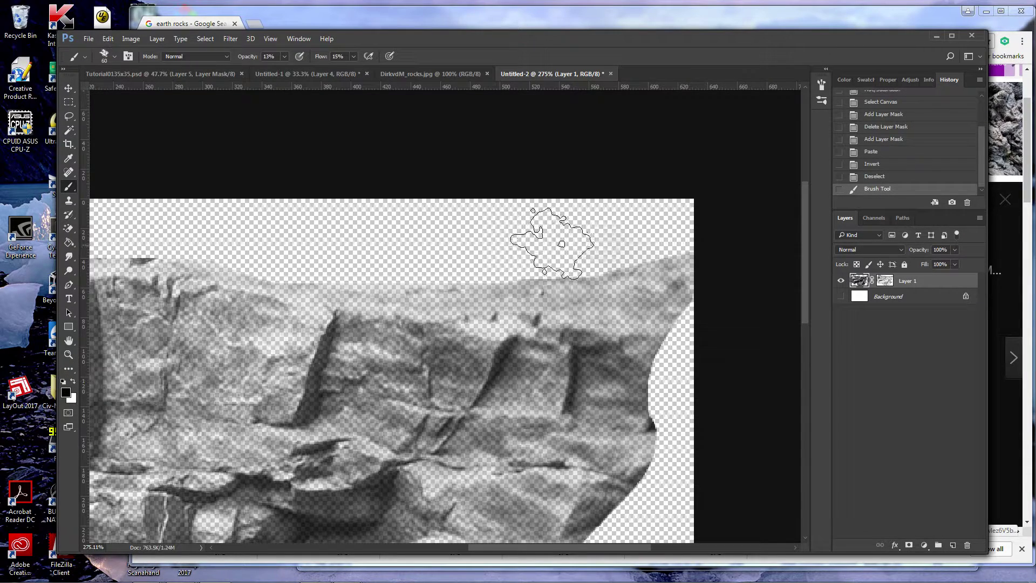
pyautogui.click(561, 261)
pyautogui.click(539, 254)
pyautogui.click(523, 249)
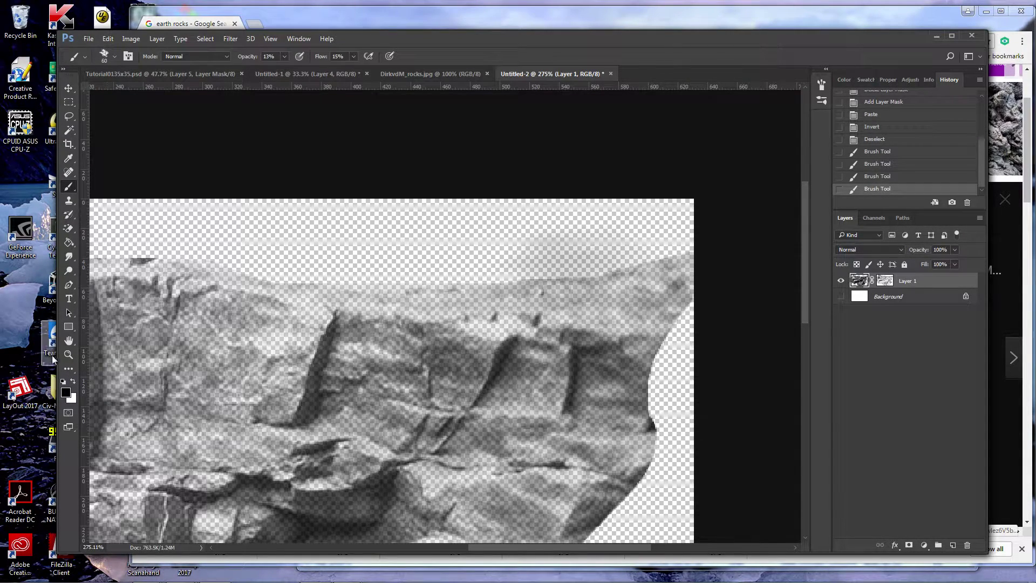
# - Swap the foreground colour to white and try brushing over the same upper edge of the cliff image
pyautogui.click(73, 382)
pyautogui.click(515, 262)
pyautogui.click(604, 235)
pyautogui.click(555, 258)
pyautogui.moveTo(555, 258); pyautogui.dragTo(624, 231)
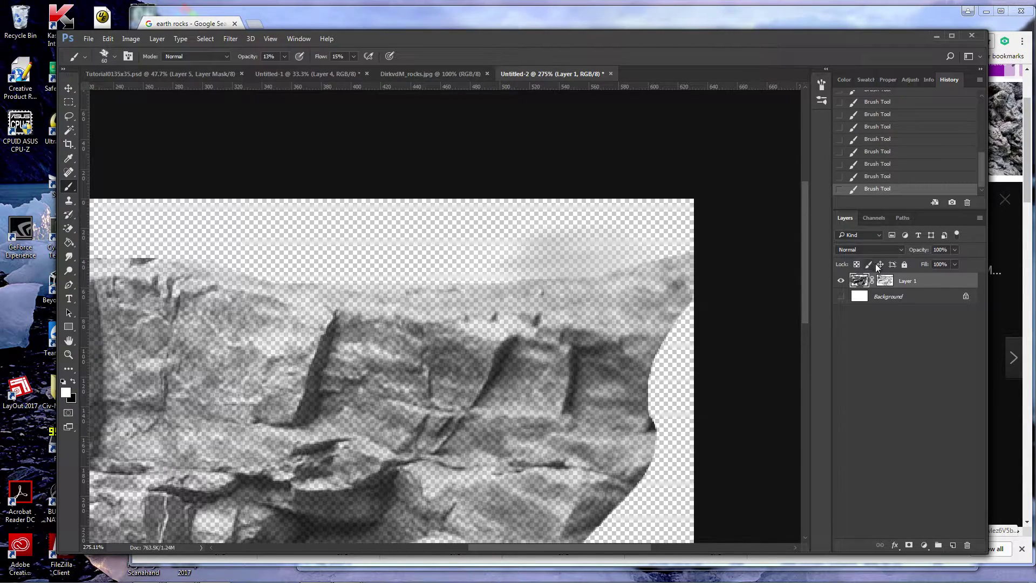
# - Revert the history to the Deselect state to remove the brush strokes, and make Layer 1's mask active
pyautogui.scroll(3, 880, 138)
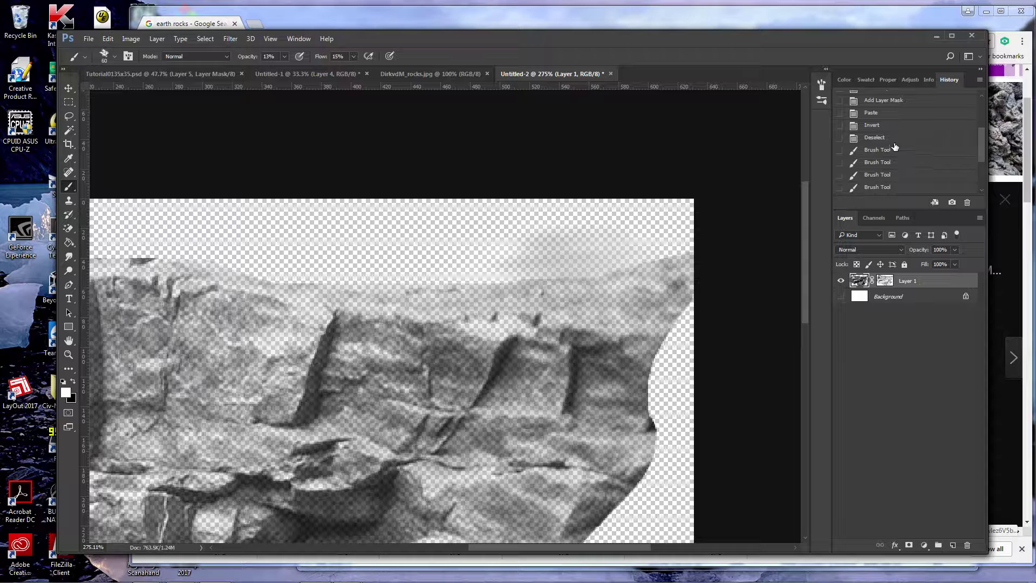
pyautogui.click(891, 139)
pyautogui.click(884, 281)
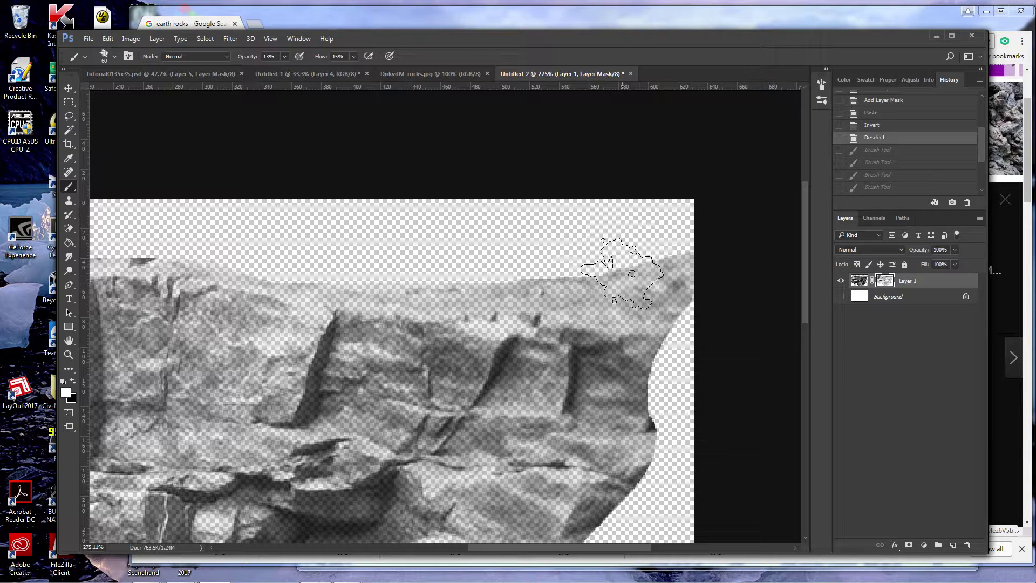
# - Swap the foreground to black and brush along the cliff's upper right edge on Layer 1's mask to soften it
pyautogui.click(537, 249)
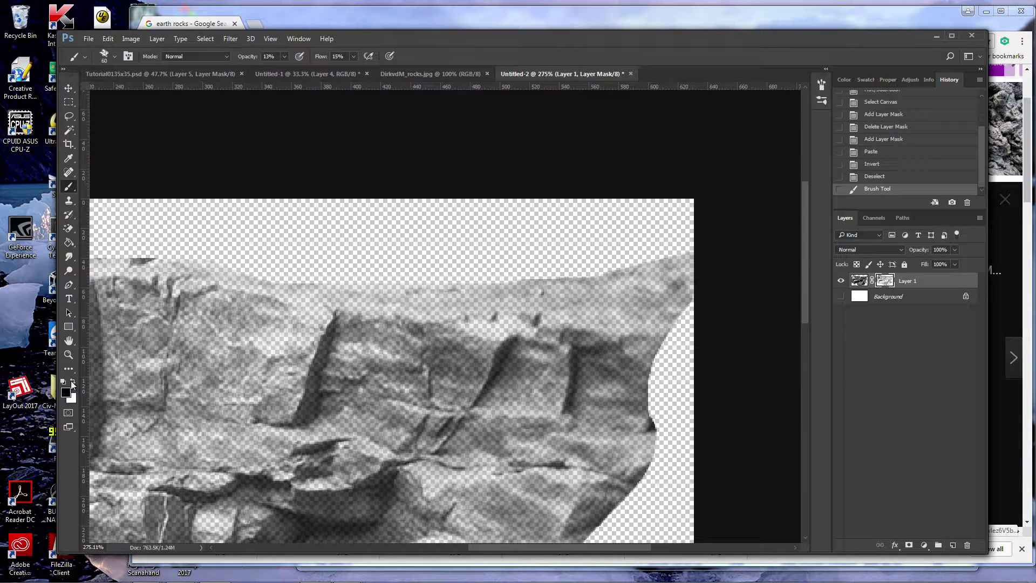
pyautogui.click(572, 251)
pyautogui.click(582, 252)
pyautogui.click(590, 254)
pyautogui.click(589, 251)
pyautogui.click(590, 250)
pyautogui.click(570, 252)
pyautogui.click(551, 254)
pyautogui.click(590, 254)
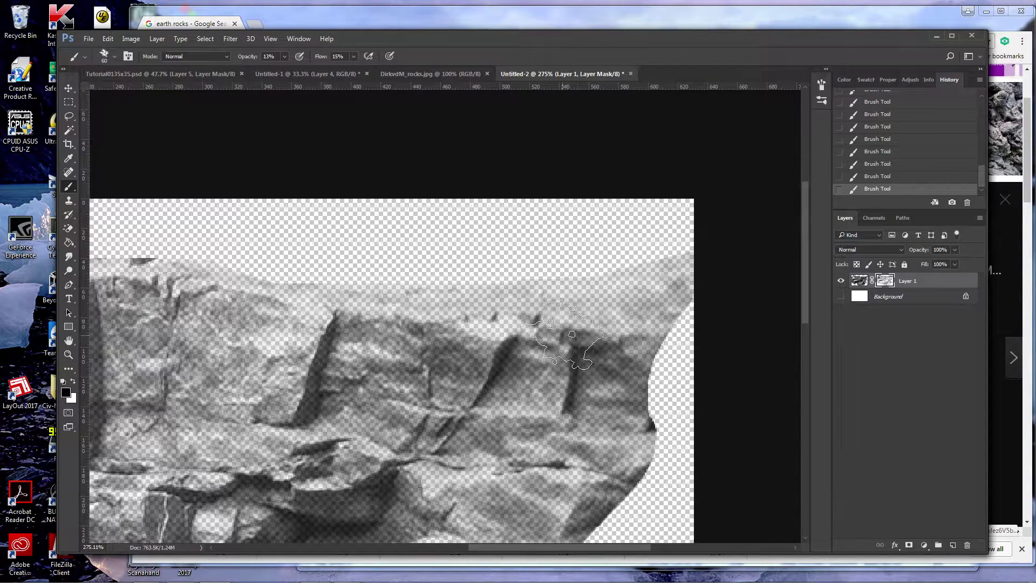
# - Set the brush flow to 35% and reduce the brush size to 40
pyautogui.press('v')
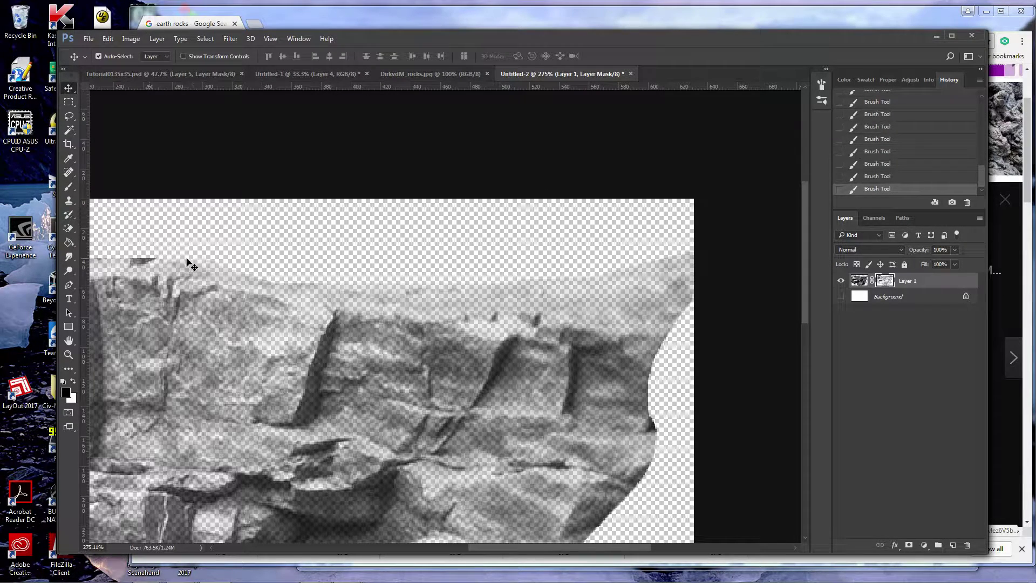
pyautogui.press('b')
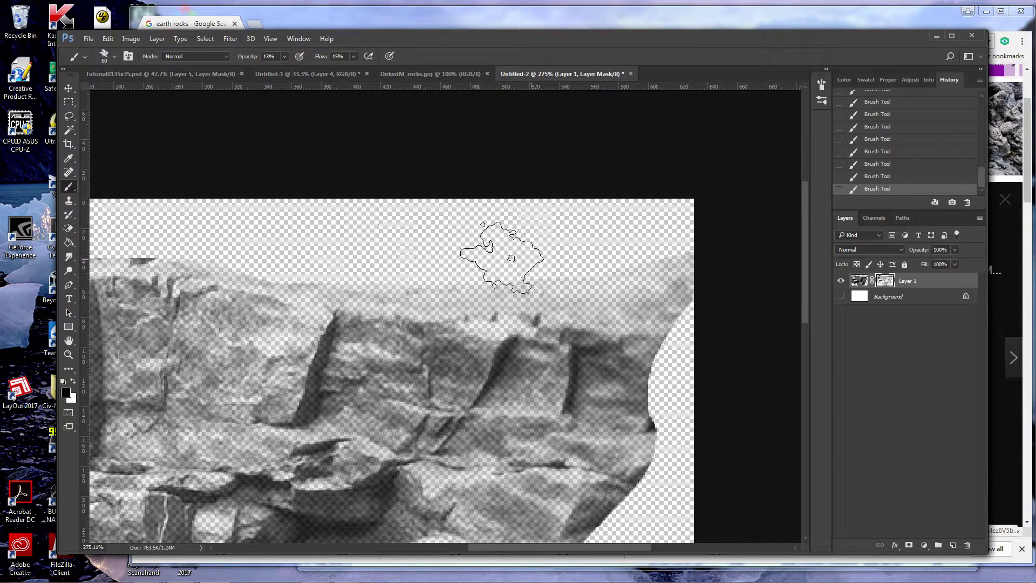
pyautogui.moveTo(350, 56); pyautogui.dragTo(361, 72)
pyautogui.press('[')
pyautogui.press('[')
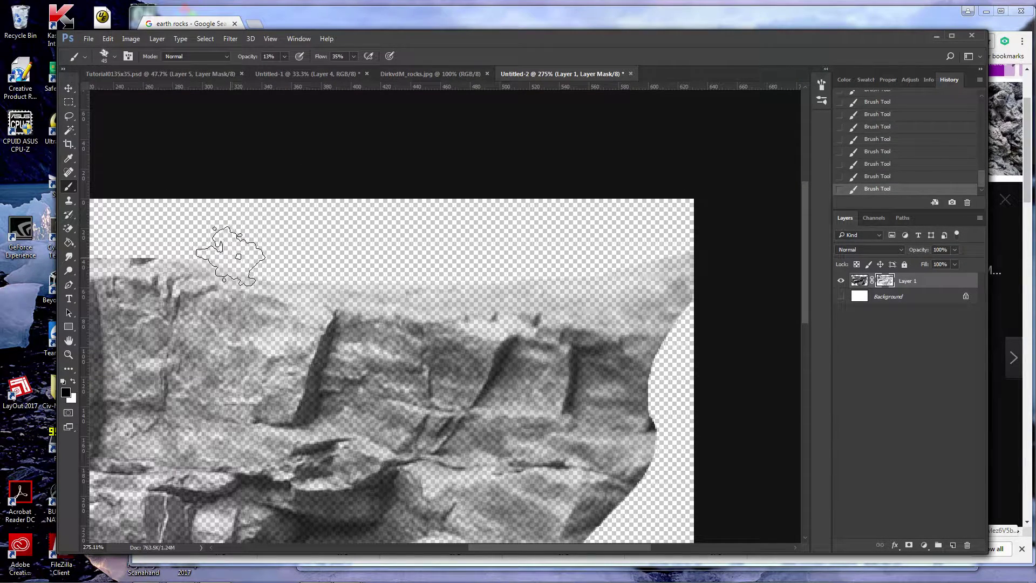
pyautogui.press('[')
pyautogui.moveTo(535, 544); pyautogui.dragTo(429, 547)
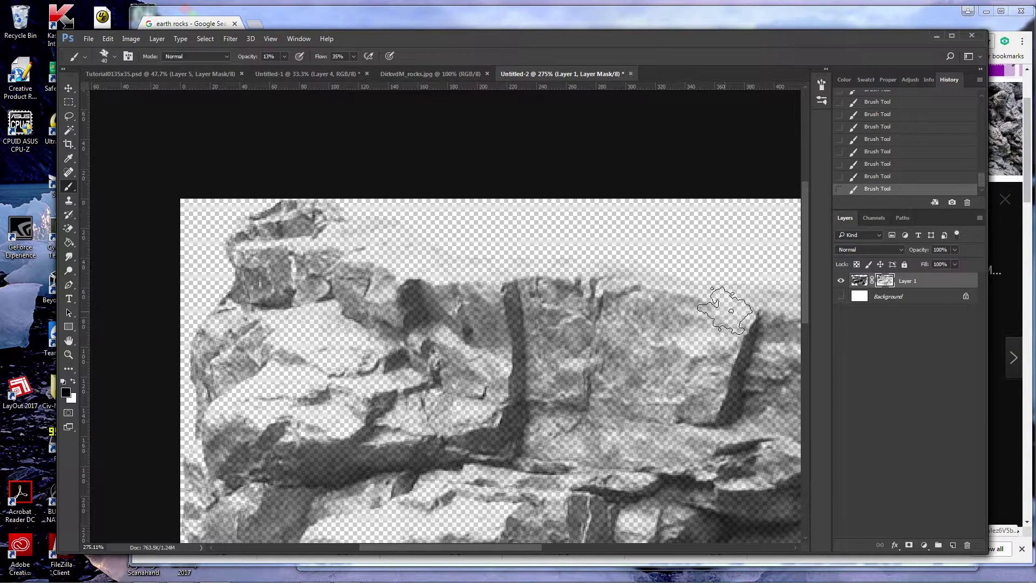
pyautogui.click(88, 38)
pyautogui.click(122, 158)
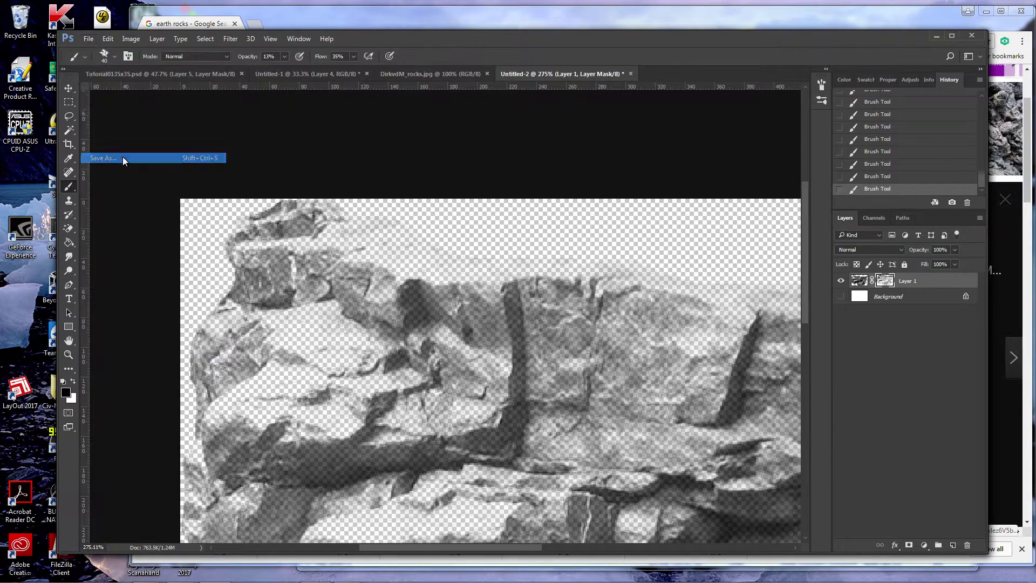
pyautogui.click(233, 422)
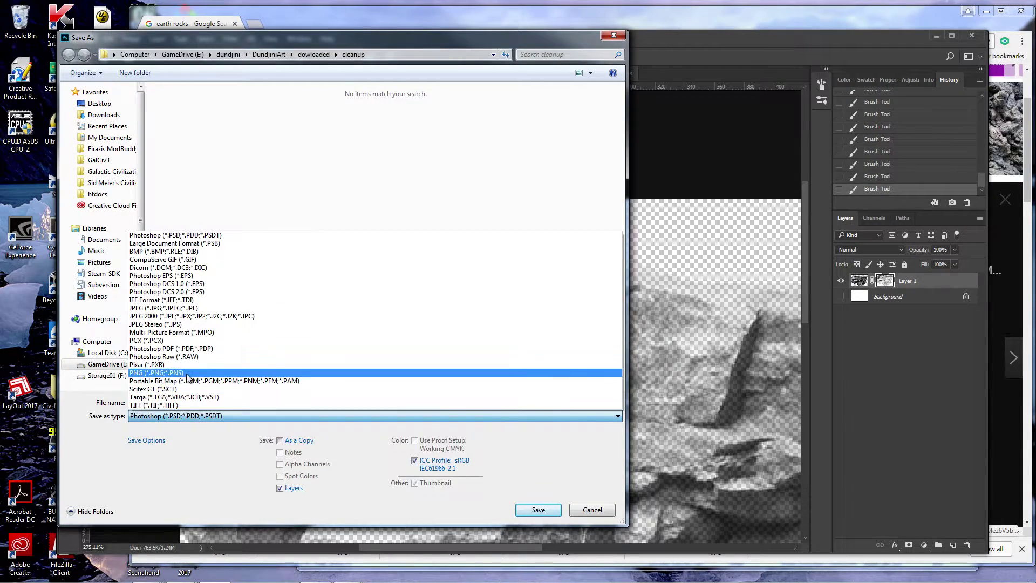
pyautogui.click(283, 377)
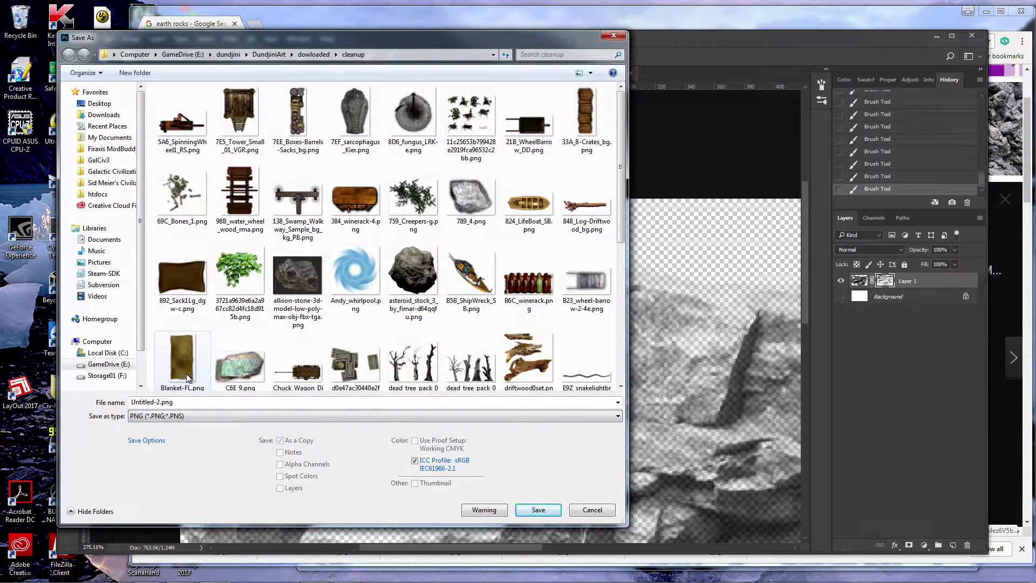
pyautogui.click(309, 55)
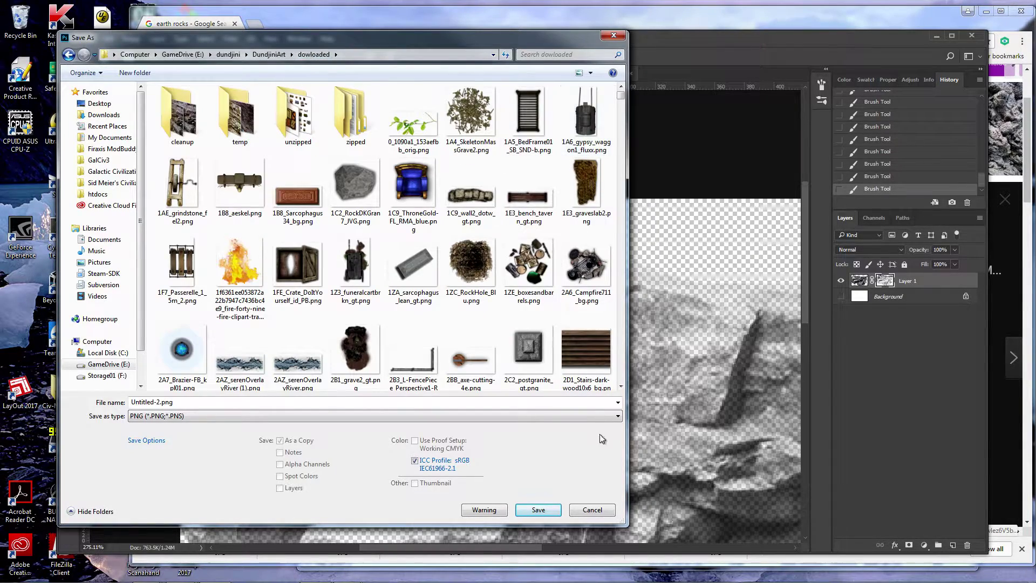
pyautogui.click(592, 509)
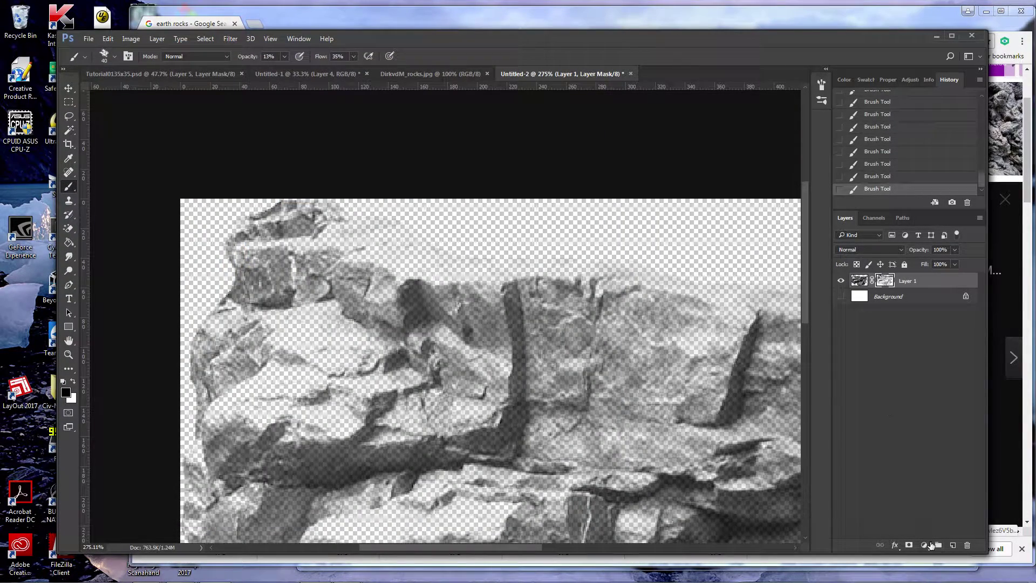
# - Add an empty layer above Layer 1 and merge it down, applying the layer mask
pyautogui.click(953, 546)
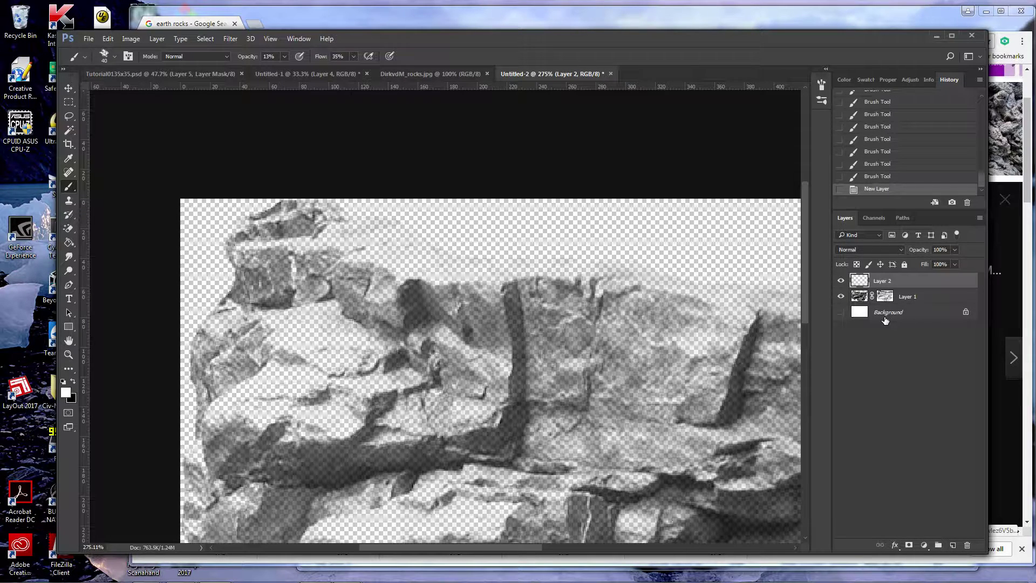
pyautogui.hotkey('ctrl', 'e')
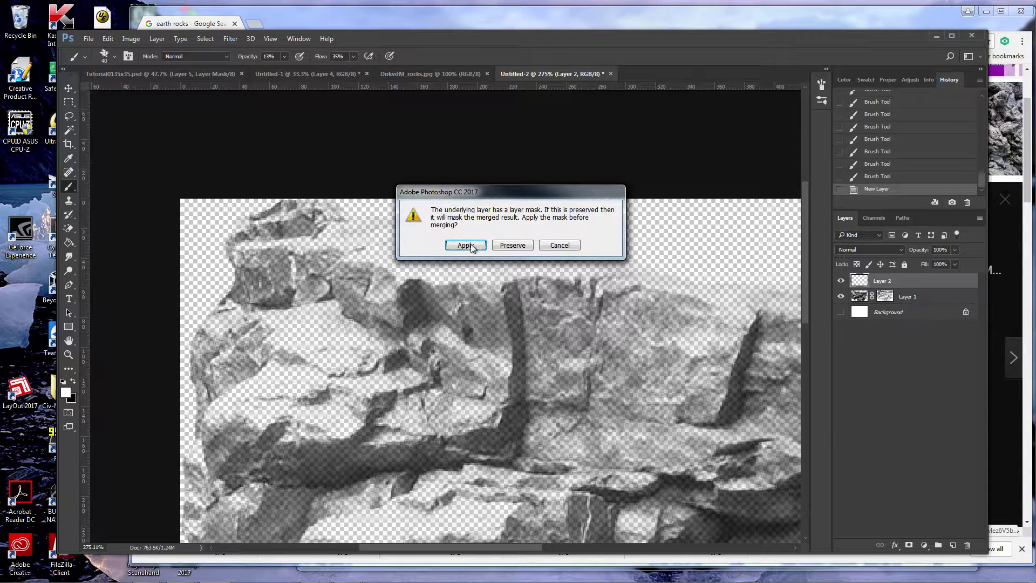
pyautogui.click(467, 245)
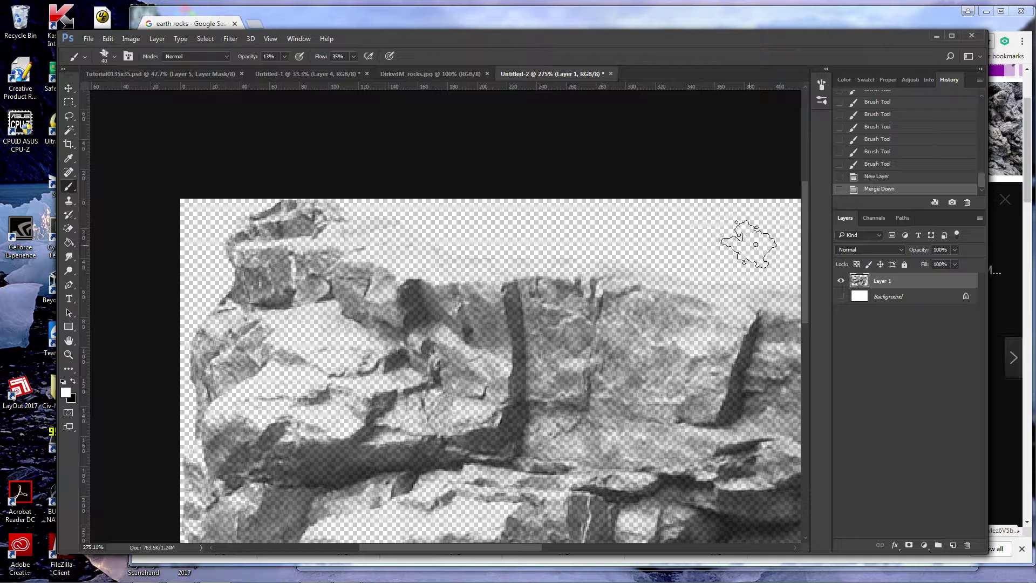
# - Copy the entire cliff cutout layer and paste it into the Untitled-1 grass map document
pyautogui.hotkey('ctrl', 'a')
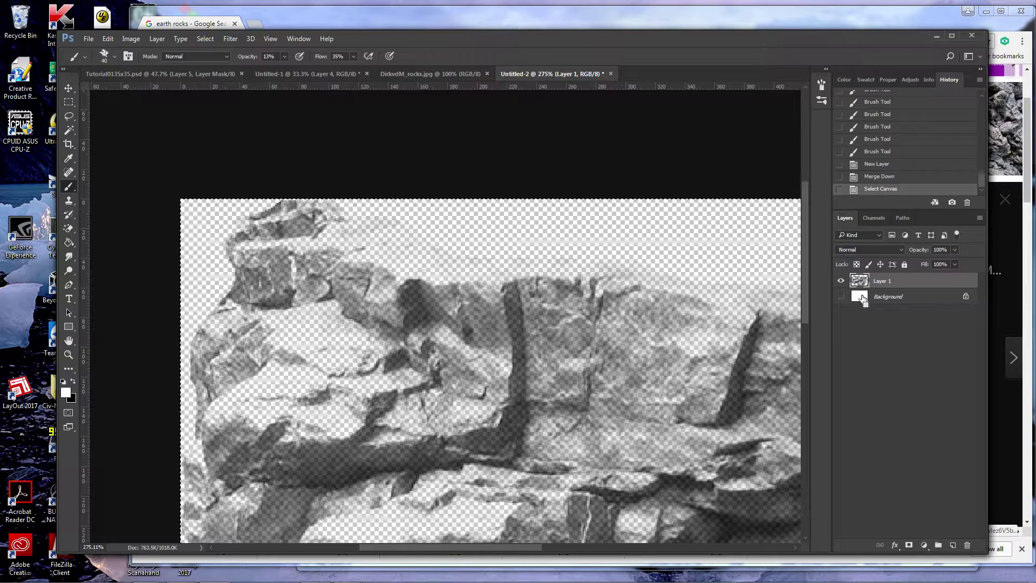
pyautogui.click(280, 74)
pyautogui.hotkey('ctrl', 'v')
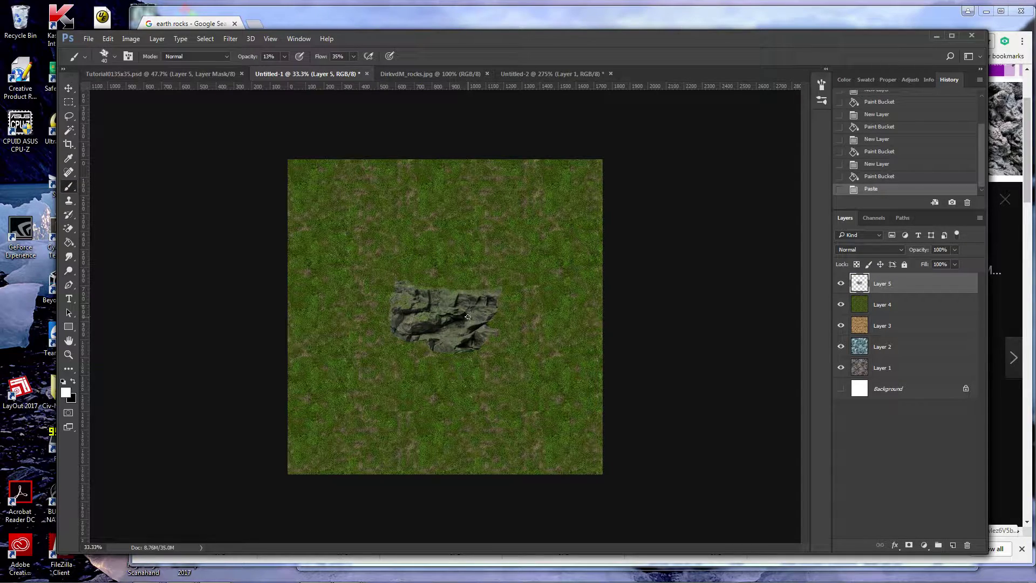
# - Move the pasted cliff above the centre of the grass, checking the finished Tutorial0135x35 river map for reference
pyautogui.press('v')
pyautogui.moveTo(454, 324)
pyautogui.mouseDown()
pyautogui.moveTo(458, 260)
pyautogui.moveTo(460, 281)
pyautogui.mouseUp()
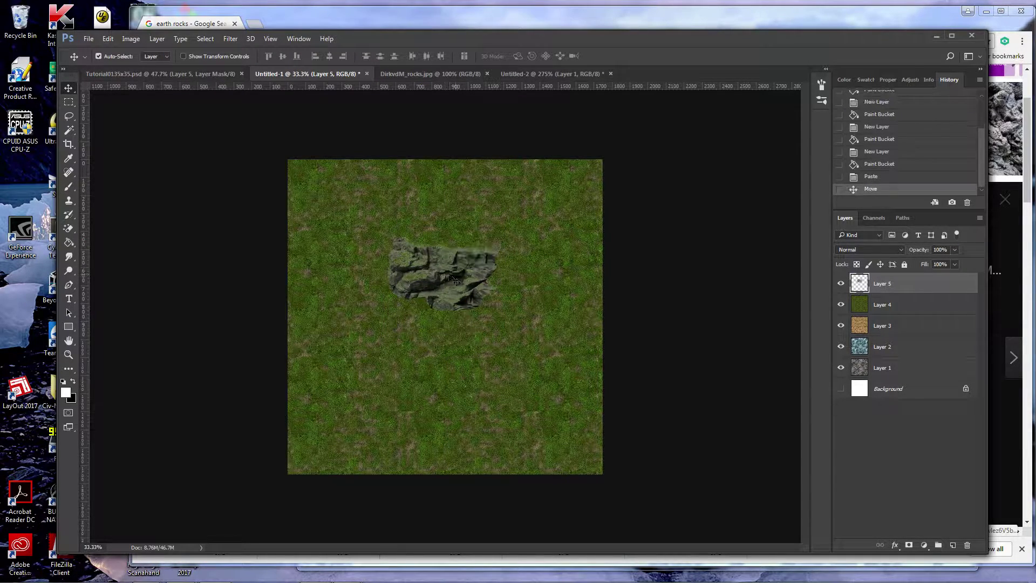
pyautogui.click(177, 76)
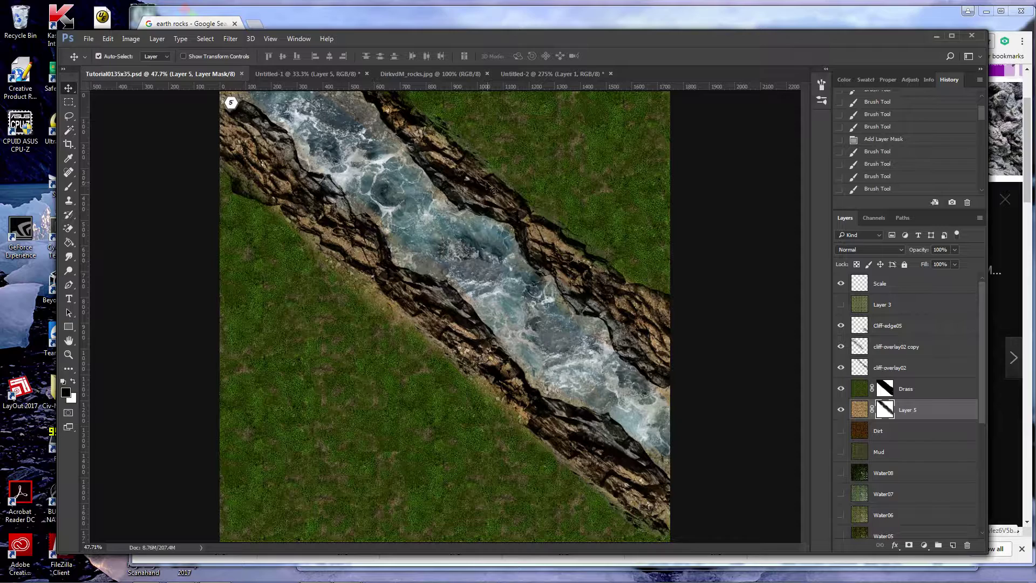
pyautogui.click(324, 74)
pyautogui.moveTo(441, 281); pyautogui.dragTo(423, 272)
# - Darken the cliff on Layer 5 with a Brightness/Contrast adjustment of brightness -126 and contrast 100
pyautogui.click(133, 40)
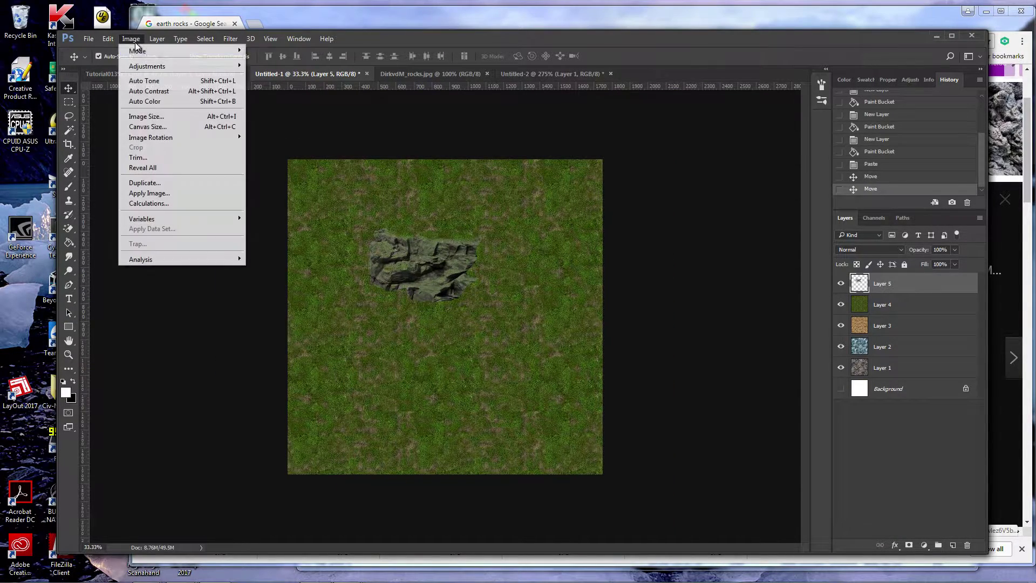
pyautogui.moveTo(173, 67)
pyautogui.click(278, 66)
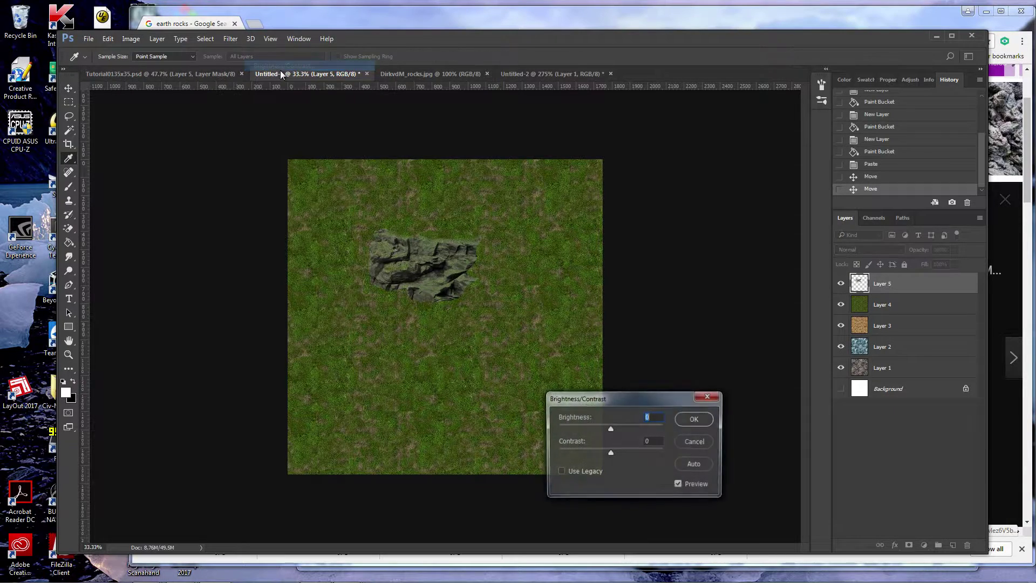
pyautogui.moveTo(611, 430); pyautogui.dragTo(666, 454)
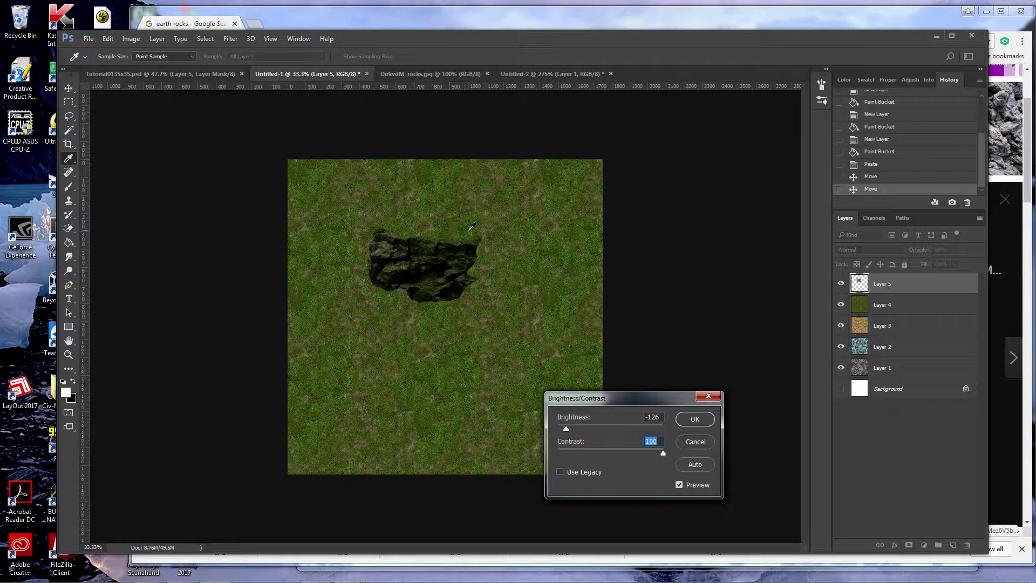
pyautogui.click(694, 419)
pyautogui.press('v')
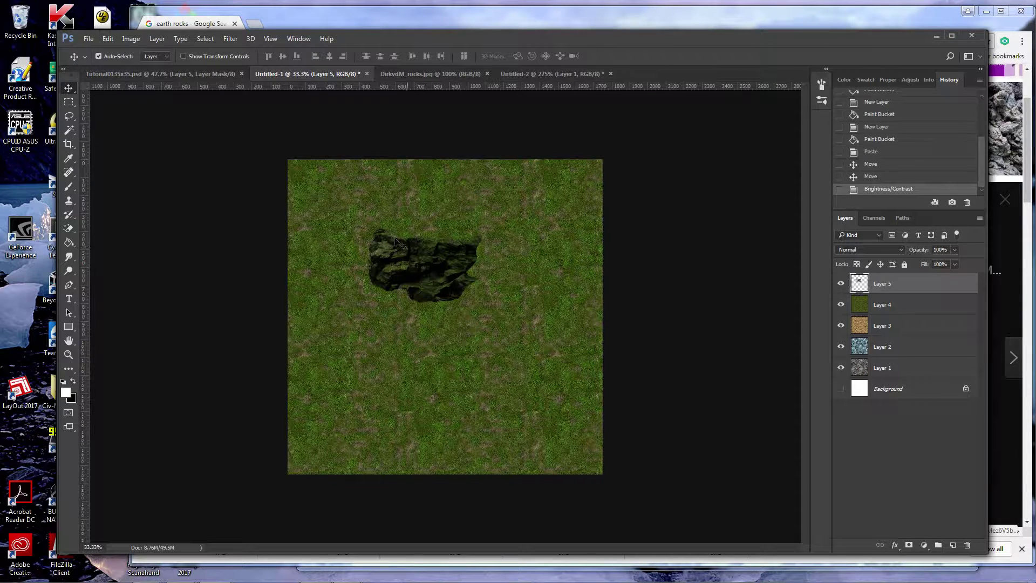
pyautogui.click(121, 40)
pyautogui.moveTo(156, 66)
pyautogui.click(303, 66)
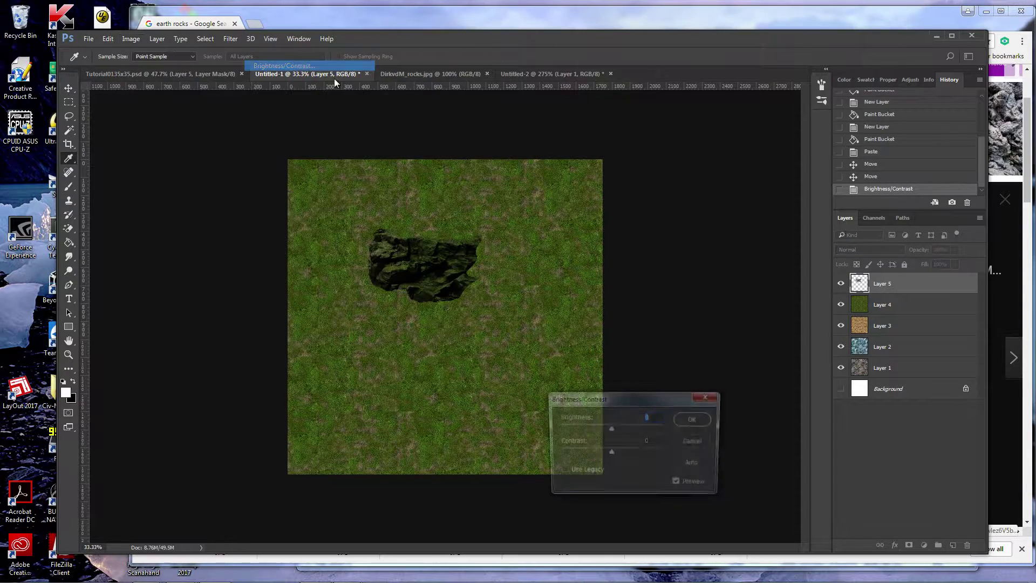
pyautogui.moveTo(610, 429); pyautogui.dragTo(607, 454)
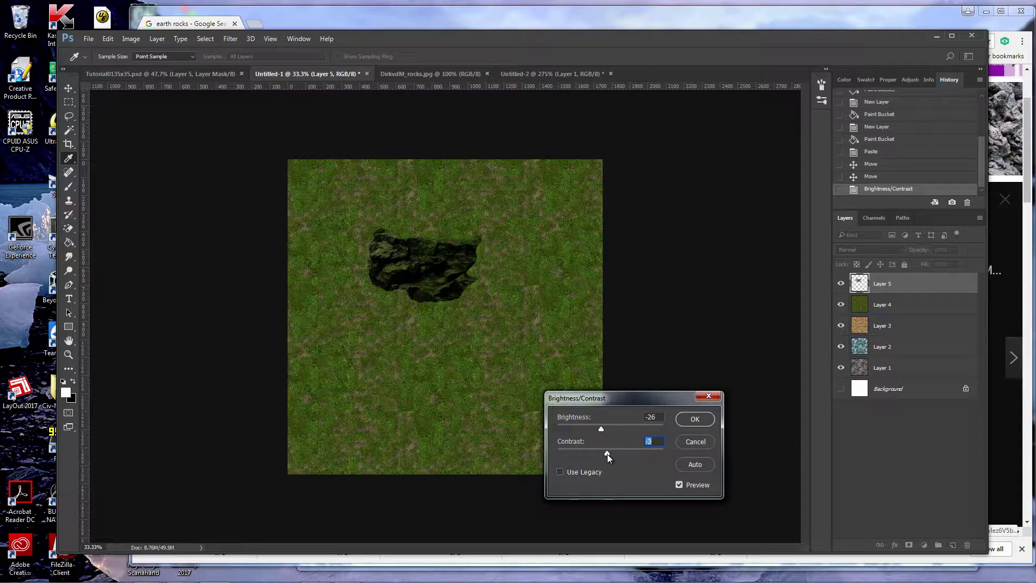
pyautogui.click(694, 442)
# - Rotate the cliff into a diagonal running down to the right and move it to the map's upper edge
pyautogui.hotkey('ctrl', 't')
pyautogui.moveTo(505, 314); pyautogui.dragTo(456, 324)
pyautogui.moveTo(451, 232); pyautogui.dragTo(447, 191)
pyautogui.press('Return')
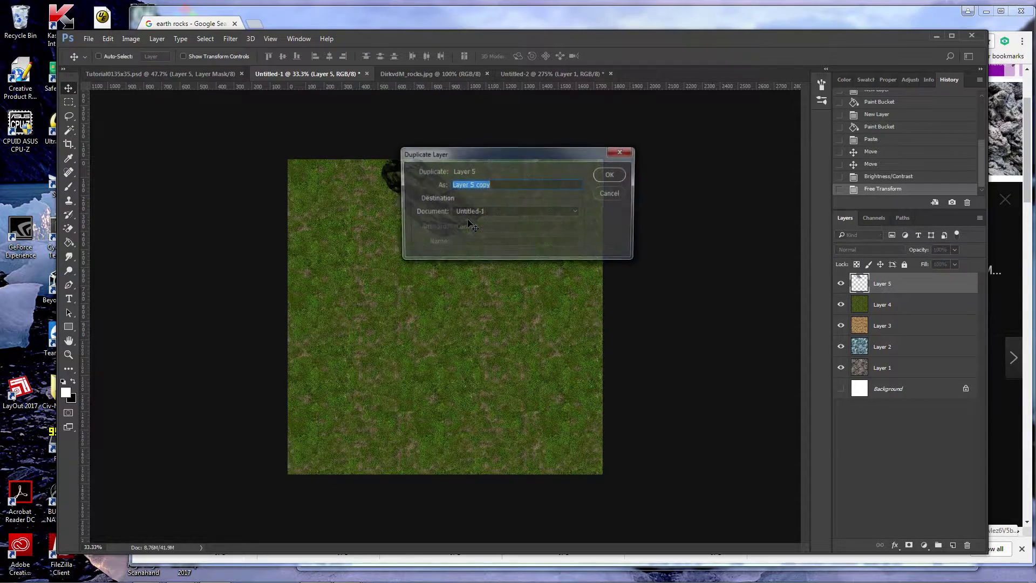
# - Duplicate Layer 5 as Layer 5 copy and place the copy diagonally below it so the two cliff pieces overlap
pyautogui.click(610, 173)
pyautogui.moveTo(447, 211); pyautogui.dragTo(519, 284)
pyautogui.moveTo(473, 231)
pyautogui.mouseDown()
pyautogui.moveTo(452, 224)
pyautogui.moveTo(473, 231)
pyautogui.mouseUp()
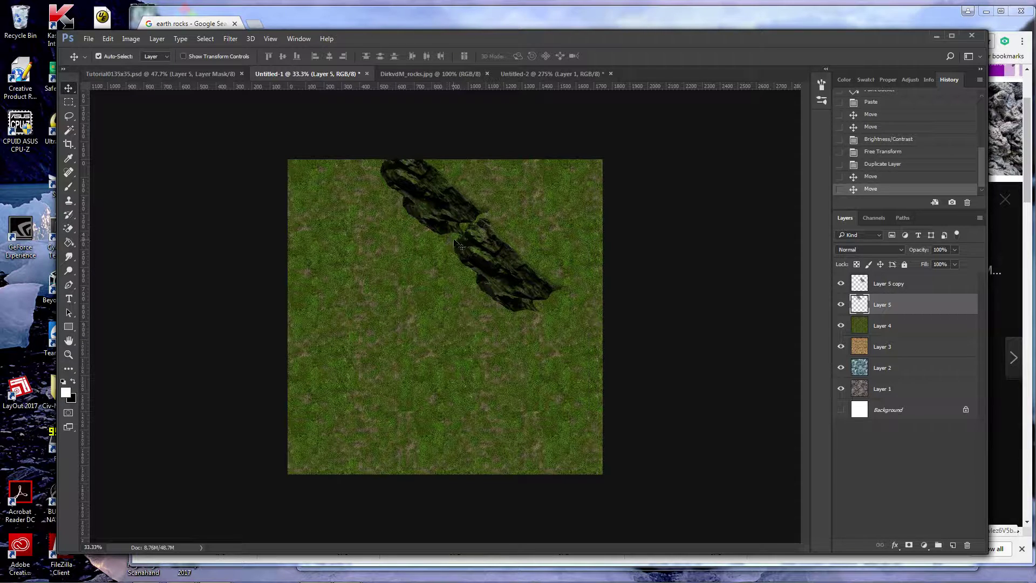
pyautogui.moveTo(473, 247); pyautogui.dragTo(518, 220)
# - Add a layer mask to Layer 5 and brush black over its lower right end to blend it into the copy
pyautogui.press('z')
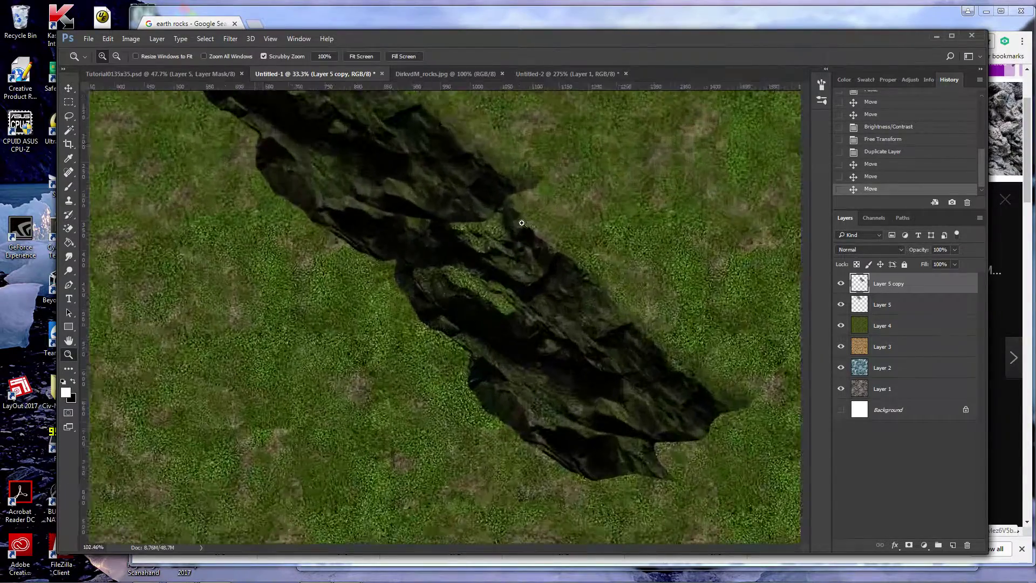
pyautogui.click(872, 306)
pyautogui.click(909, 545)
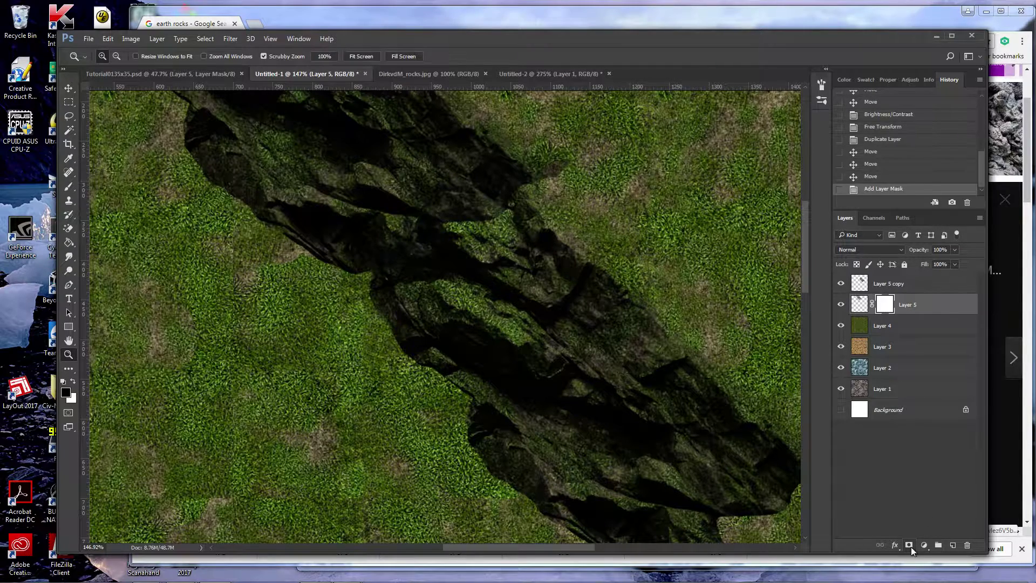
pyautogui.press('b')
pyautogui.moveTo(539, 181); pyautogui.dragTo(559, 167)
pyautogui.moveTo(542, 178)
pyautogui.mouseDown()
pyautogui.moveTo(517, 179)
pyautogui.moveTo(525, 186)
pyautogui.moveTo(510, 209)
pyautogui.moveTo(478, 201)
pyautogui.moveTo(505, 215)
pyautogui.moveTo(495, 221)
pyautogui.moveTo(467, 222)
pyautogui.mouseUp()
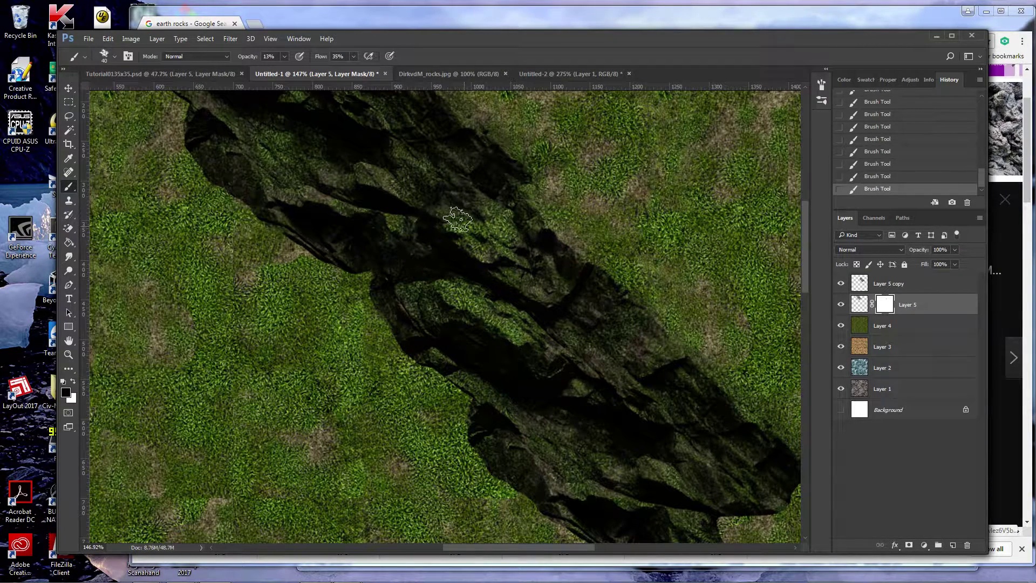
pyautogui.moveTo(450, 214)
pyautogui.mouseDown()
pyautogui.moveTo(407, 223)
pyautogui.moveTo(437, 236)
pyautogui.mouseUp()
# - Add a layer mask to Layer 5 copy and brush black over its upper end to blend the seam
pyautogui.click(883, 285)
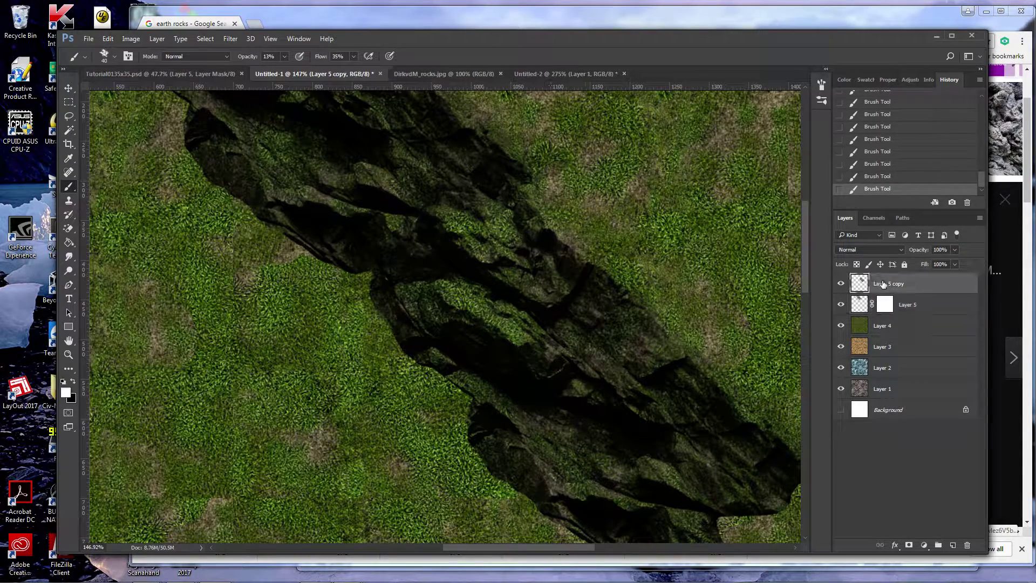
pyautogui.click(909, 545)
pyautogui.moveTo(413, 229)
pyautogui.mouseDown()
pyautogui.moveTo(423, 222)
pyautogui.moveTo(393, 224)
pyautogui.moveTo(371, 263)
pyautogui.mouseUp()
pyautogui.hotkey('ctrl', '0')
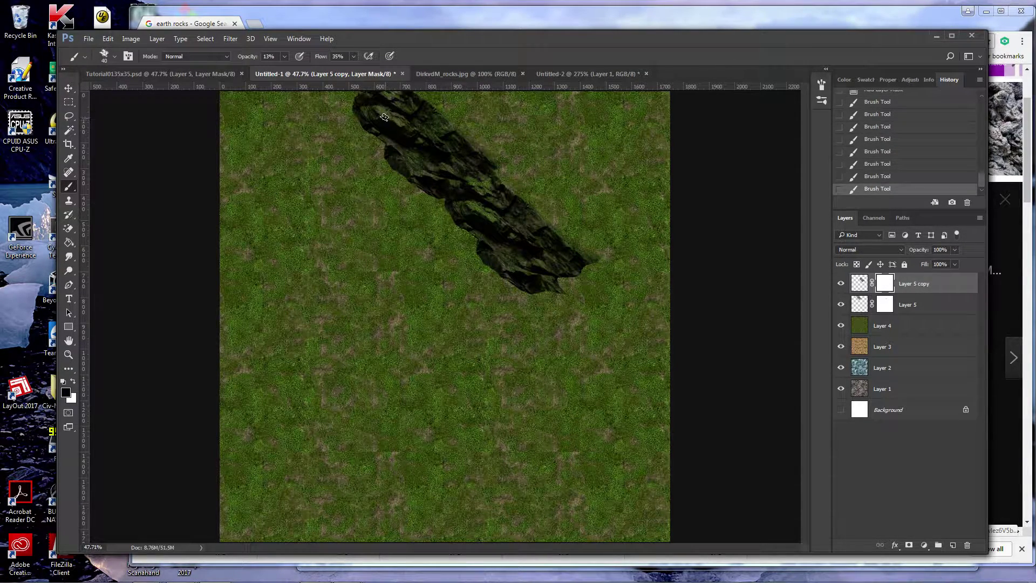
# - Start opening an image file and browse to the Overlays folder inside DundjiniArt > unpacked
pyautogui.click(109, 38)
pyautogui.moveTo(90, 39)
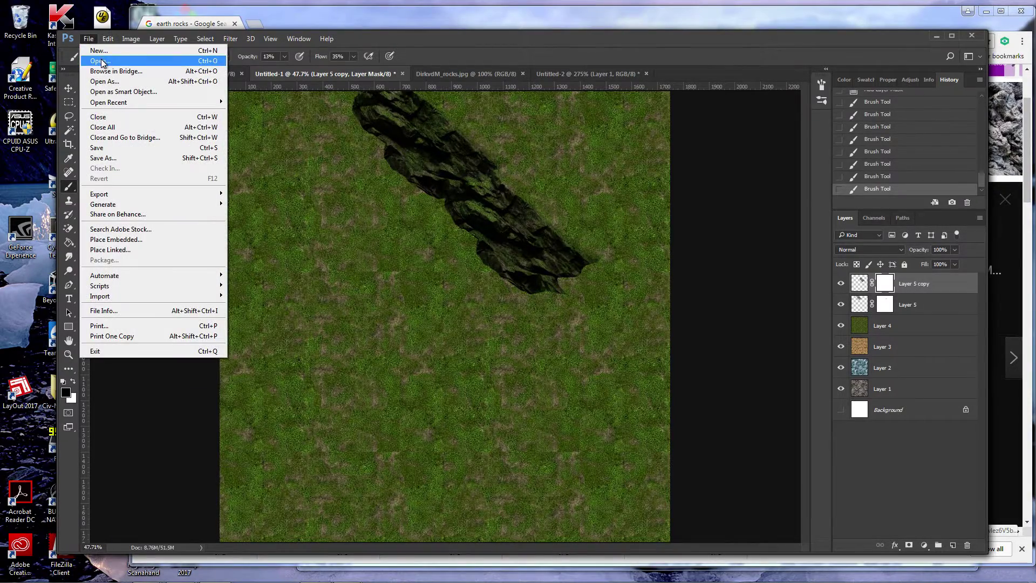
pyautogui.click(102, 60)
pyautogui.click(276, 56)
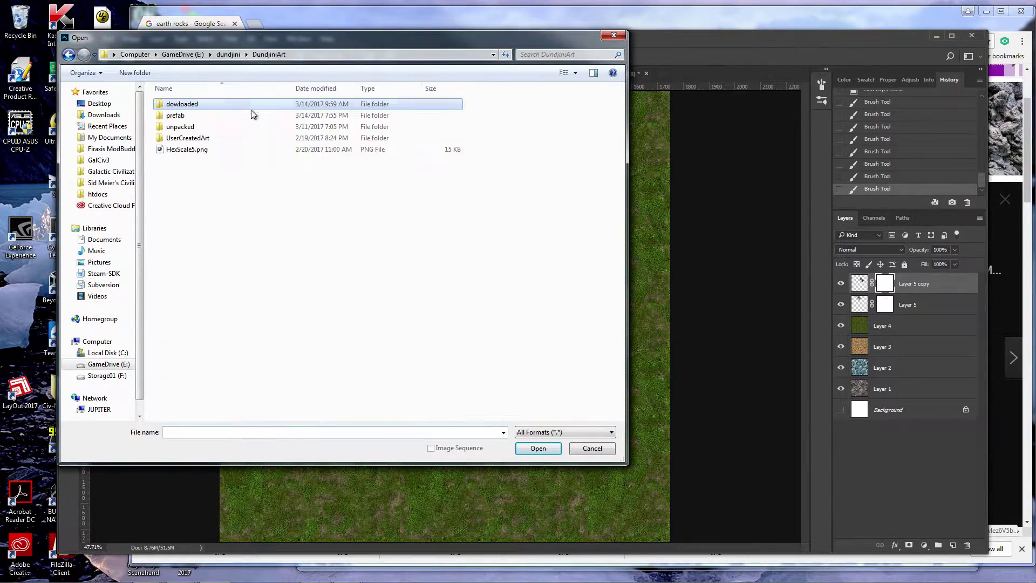
pyautogui.doubleClick(180, 126)
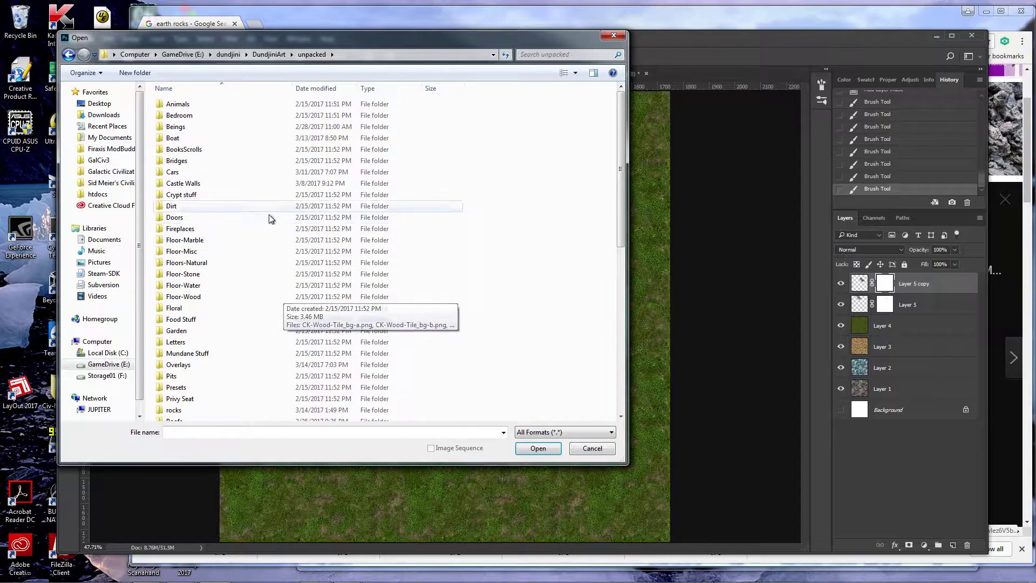
pyautogui.doubleClick(210, 367)
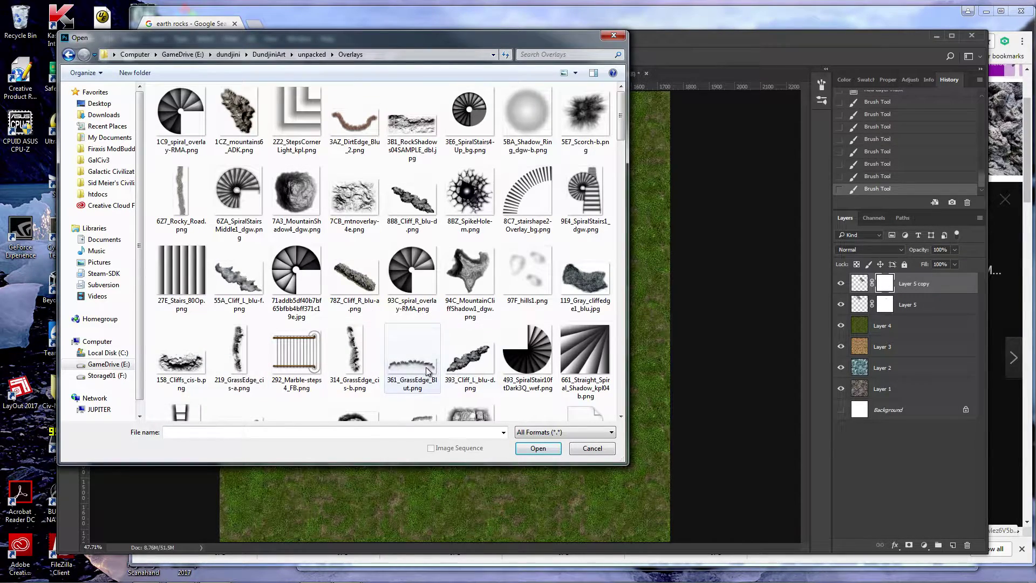
# - Switch to Chrome and search Google for "dundjinni overlay" in a new tab, showing the image results
pyautogui.click(258, 24)
pyautogui.click(258, 24)
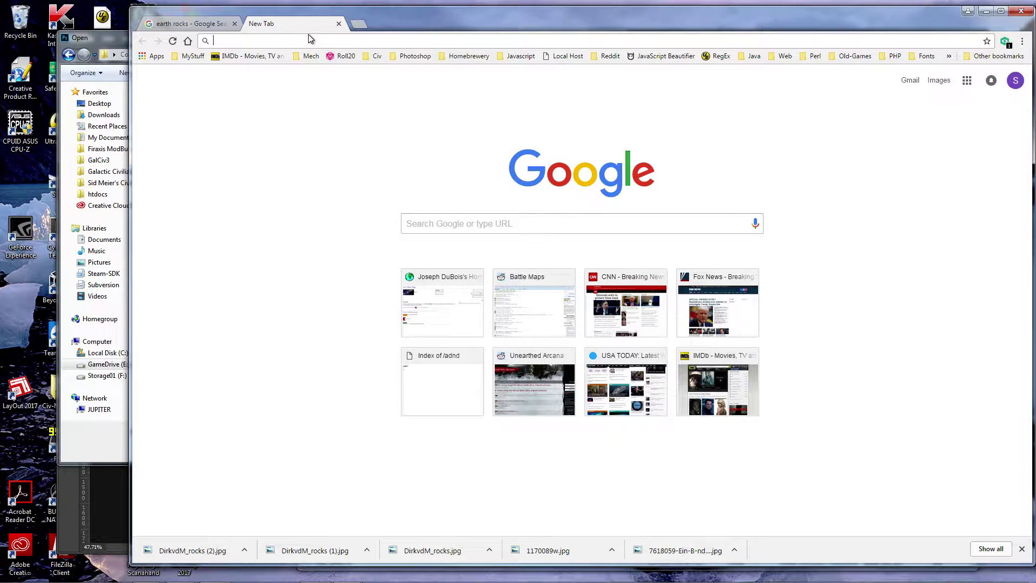
pyautogui.write('dundjinni ')
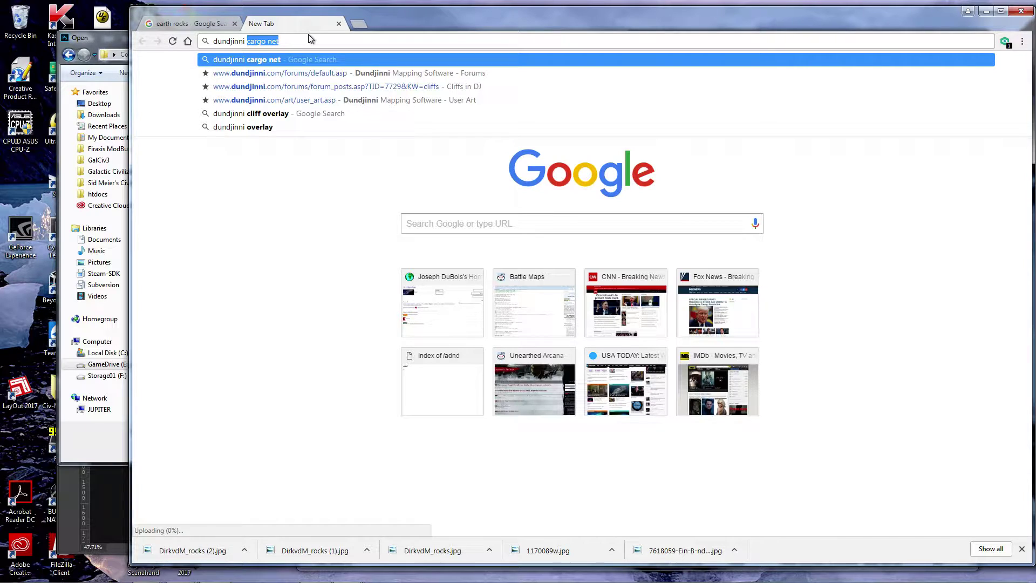
pyautogui.write('co')
pyautogui.press('BackSpace')
pyautogui.press('BackSpace')
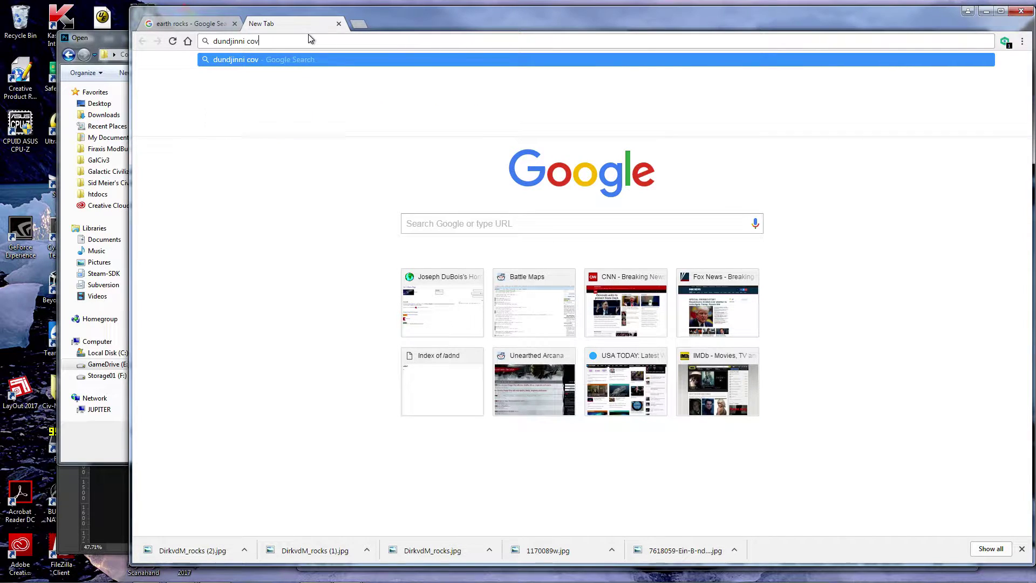
pyautogui.write('overlay')
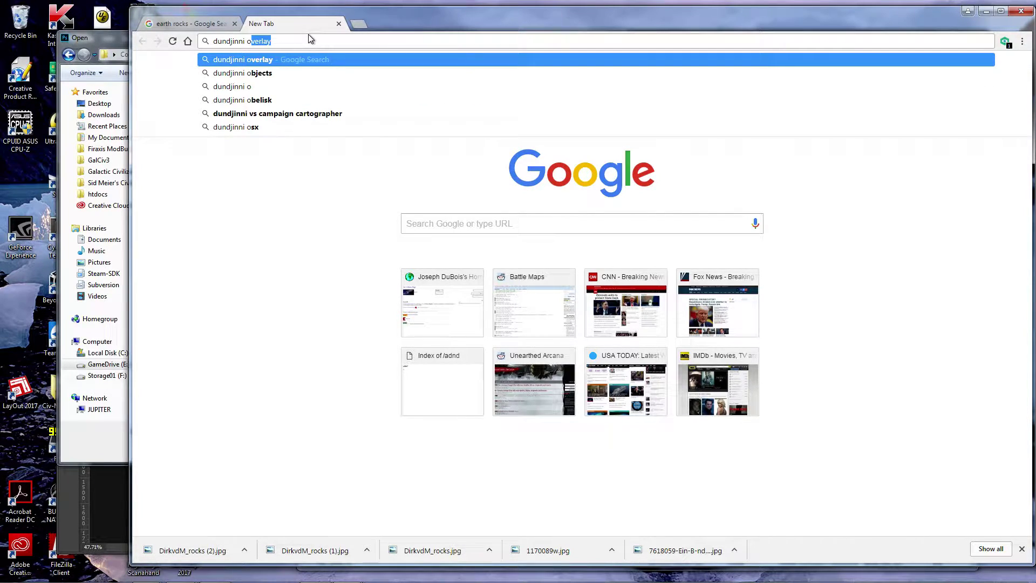
pyautogui.press('Return')
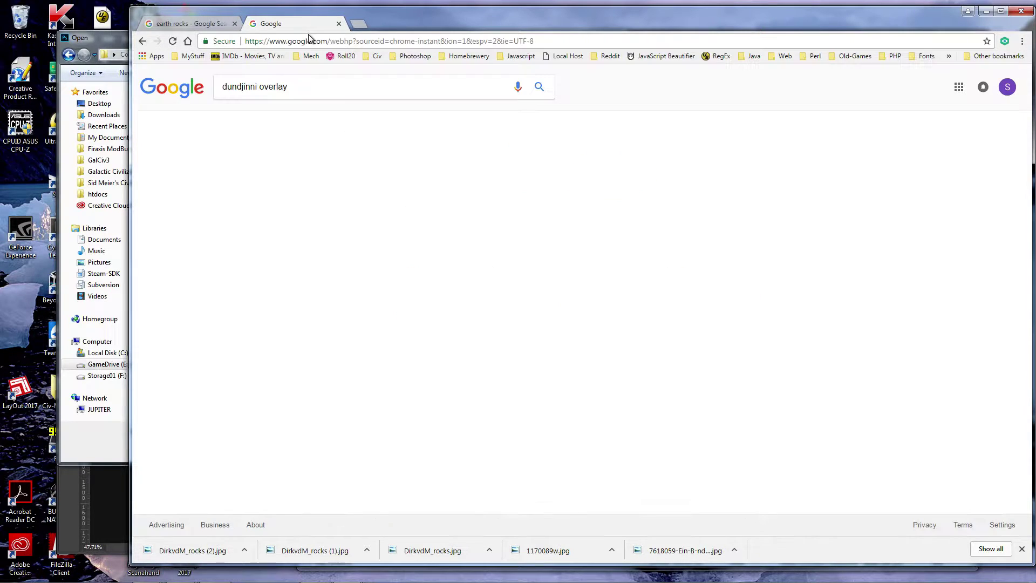
pyautogui.click(301, 169)
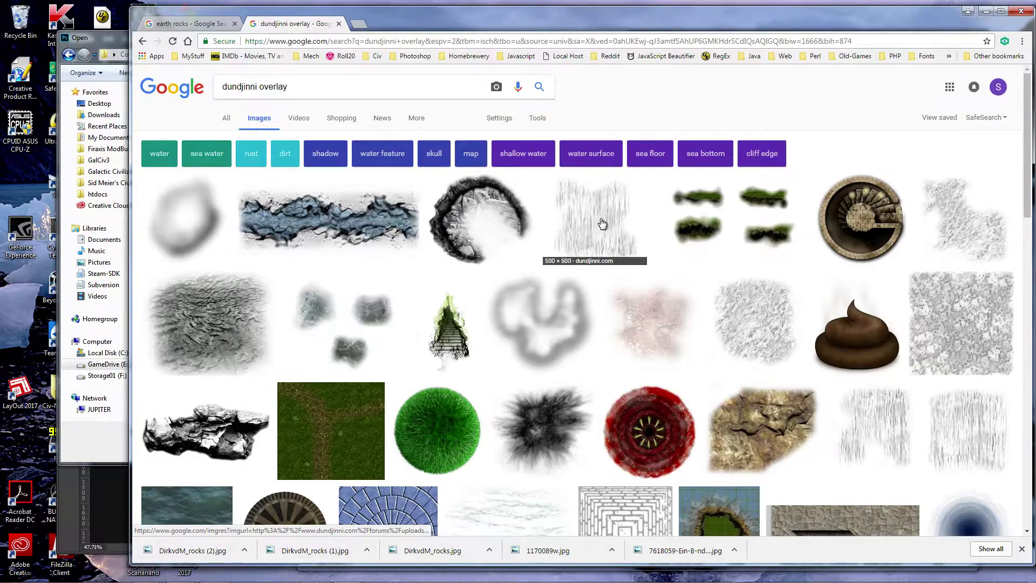
# - Look through the overlay images and refine the image search to "dundjinni cliff overlay"
pyautogui.scroll(-2, 572, 224)
pyautogui.scroll(-6, 539, 241)
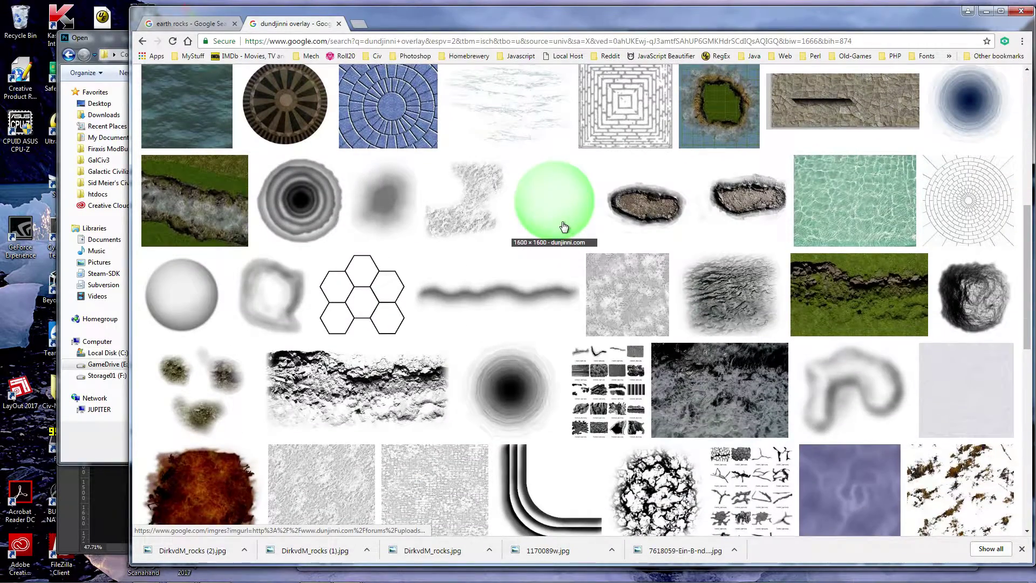
pyautogui.scroll(6, 501, 235)
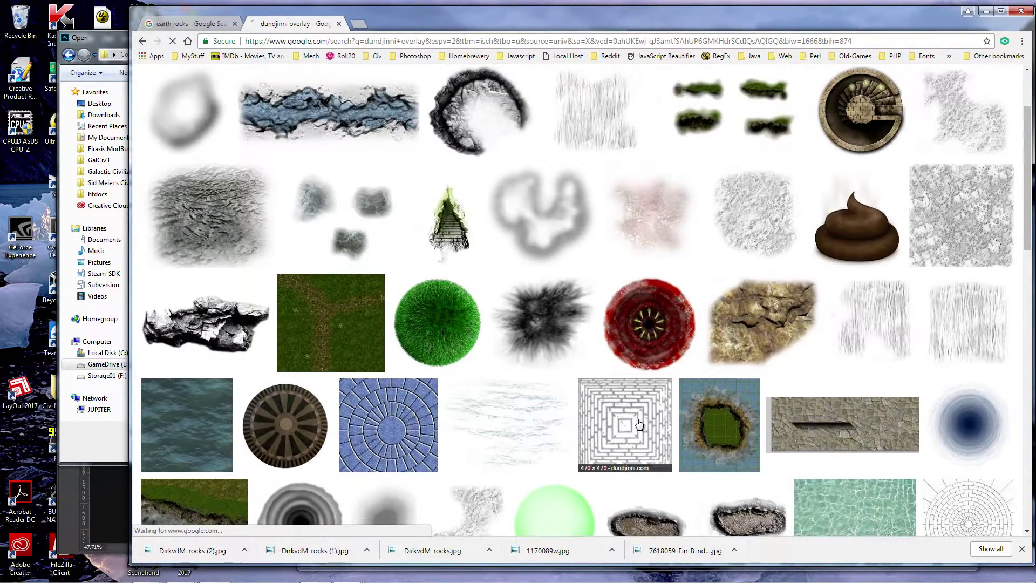
pyautogui.scroll(-10, 650, 373)
pyautogui.scroll(12, 556, 272)
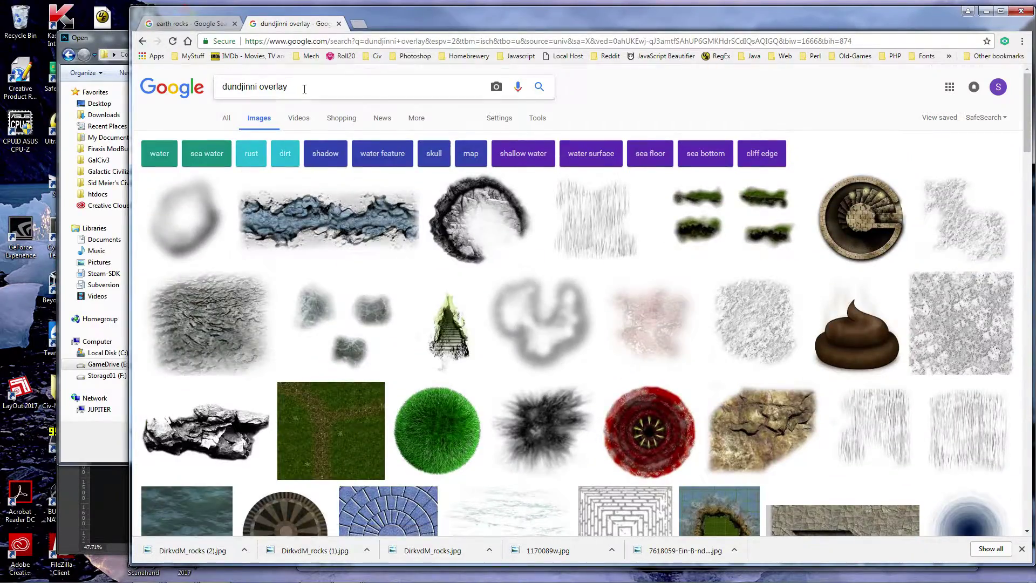
pyautogui.write('liff')
pyautogui.press('Return')
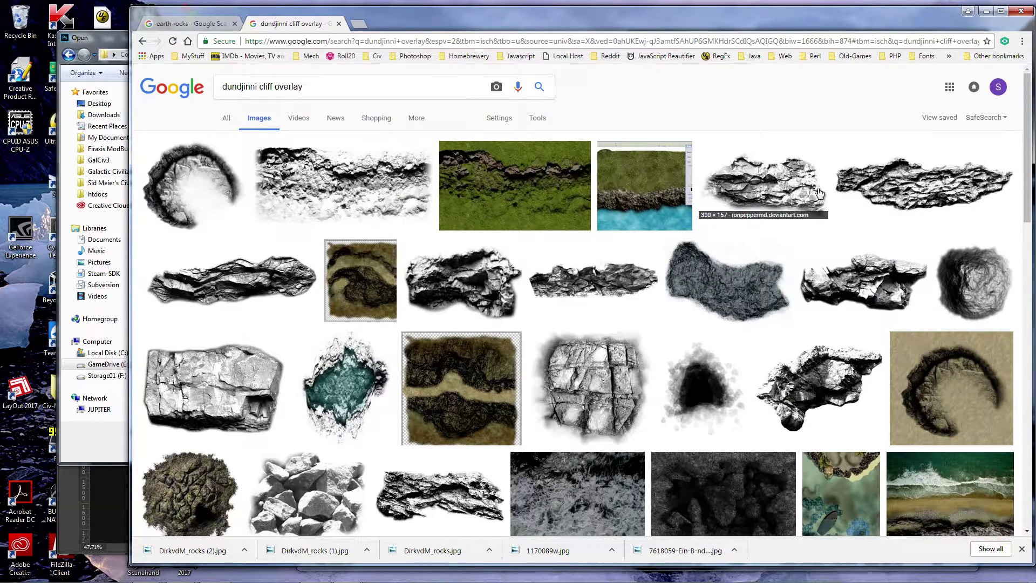
# - Preview several of the black-and-white cliff overlay images from the search results
pyautogui.click(763, 194)
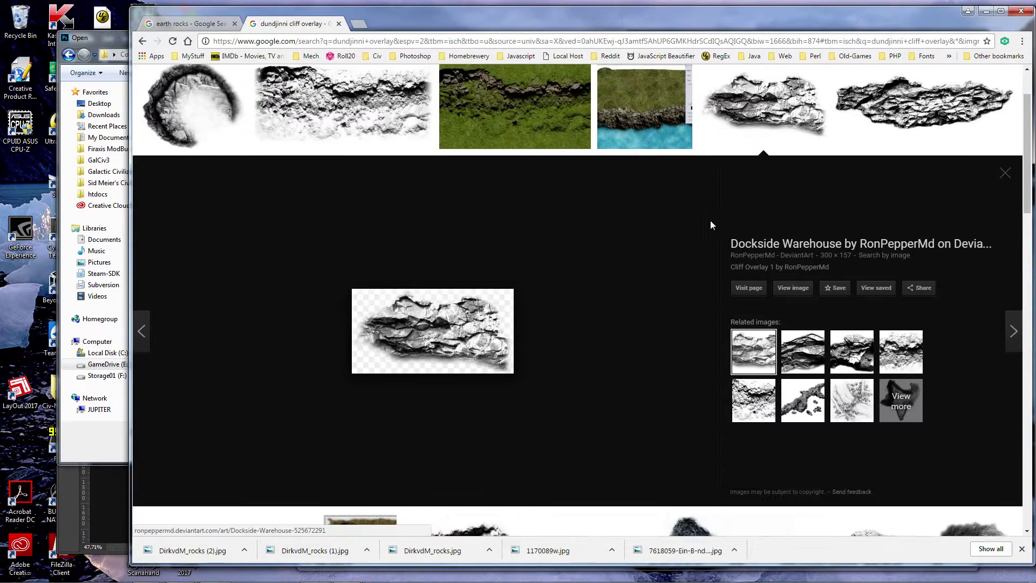
pyautogui.click(348, 135)
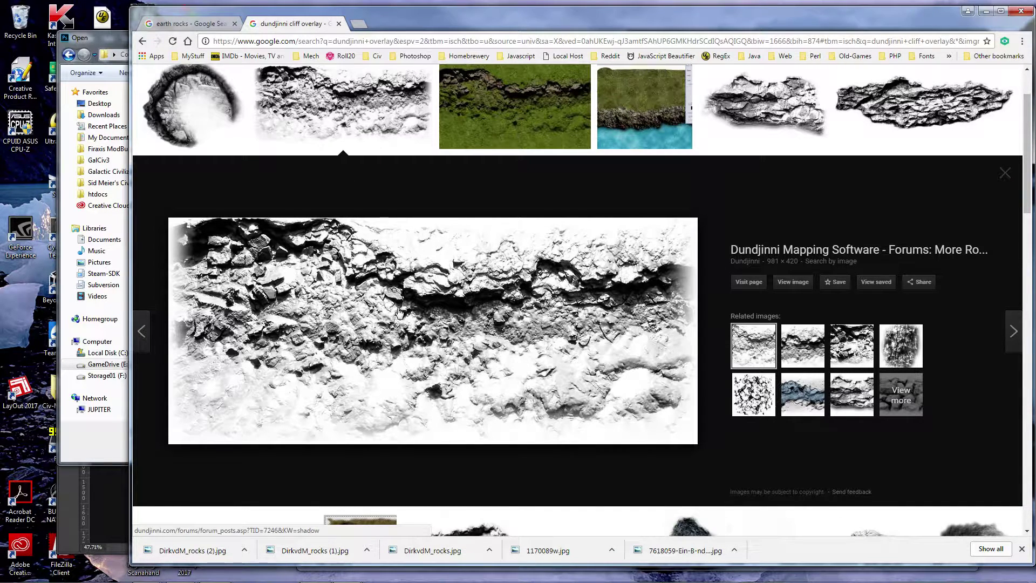
pyautogui.click(367, 119)
pyautogui.click(905, 119)
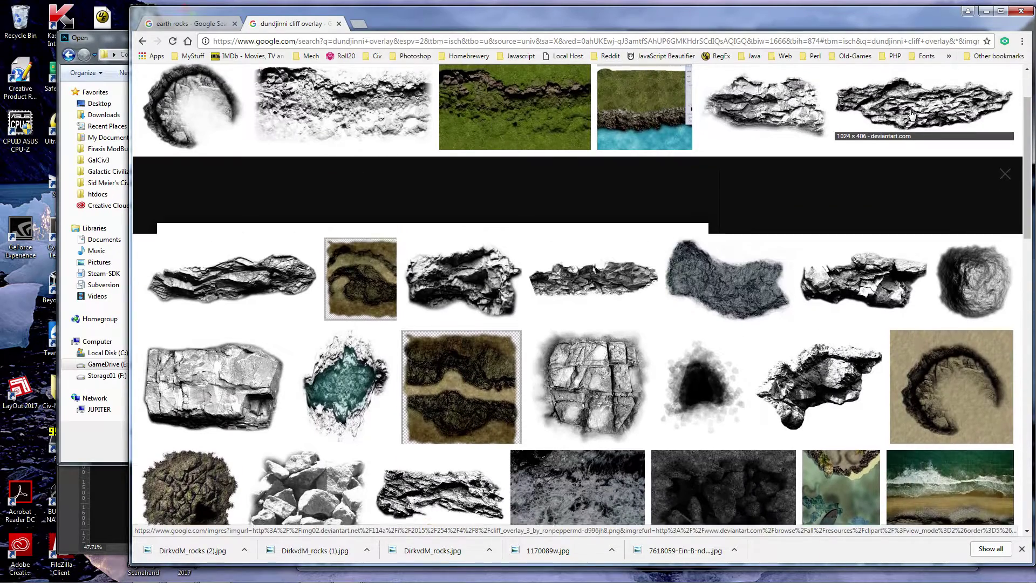
pyautogui.click(804, 359)
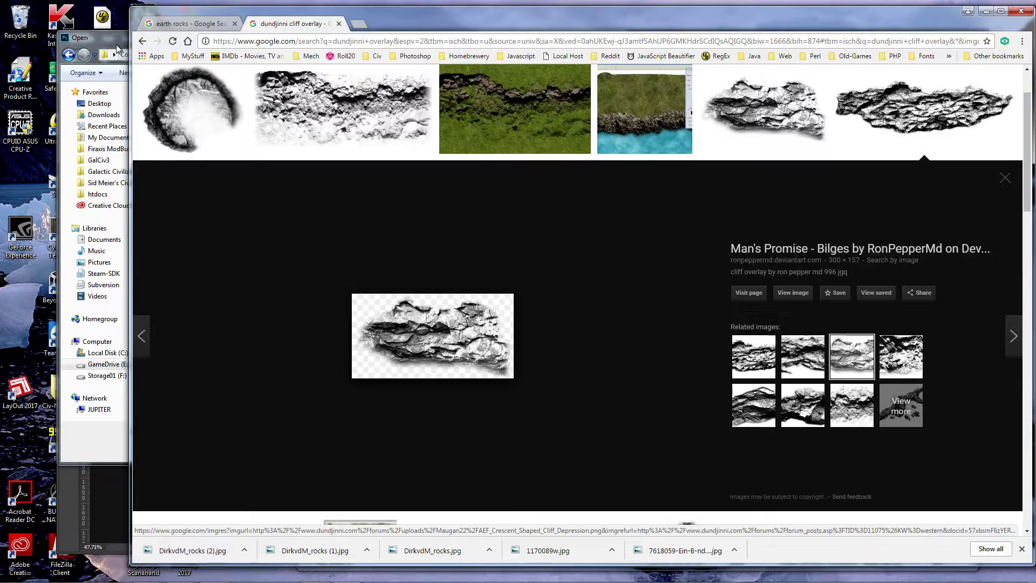
# - Switch back to Photoshop and open the cliff_overlay_6 PNG from the Overlays folder
pyautogui.hotkey('alt', 'Tab')
pyautogui.click(368, 210)
pyautogui.scroll(-10, 368, 210)
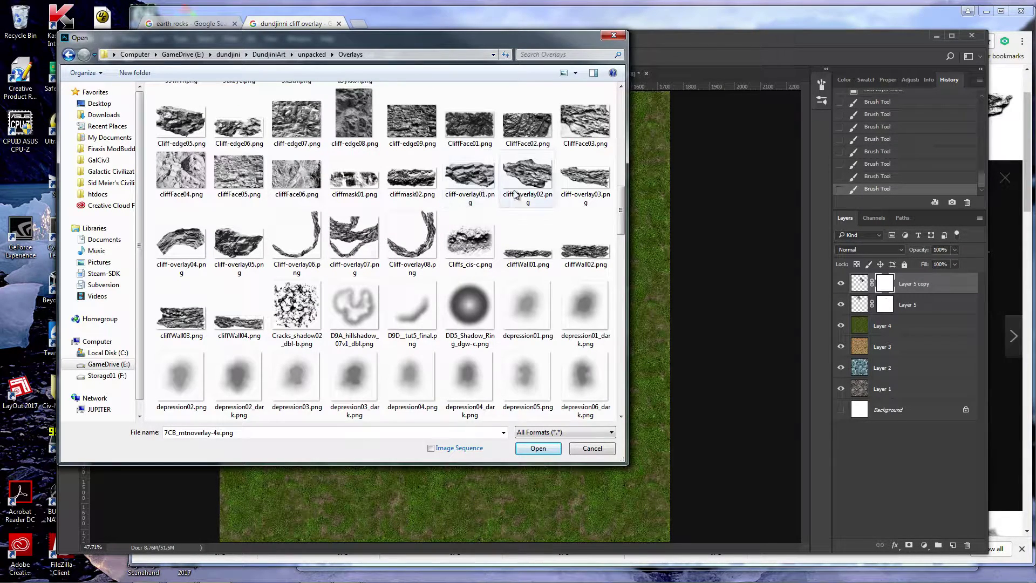
pyautogui.scroll(4, 297, 253)
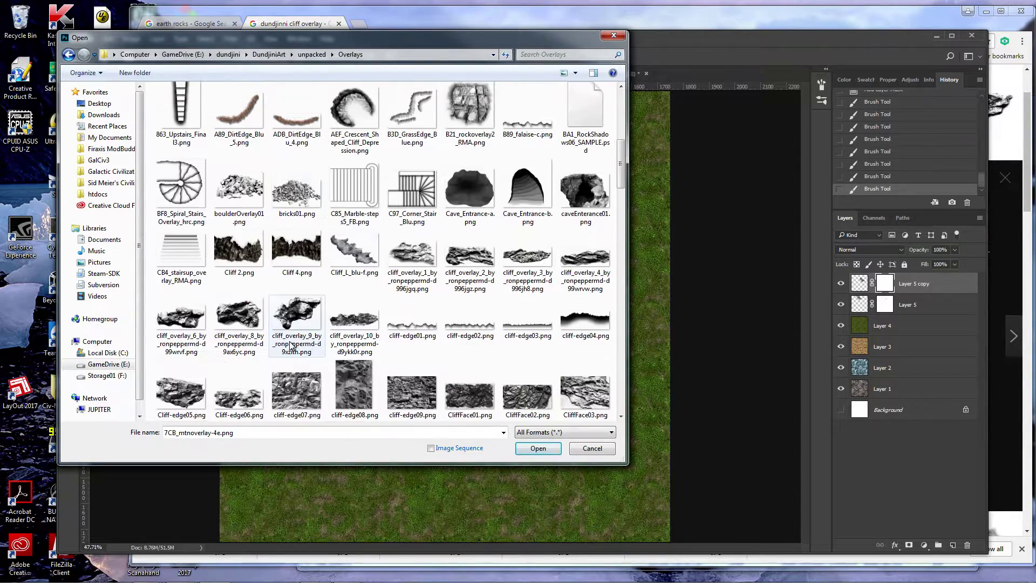
pyautogui.click(185, 319)
pyautogui.doubleClick(184, 319)
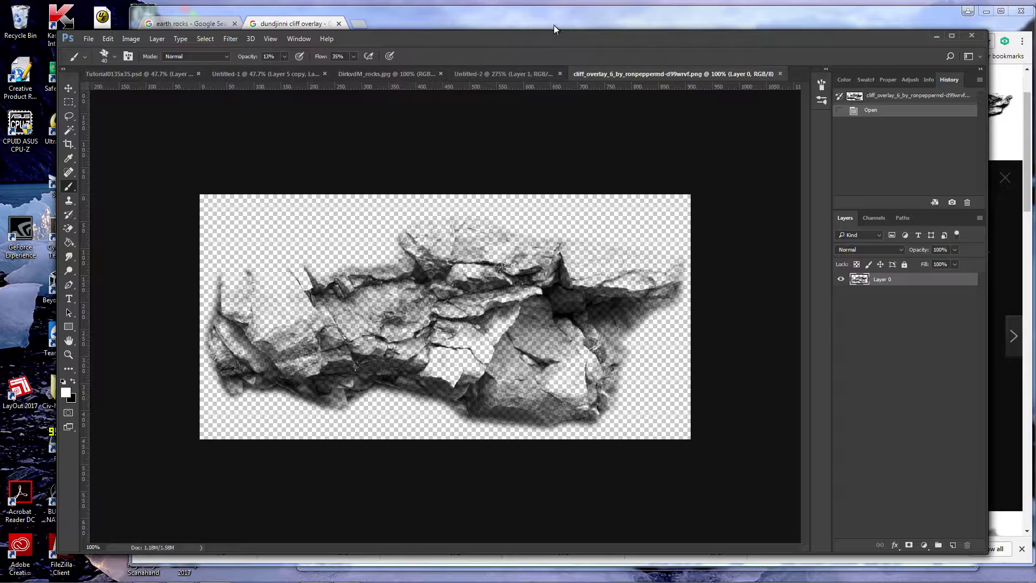
pyautogui.click(696, 21)
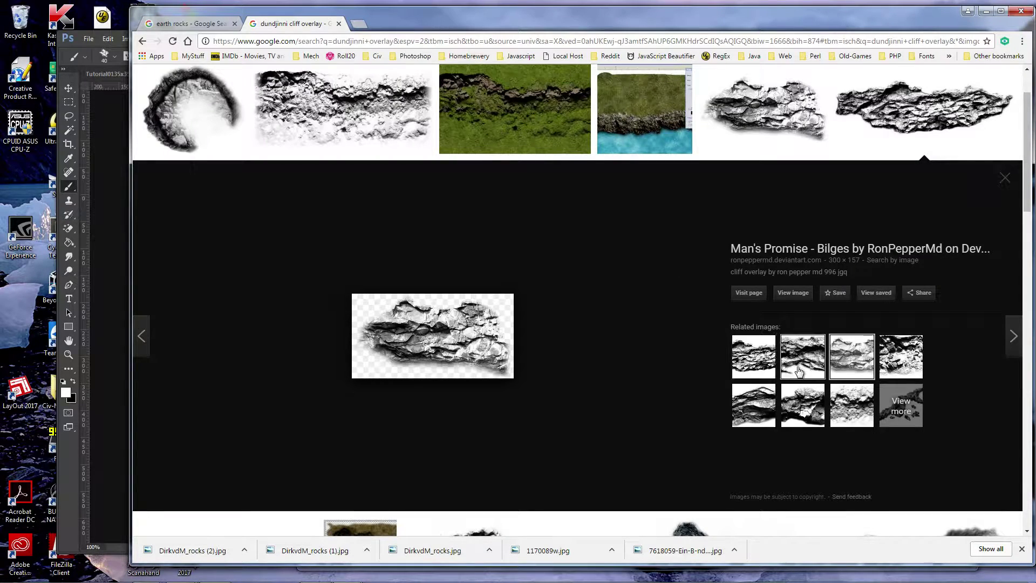
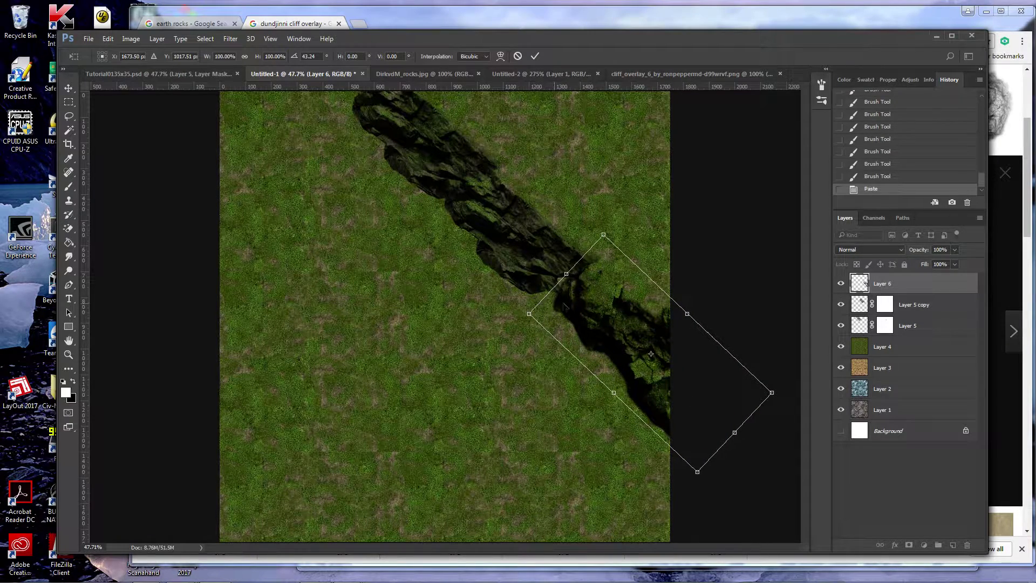
# - Move the pasted, rotated Layer 6 cliff against the lower right end of the existing cliff and apply the transform
pyautogui.moveTo(604, 315)
pyautogui.mouseDown()
pyautogui.moveTo(573, 309)
pyautogui.moveTo(591, 307)
pyautogui.mouseUp()
pyautogui.press('Return')
pyautogui.press('b')
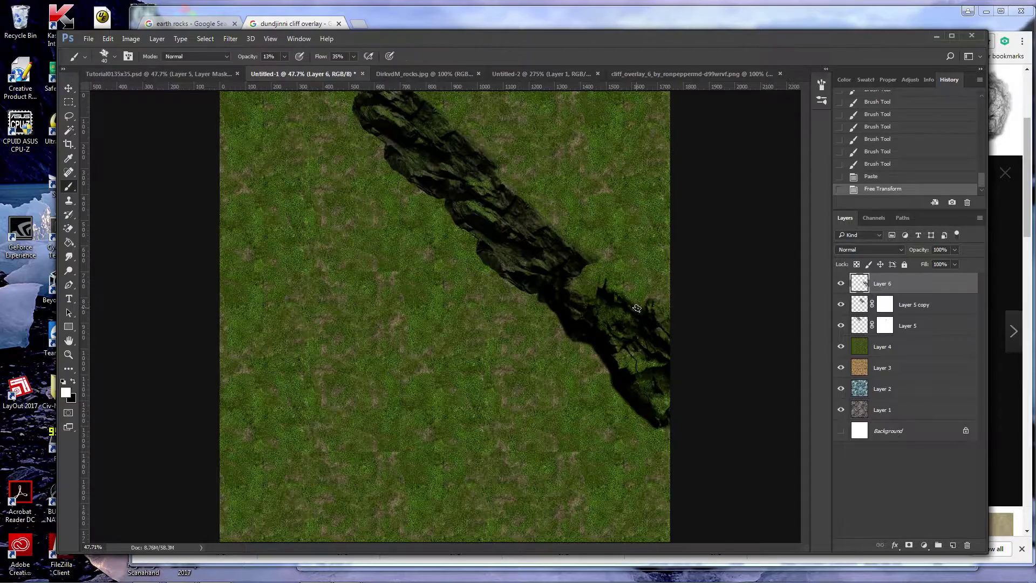
# - Brush black on the Layer 5 copy mask over the cliff's lower right end to blend it into the Layer 6 cliff
pyautogui.click(884, 310)
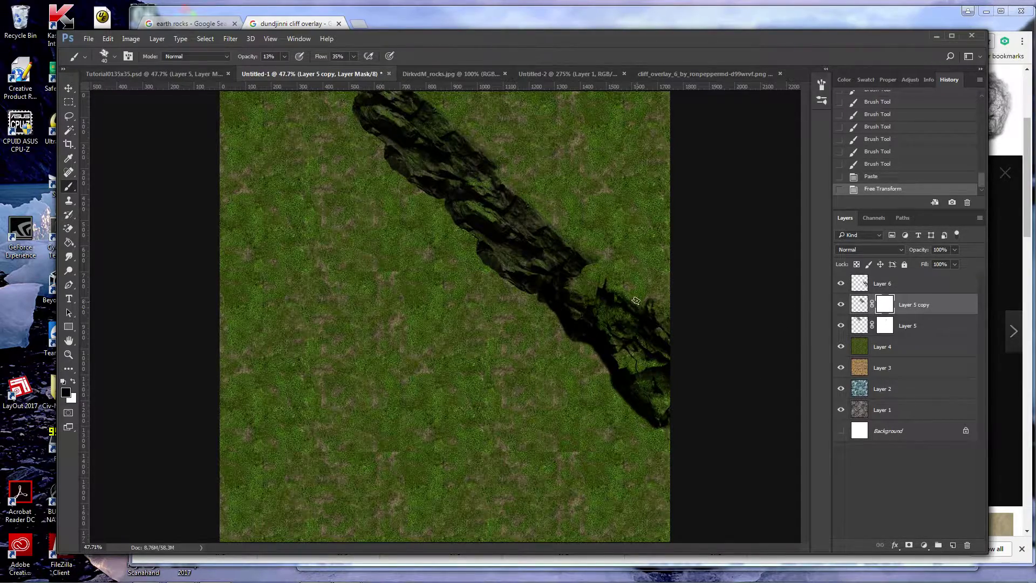
pyautogui.press('z')
pyautogui.moveTo(577, 276)
pyautogui.mouseDown()
pyautogui.moveTo(634, 271)
pyautogui.moveTo(613, 259)
pyautogui.moveTo(616, 196)
pyautogui.mouseUp()
pyautogui.press('b')
pyautogui.click(612, 245)
pyautogui.click(610, 227)
pyautogui.click(621, 205)
pyautogui.click(639, 216)
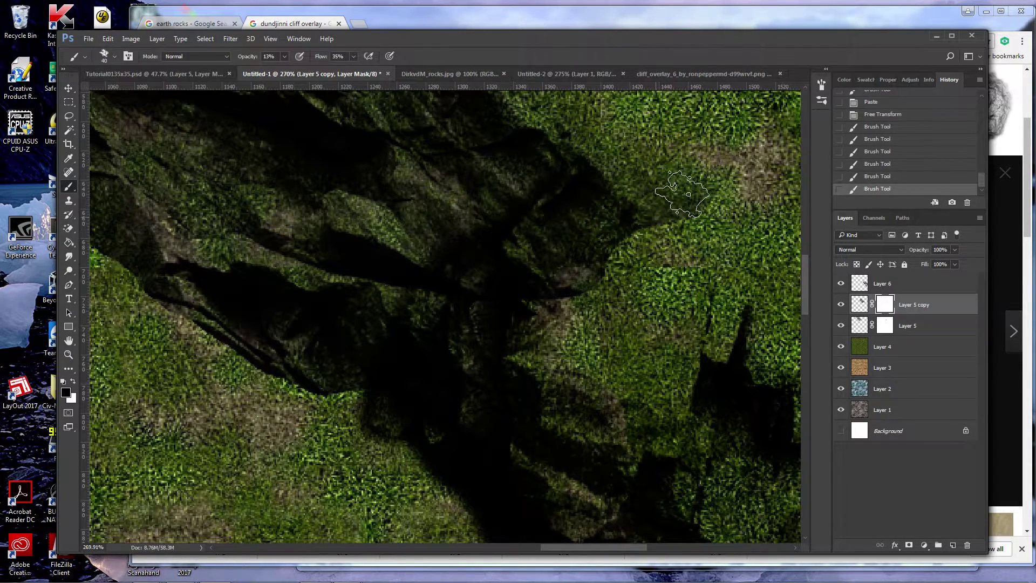
pyautogui.click(653, 216)
pyautogui.click(670, 205)
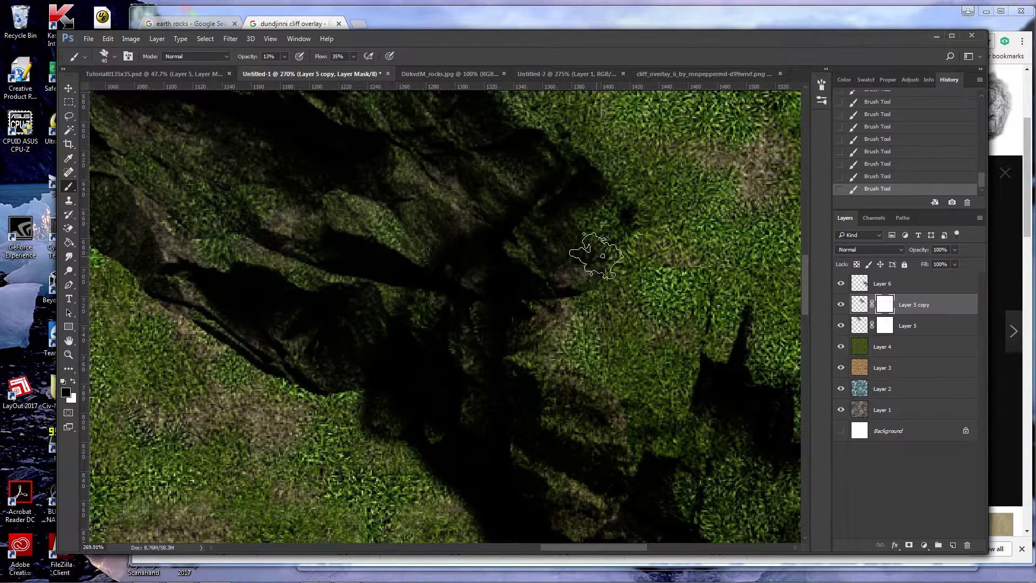
pyautogui.moveTo(563, 295)
pyautogui.mouseDown()
pyautogui.moveTo(558, 268)
pyautogui.moveTo(580, 277)
pyautogui.moveTo(606, 264)
pyautogui.mouseUp()
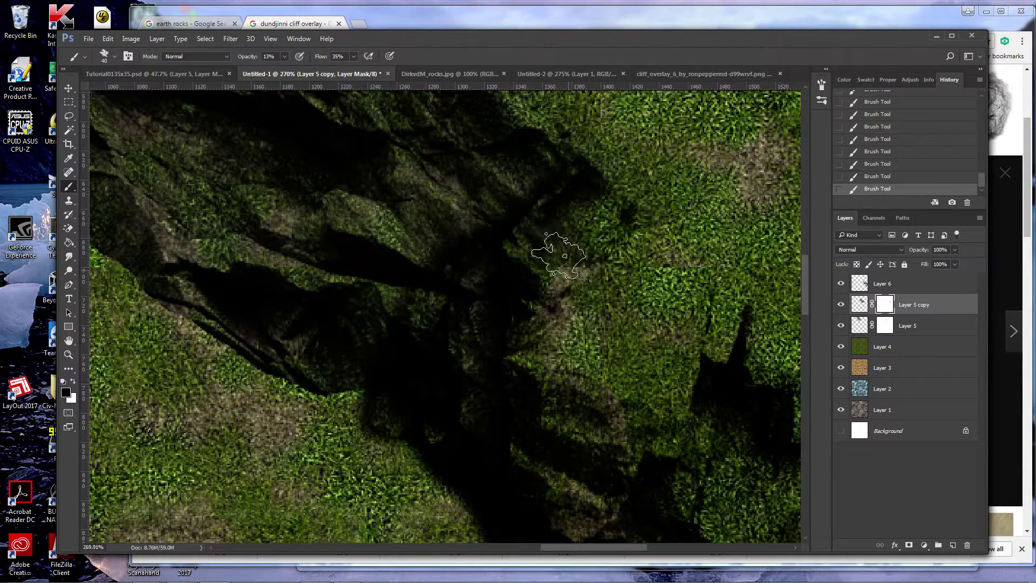
pyautogui.hscroll(-3, 569, 258)
pyautogui.hotkey('ctrl', '0')
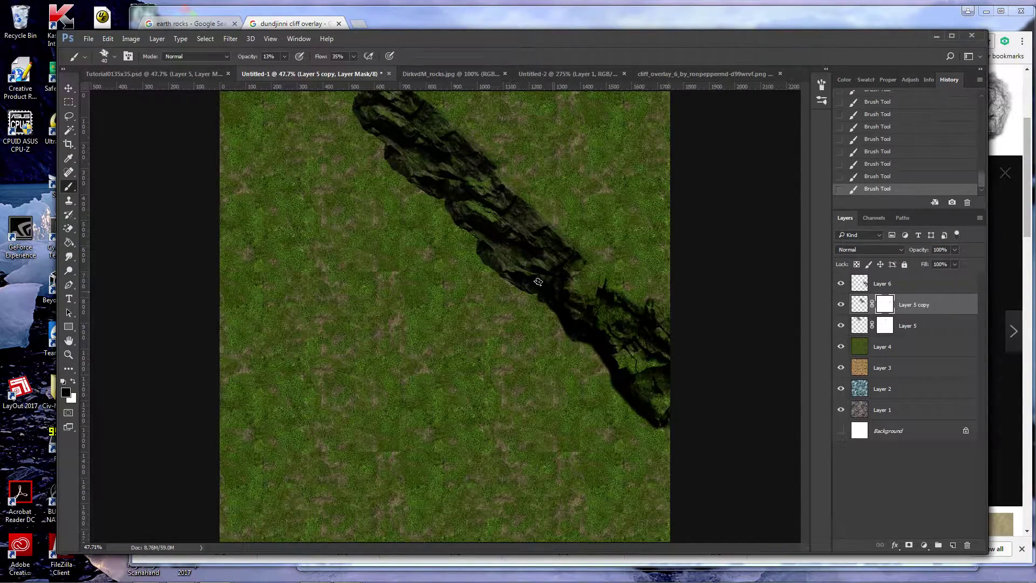
# - Merge Layer 6, Layer 5 copy and Layer 5 into a single cliff layer
pyautogui.click(890, 286)
pyautogui.keyDown('shift'); pyautogui.click(913, 326); pyautogui.keyUp('shift')
pyautogui.hotkey('ctrl', 'e')
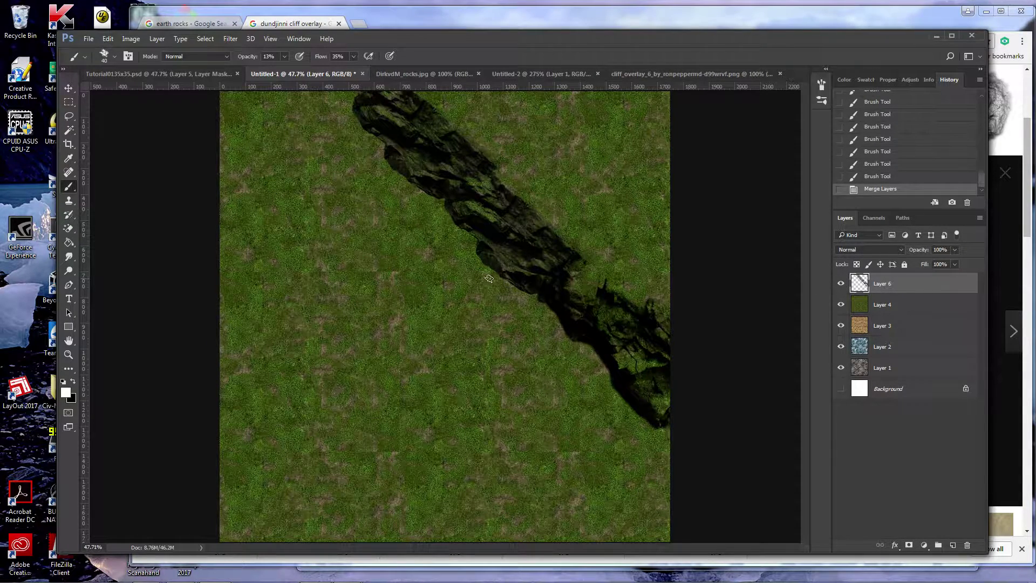
# - Scale the merged cliff to 106.65% width and 104.54% height and position it diagonally from the map's upper edge to its right edge
pyautogui.press('v')
pyautogui.moveTo(502, 249); pyautogui.dragTo(526, 265)
pyautogui.hotkey('ctrl', 't')
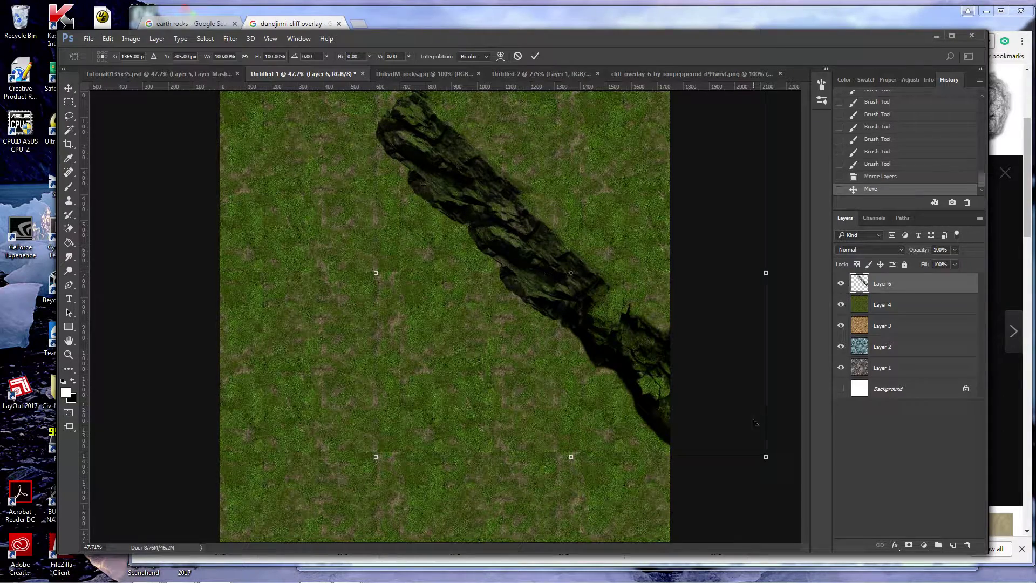
pyautogui.moveTo(766, 458); pyautogui.dragTo(799, 480)
pyautogui.moveTo(377, 481); pyautogui.dragTo(382, 474)
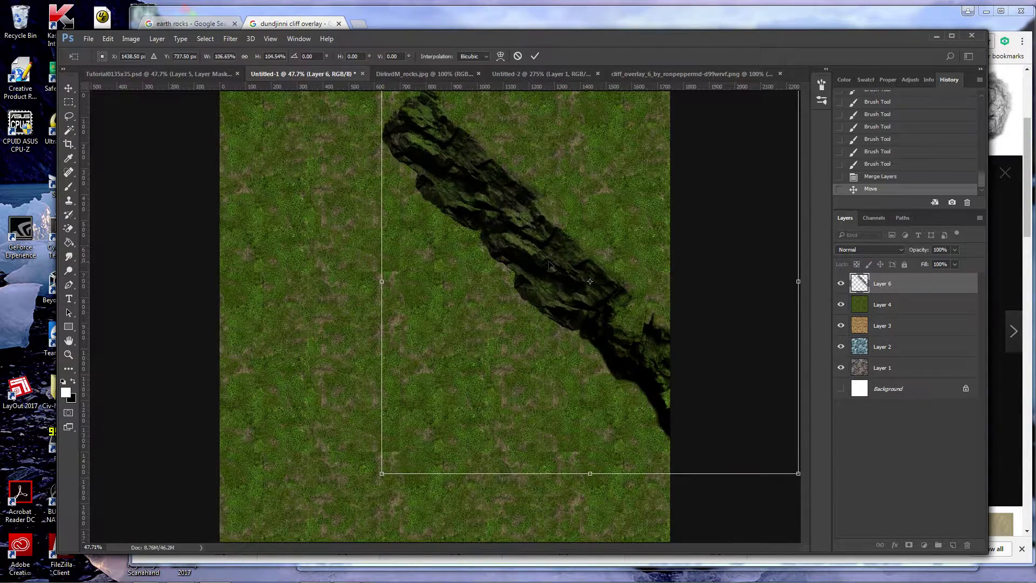
pyautogui.moveTo(550, 264); pyautogui.dragTo(515, 235)
pyautogui.press('Return')
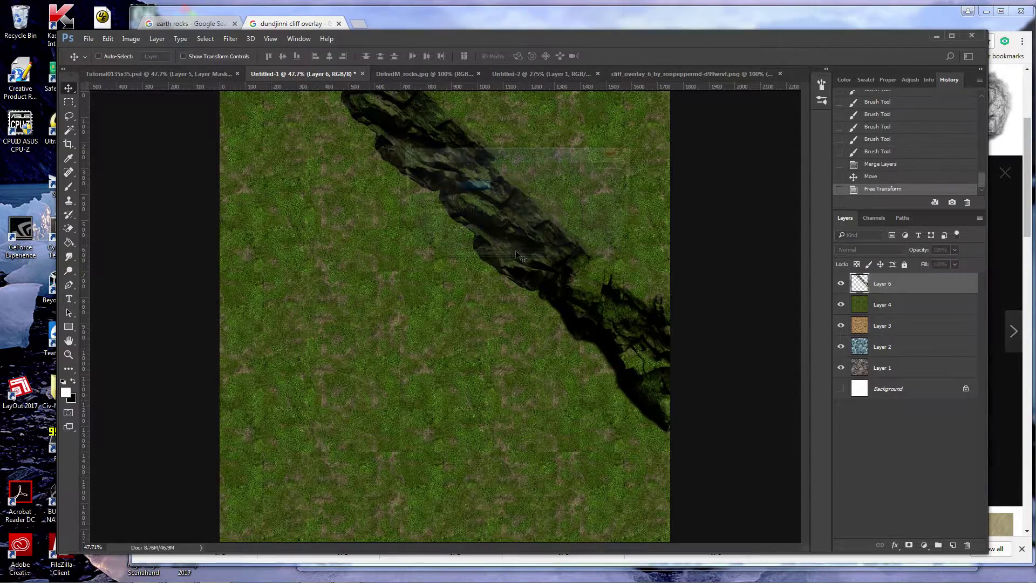
pyautogui.press('Return')
# - Duplicate the merged cliff, turn the copy end for end, and place it parallel to the original, starting at the map's left edge
pyautogui.moveTo(542, 246); pyautogui.dragTo(369, 358)
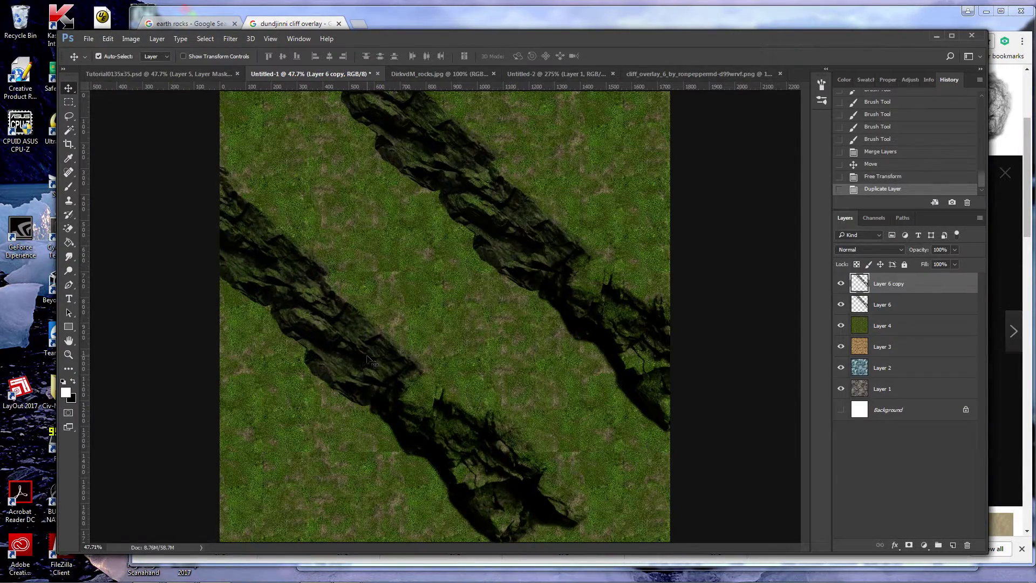
pyautogui.hotkey('ctrl', 't')
pyautogui.moveTo(608, 145); pyautogui.dragTo(240, 488)
pyautogui.moveTo(464, 426); pyautogui.dragTo(362, 320)
pyautogui.press('Return')
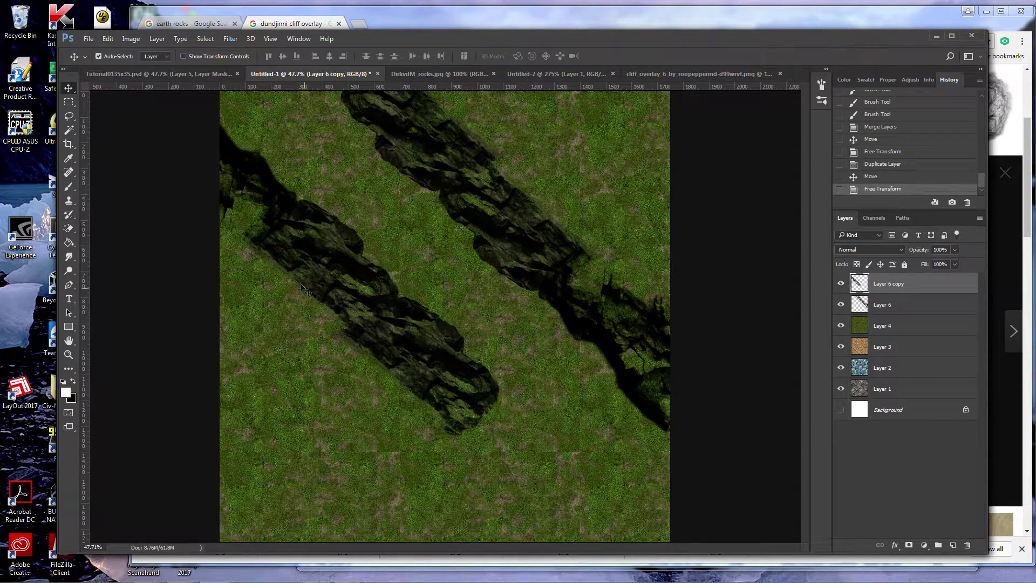
# - Open cliff-overlay01.png from the Overlays folder and copy the whole image into the Untitled-1 map as a new layer
pyautogui.click(93, 39)
pyautogui.click(102, 63)
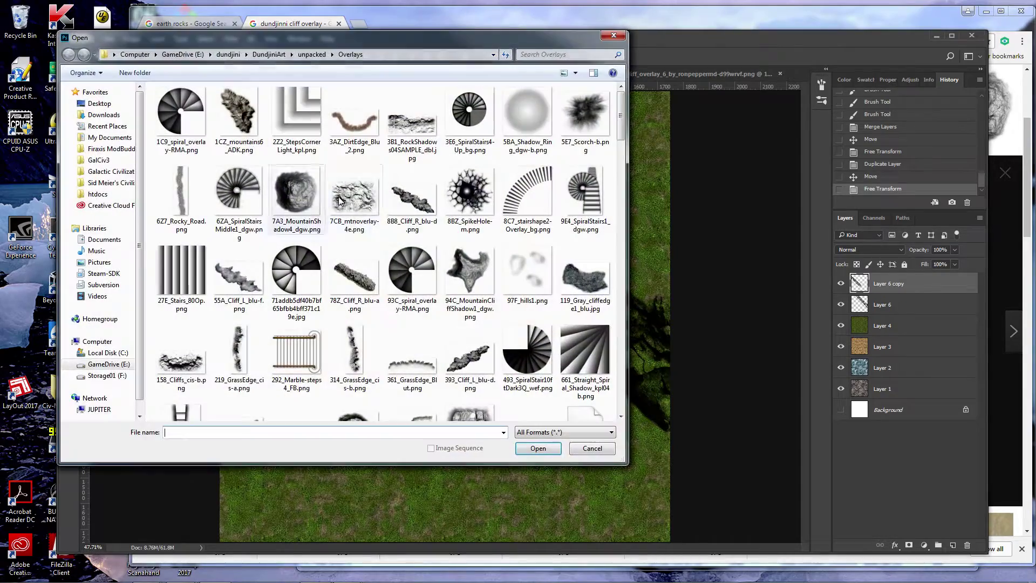
pyautogui.click(417, 273)
pyautogui.scroll(-5, 417, 273)
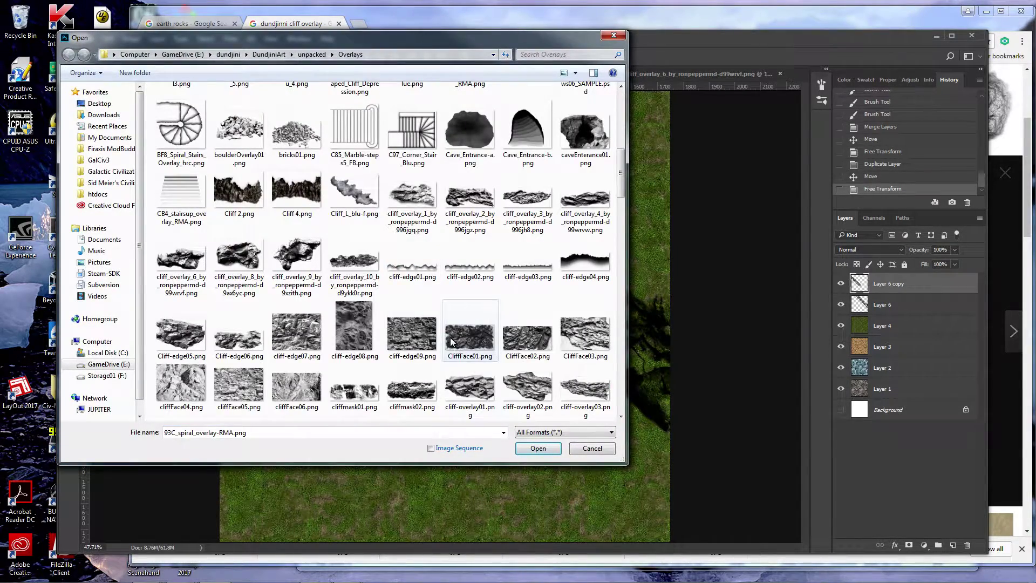
pyautogui.doubleClick(470, 389)
pyautogui.hotkey('ctrl', 'a')
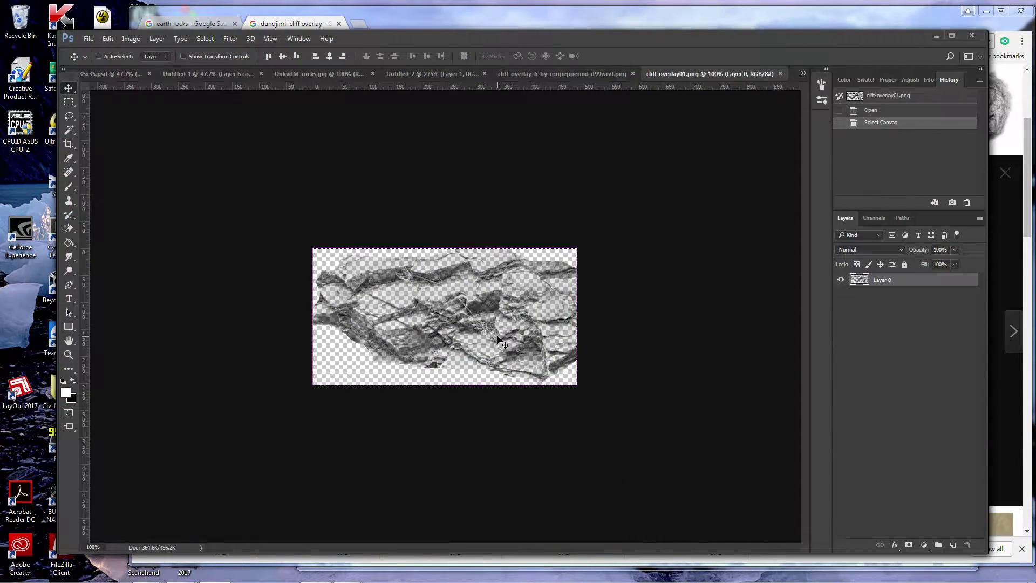
pyautogui.moveTo(502, 343); pyautogui.dragTo(411, 297)
# - Rotate the pasted cliff to about -139.5°, reduce its height, and place it as an extension of the left cliff line's lower end
pyautogui.hotkey('ctrl', 't')
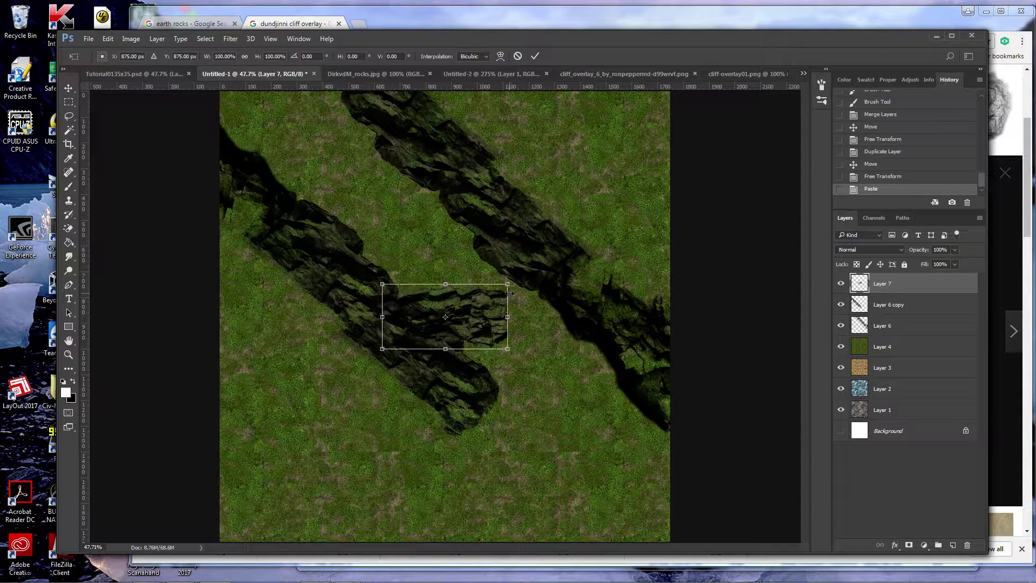
pyautogui.moveTo(514, 281); pyautogui.dragTo(369, 308)
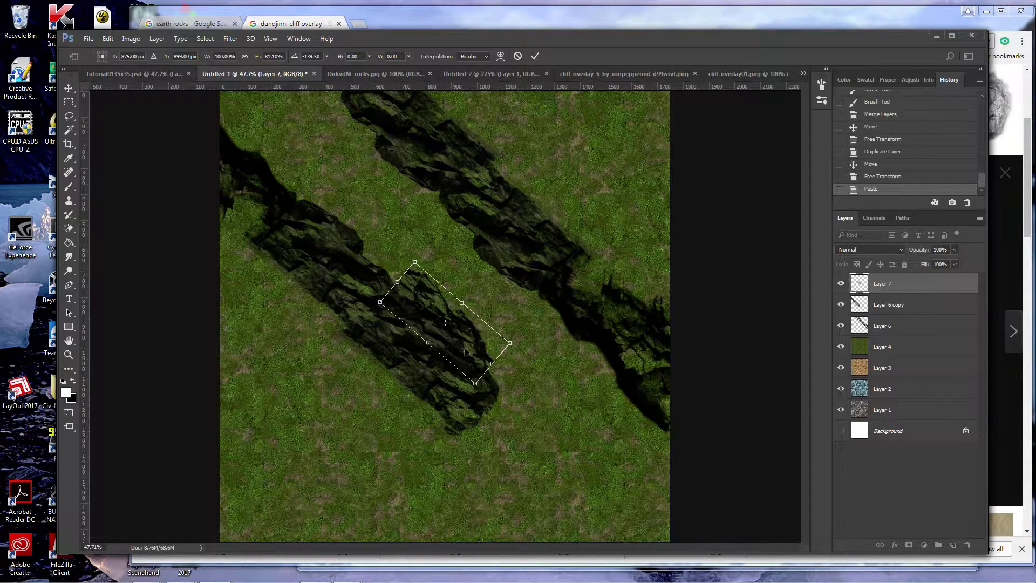
pyautogui.moveTo(475, 363); pyautogui.dragTo(548, 510)
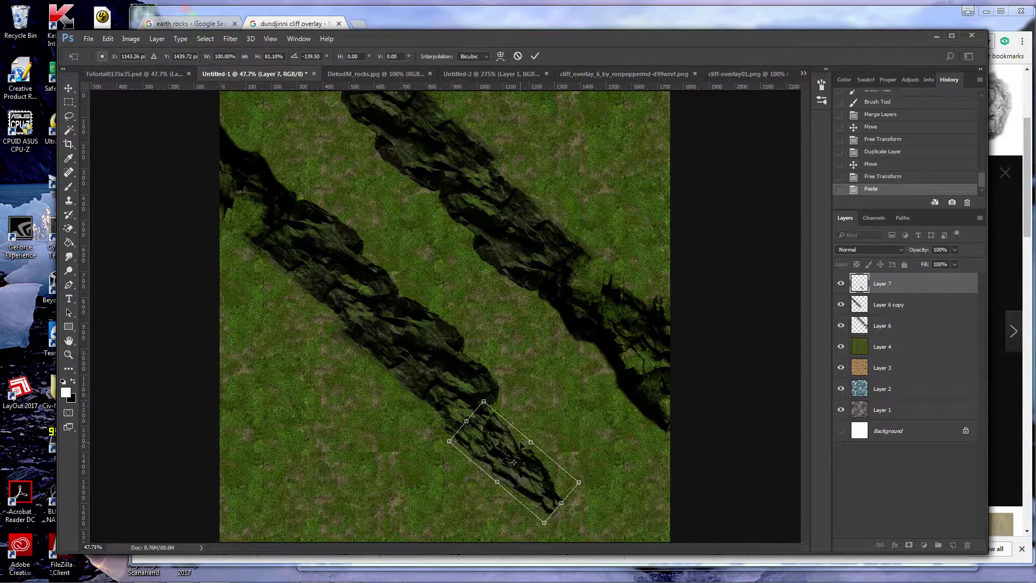
pyautogui.moveTo(531, 440)
pyautogui.mouseDown()
pyautogui.moveTo(547, 417)
pyautogui.moveTo(542, 446)
pyautogui.mouseUp()
pyautogui.press('Return')
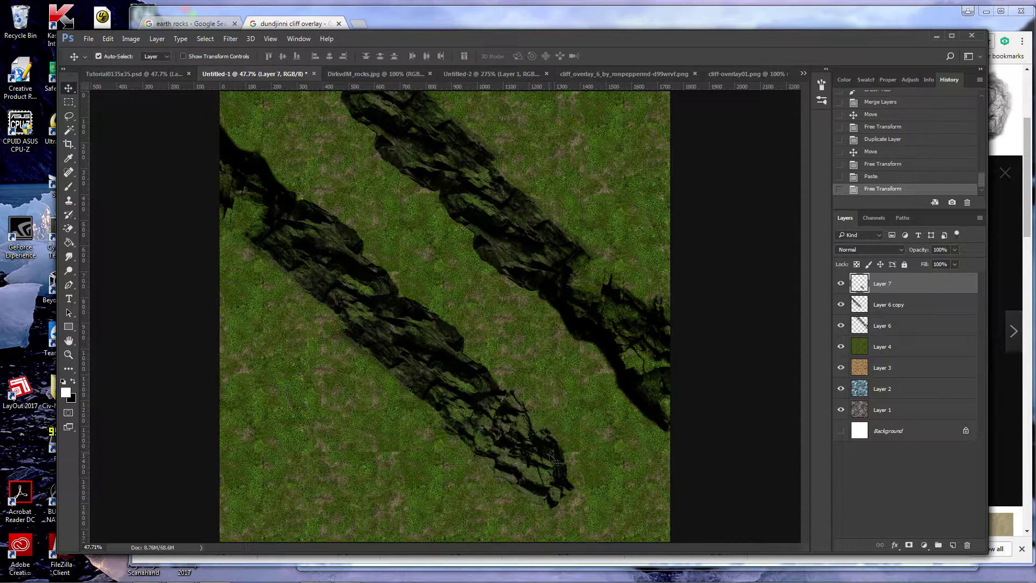
# - Open cliff-overlay02.png from the Overlays folder and paste the whole image into the Untitled-1 map
pyautogui.click(88, 39)
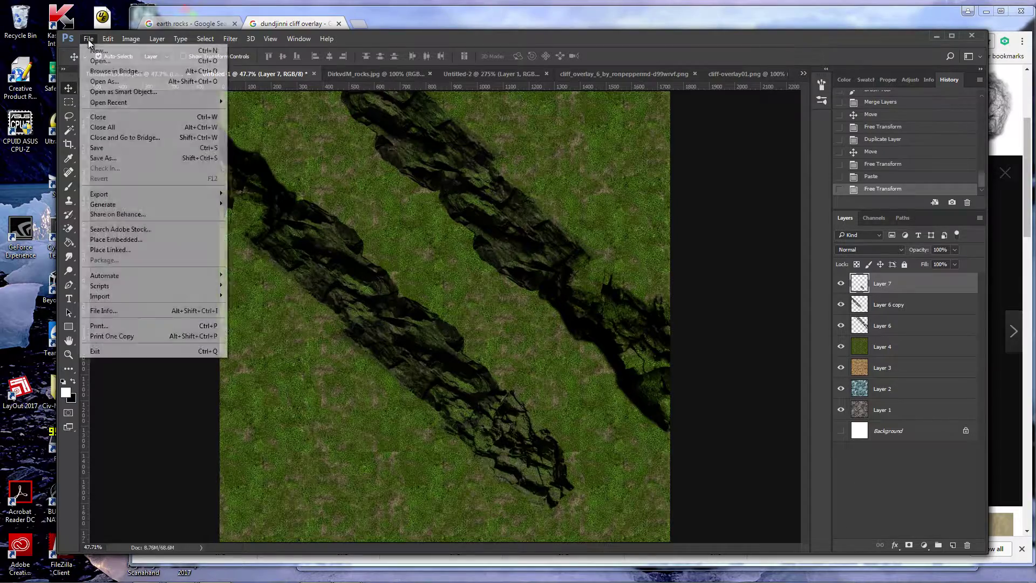
pyautogui.click(103, 63)
pyautogui.click(429, 300)
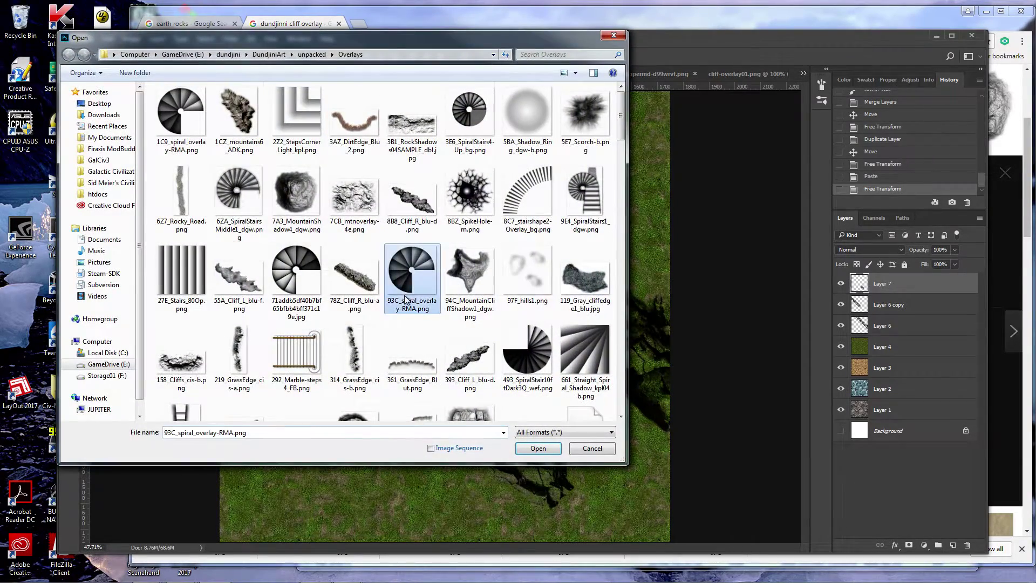
pyautogui.scroll(-10, 410, 300)
pyautogui.scroll(-4, 500, 393)
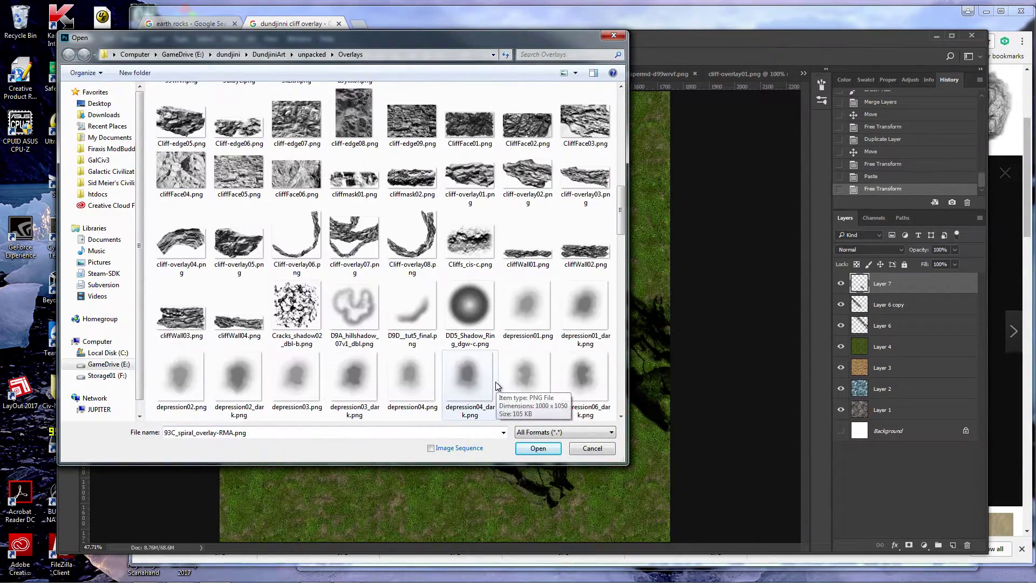
pyautogui.doubleClick(535, 186)
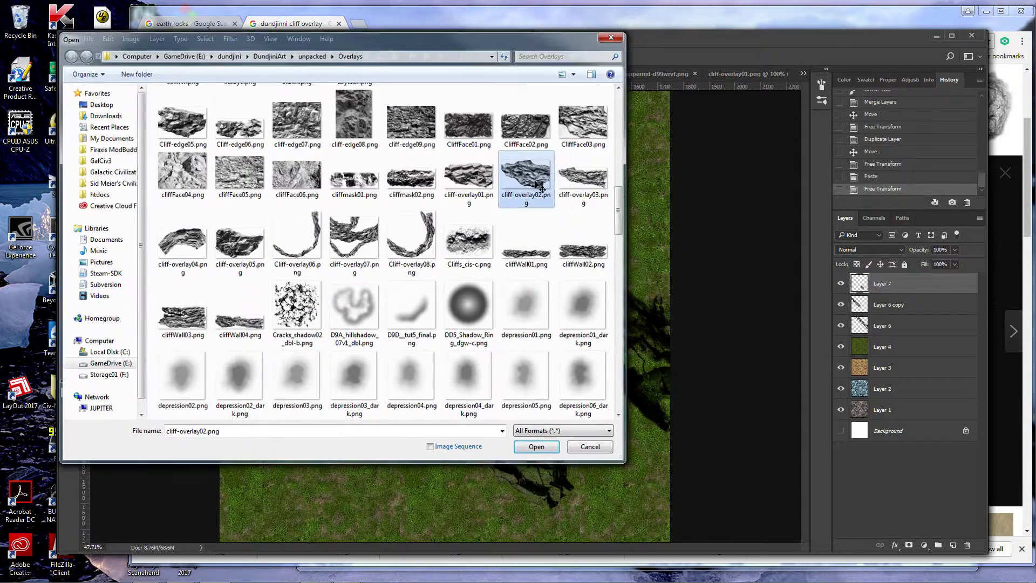
pyautogui.hotkey('ctrl', 'a')
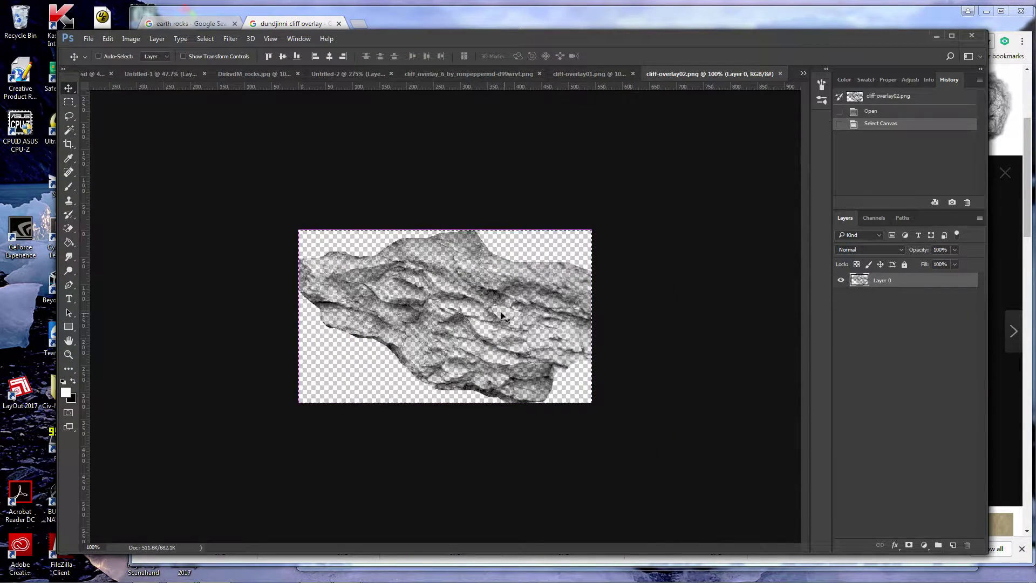
pyautogui.hotkey('ctrl', 'c')
pyautogui.click(160, 74)
pyautogui.hotkey('ctrl', 'v')
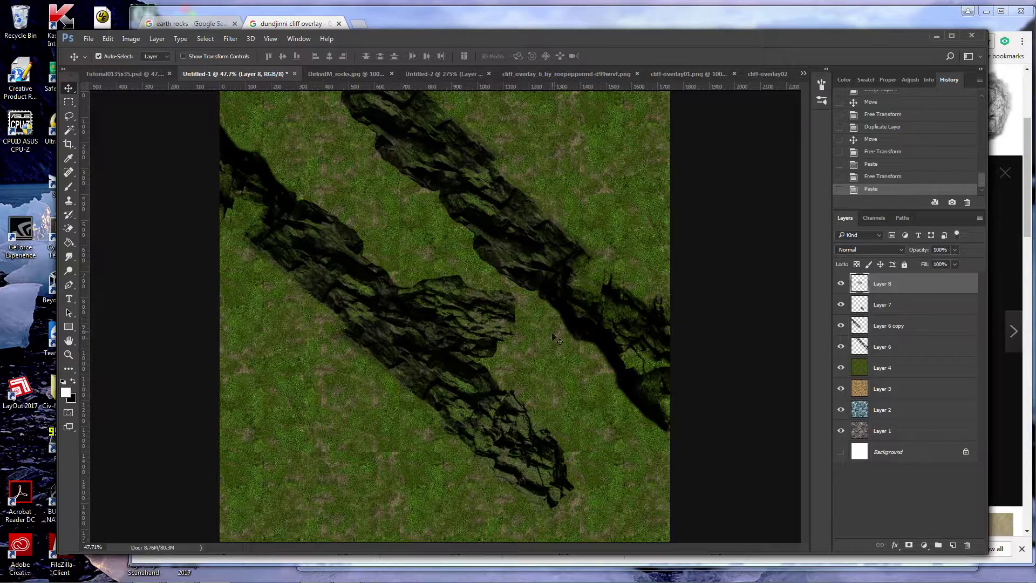
# - Rotate the new cliff piece to -139.92° at 94.96% height and place it to carry the left cliff line to the map's lower edge
pyautogui.hotkey('ctrl', 't')
pyautogui.moveTo(537, 351); pyautogui.dragTo(415, 222)
pyautogui.moveTo(427, 290); pyautogui.dragTo(583, 505)
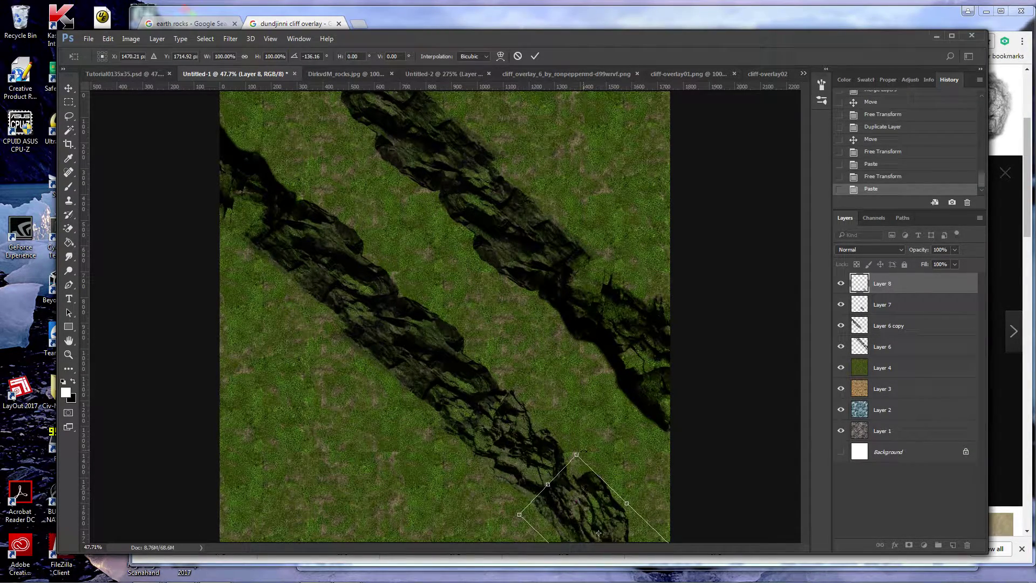
pyautogui.moveTo(582, 450); pyautogui.dragTo(576, 440)
pyautogui.moveTo(580, 506)
pyautogui.mouseDown()
pyautogui.moveTo(580, 495)
pyautogui.moveTo(582, 512)
pyautogui.moveTo(627, 510)
pyautogui.moveTo(596, 511)
pyautogui.mouseUp()
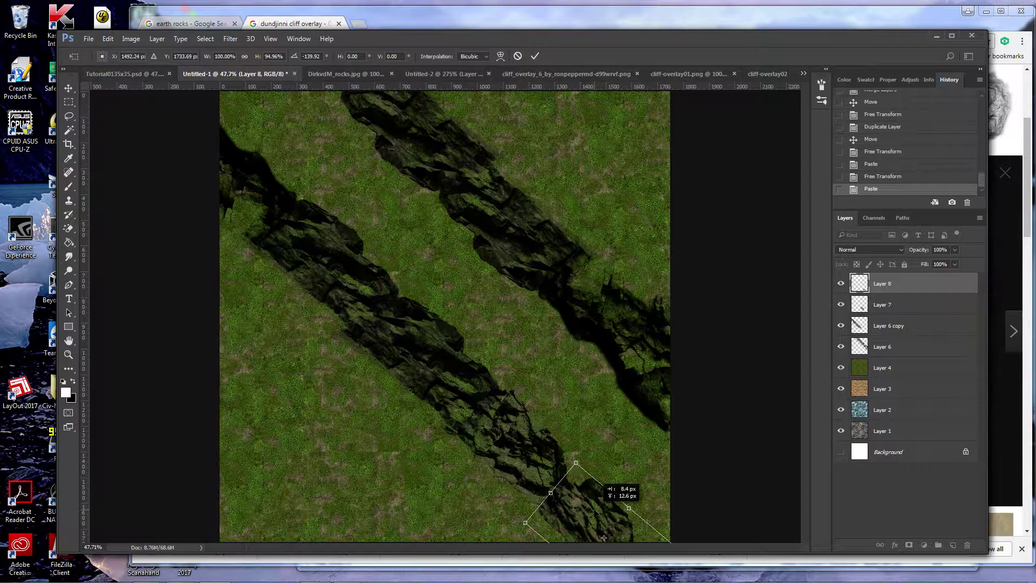
pyautogui.press('Return')
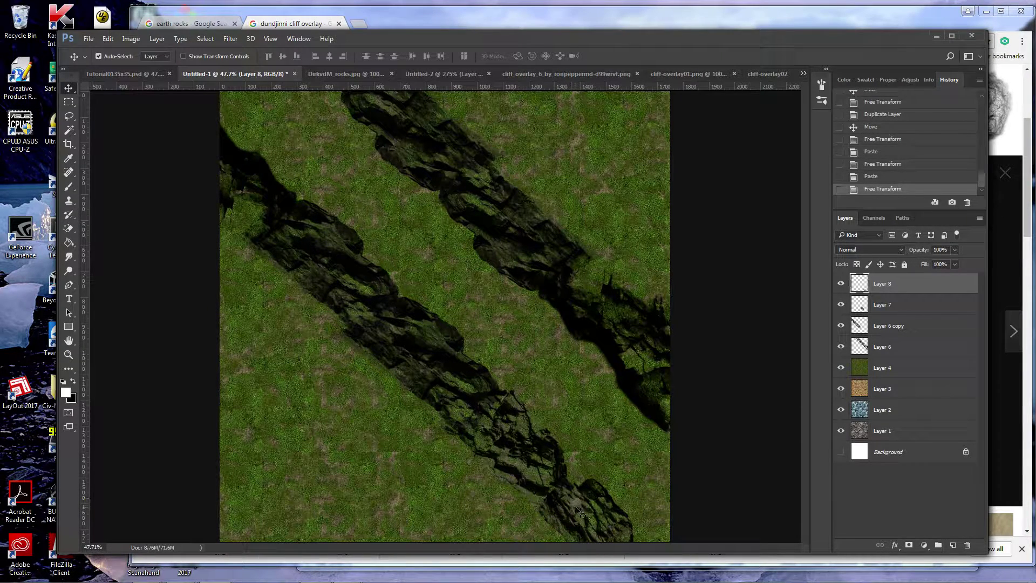
# - Add a mask to Layer 7 and brush black over its upper end to blend it into the Layer 6 copy cliff
pyautogui.press('z')
pyautogui.moveTo(496, 423); pyautogui.dragTo(516, 357)
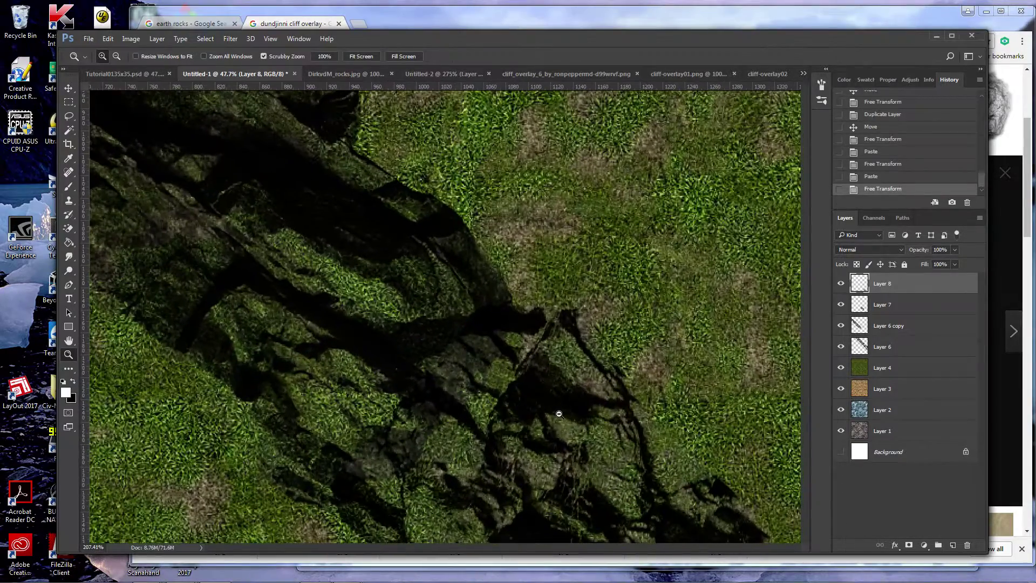
pyautogui.click(894, 306)
pyautogui.click(909, 545)
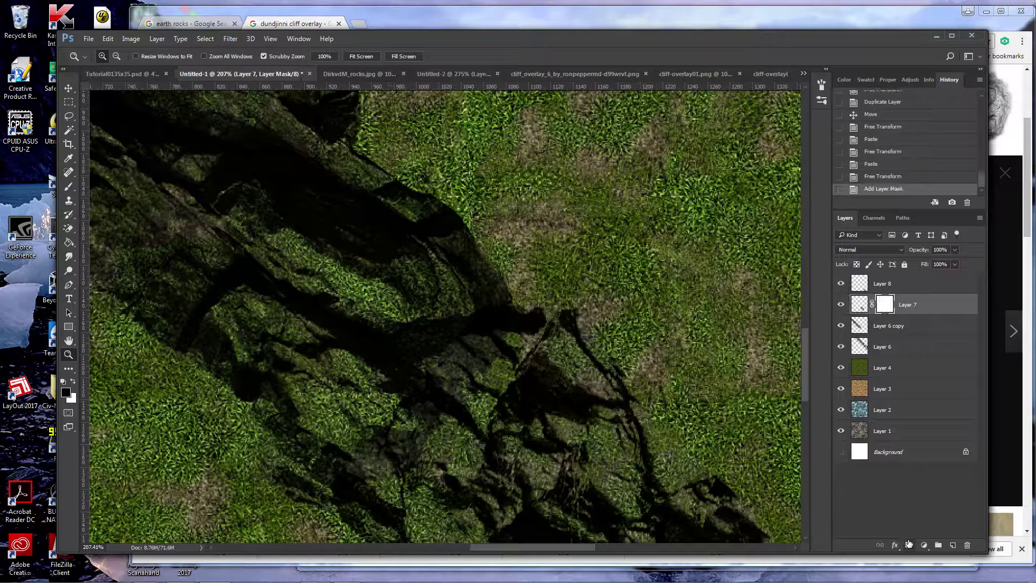
pyautogui.press('b')
pyautogui.press('d')
pyautogui.moveTo(557, 350)
pyautogui.mouseDown()
pyautogui.moveTo(528, 351)
pyautogui.moveTo(540, 355)
pyautogui.mouseUp()
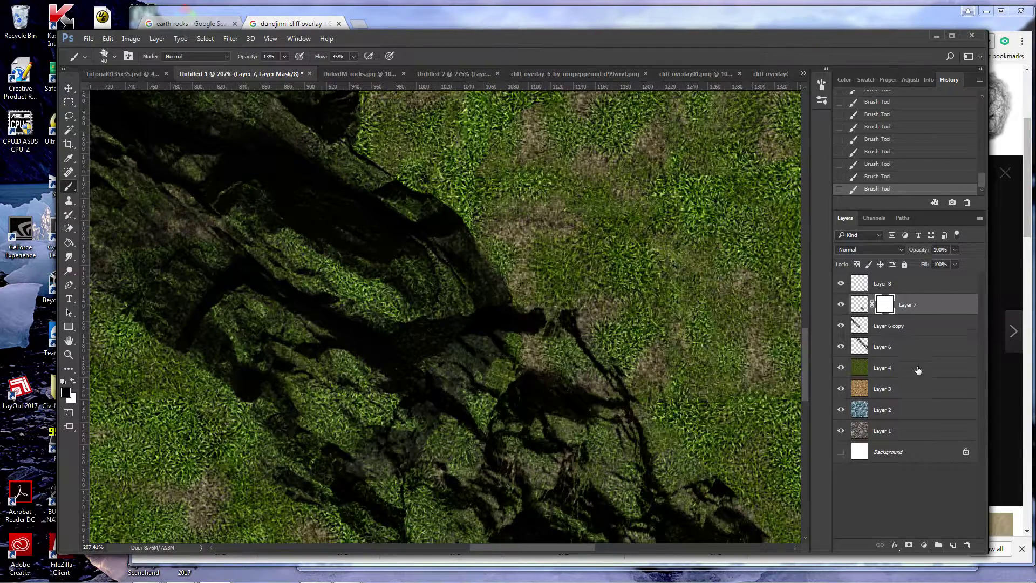
# - Add a mask to Layer 6 copy and brush black over its lower end where it overlaps the Layer 7 cliff
pyautogui.click(889, 326)
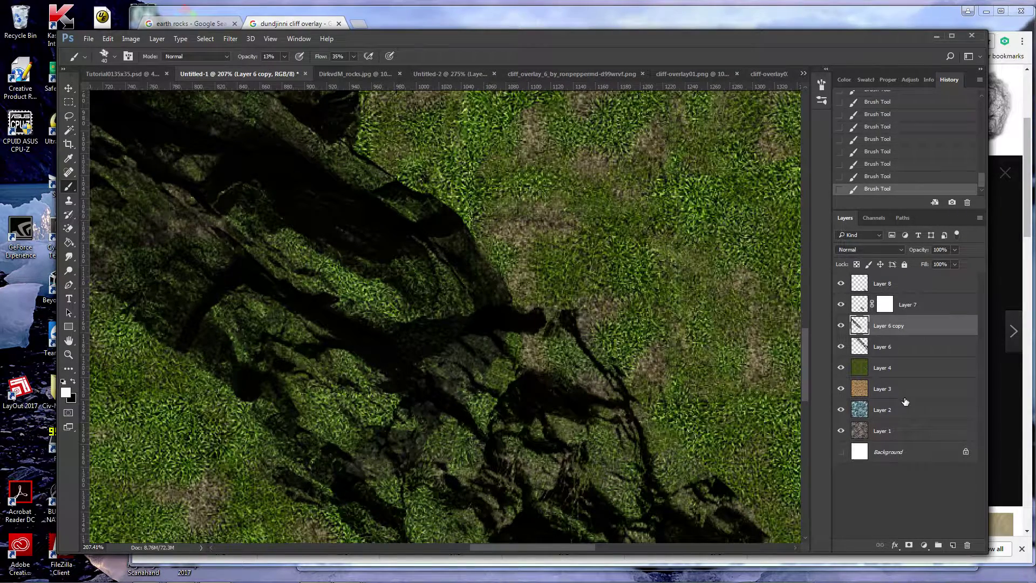
pyautogui.click(910, 545)
pyautogui.press('x')
pyautogui.moveTo(479, 347)
pyautogui.mouseDown()
pyautogui.moveTo(484, 372)
pyautogui.moveTo(474, 345)
pyautogui.moveTo(488, 360)
pyautogui.mouseUp()
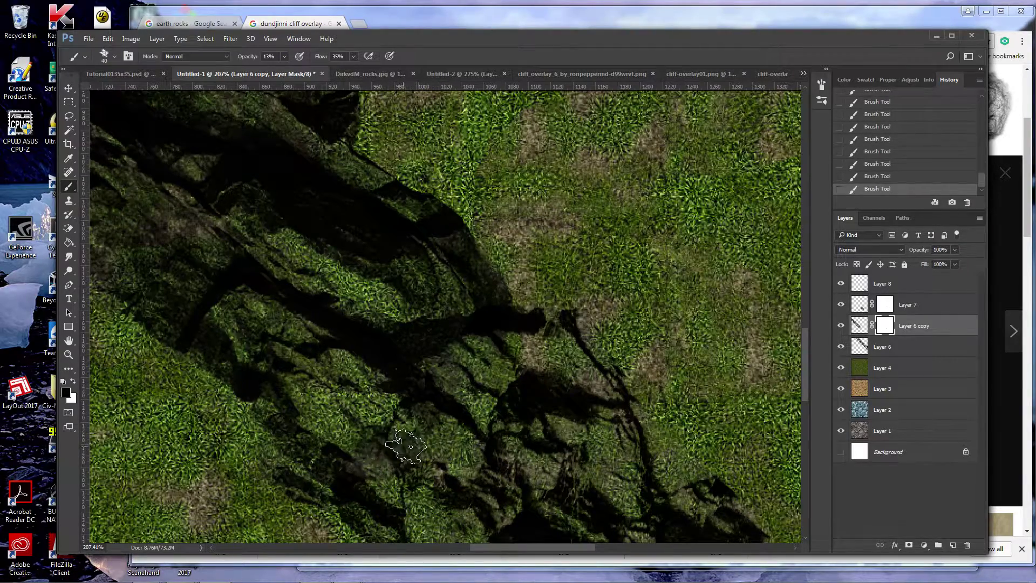
# - Add a mask to Layer 8 and brush black over its upper end to blend it into the Layer 7 cliff
pyautogui.hotkey('ctrl', '0')
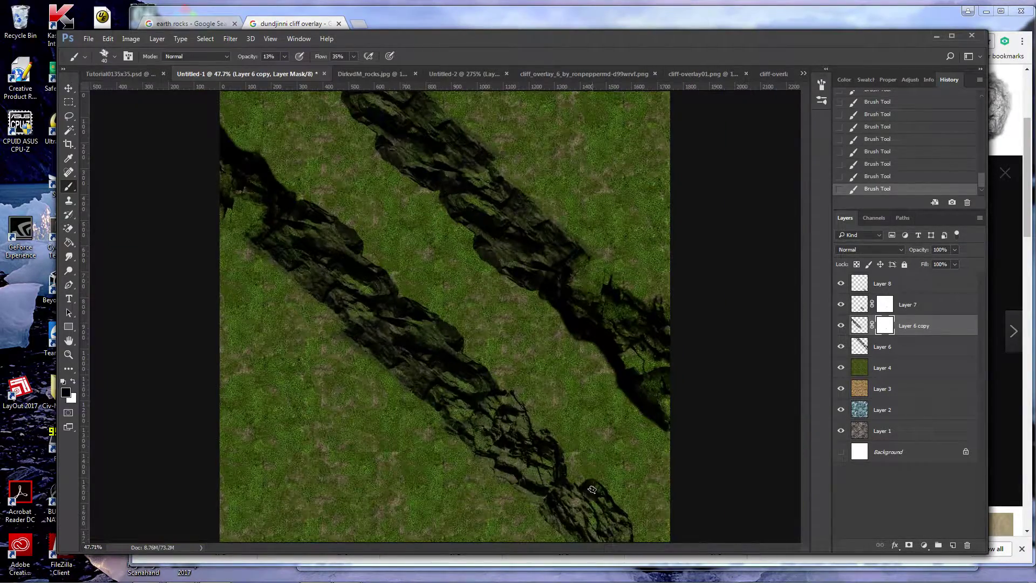
pyautogui.moveTo(553, 492); pyautogui.dragTo(621, 453)
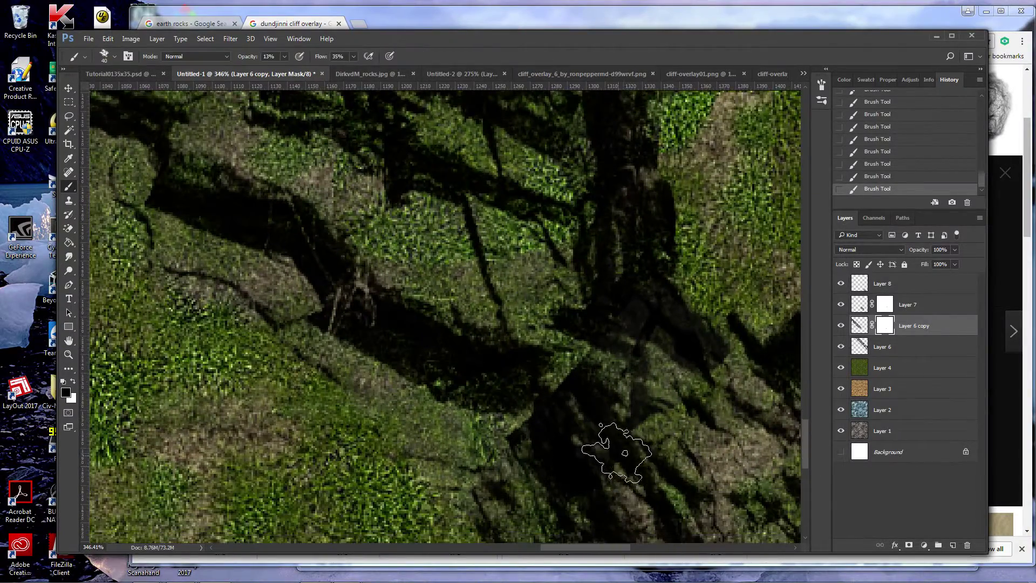
pyautogui.scroll(-2, 617, 452)
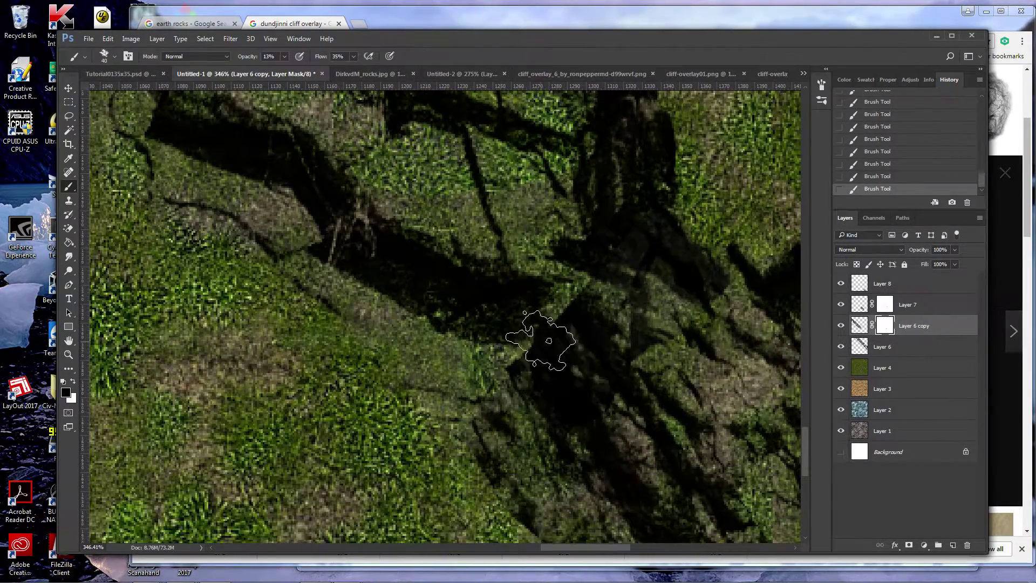
pyautogui.click(898, 284)
pyautogui.click(911, 547)
pyautogui.press('x')
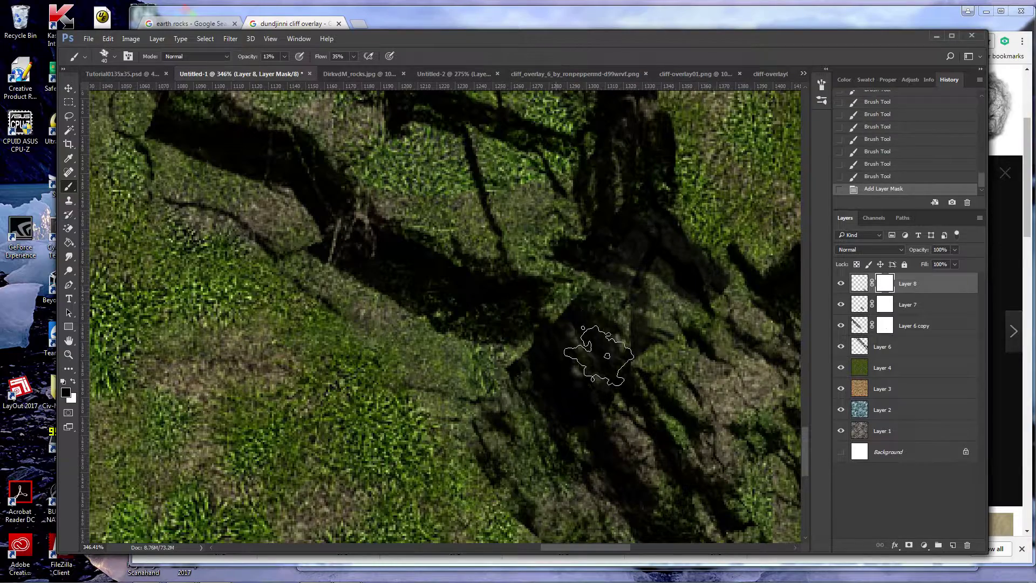
pyautogui.moveTo(567, 281)
pyautogui.mouseDown()
pyautogui.moveTo(594, 352)
pyautogui.moveTo(587, 304)
pyautogui.moveTo(594, 319)
pyautogui.moveTo(630, 231)
pyautogui.moveTo(688, 239)
pyautogui.moveTo(652, 231)
pyautogui.moveTo(694, 282)
pyautogui.moveTo(710, 283)
pyautogui.moveTo(687, 259)
pyautogui.moveTo(701, 273)
pyautogui.moveTo(714, 266)
pyautogui.mouseUp()
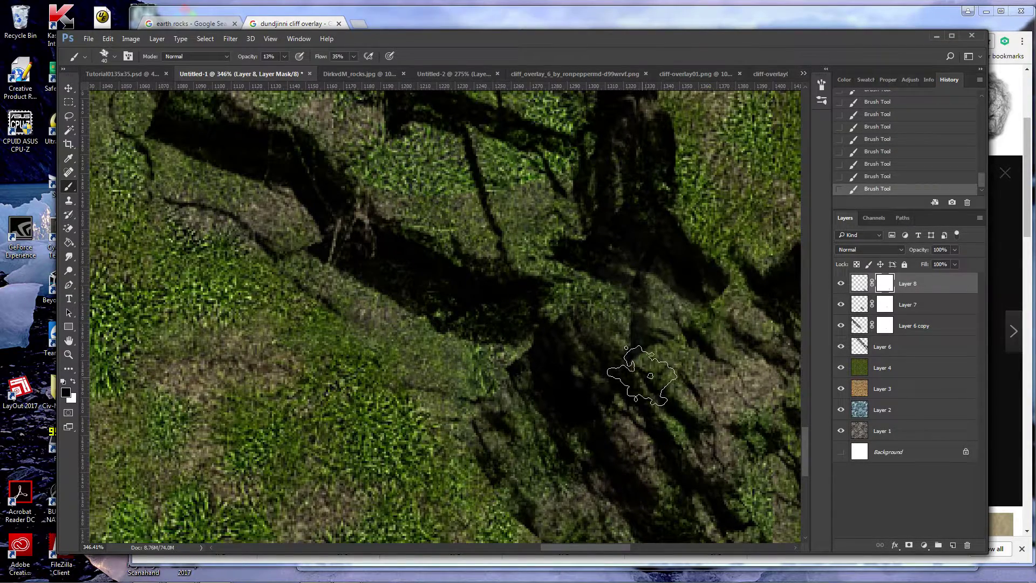
pyautogui.moveTo(531, 335)
pyautogui.mouseDown()
pyautogui.moveTo(556, 395)
pyautogui.moveTo(513, 365)
pyautogui.moveTo(495, 381)
pyautogui.moveTo(500, 397)
pyautogui.moveTo(609, 445)
pyautogui.moveTo(513, 393)
pyautogui.moveTo(492, 404)
pyautogui.moveTo(477, 392)
pyautogui.moveTo(491, 405)
pyautogui.moveTo(487, 483)
pyautogui.moveTo(455, 461)
pyautogui.mouseUp()
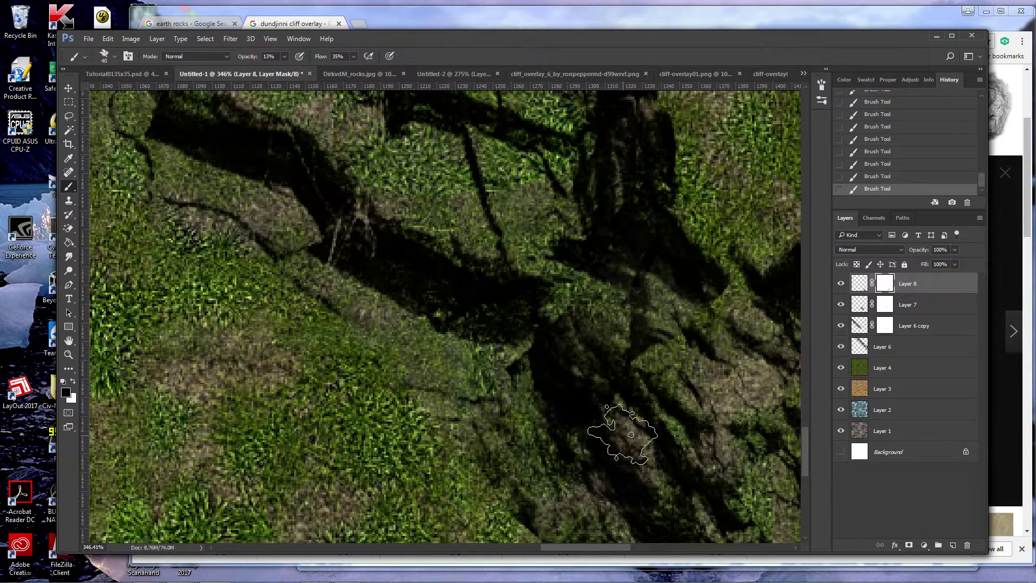
# - Brush black on the Layer 7 mask around its lower end to soften the joint with the Layer 8 cliff
pyautogui.click(889, 307)
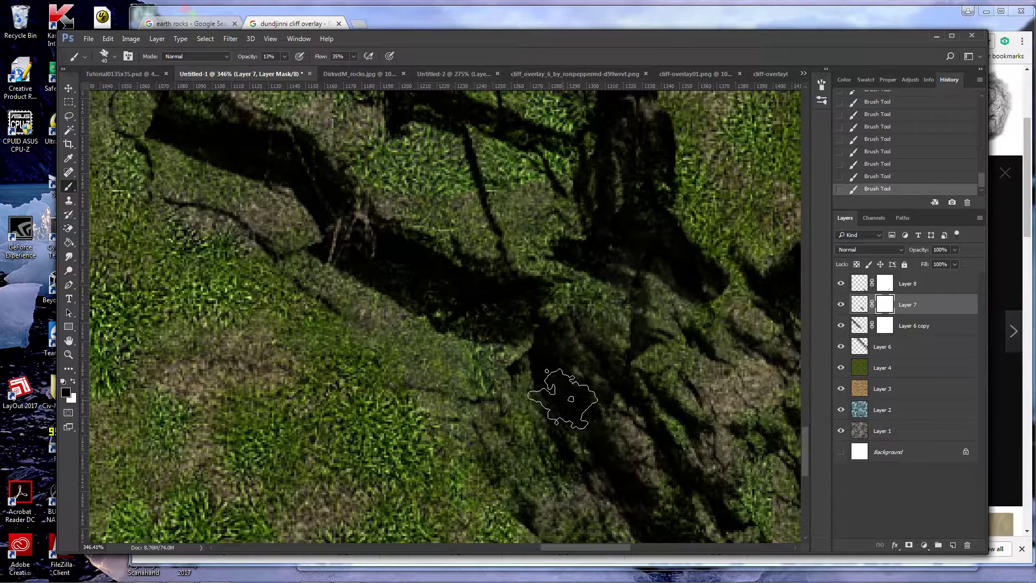
pyautogui.moveTo(563, 398)
pyautogui.mouseDown()
pyautogui.moveTo(589, 416)
pyautogui.moveTo(574, 398)
pyautogui.moveTo(590, 428)
pyautogui.moveTo(584, 400)
pyautogui.moveTo(591, 432)
pyautogui.moveTo(664, 359)
pyautogui.moveTo(704, 272)
pyautogui.moveTo(726, 302)
pyautogui.moveTo(733, 262)
pyautogui.moveTo(731, 291)
pyautogui.mouseUp()
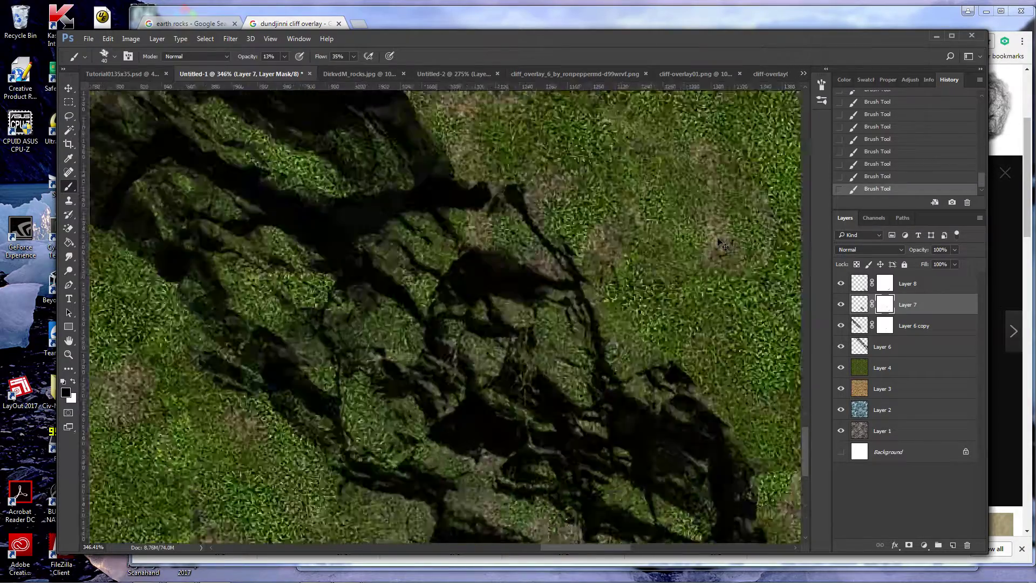
pyautogui.hotkey('ctrl', '0')
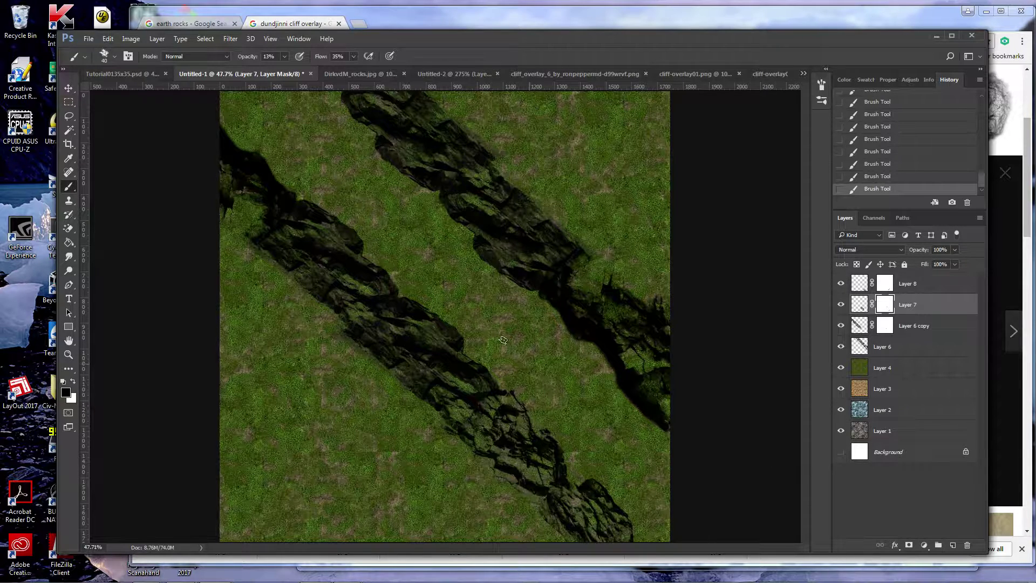
# - Merge Layer 8, Layer 7, Layer 6 copy and Layer 6 into one cliff layer and check it by toggling its visibility
pyautogui.click(908, 285)
pyautogui.keyDown('shift'); pyautogui.click(899, 348); pyautogui.keyUp('shift')
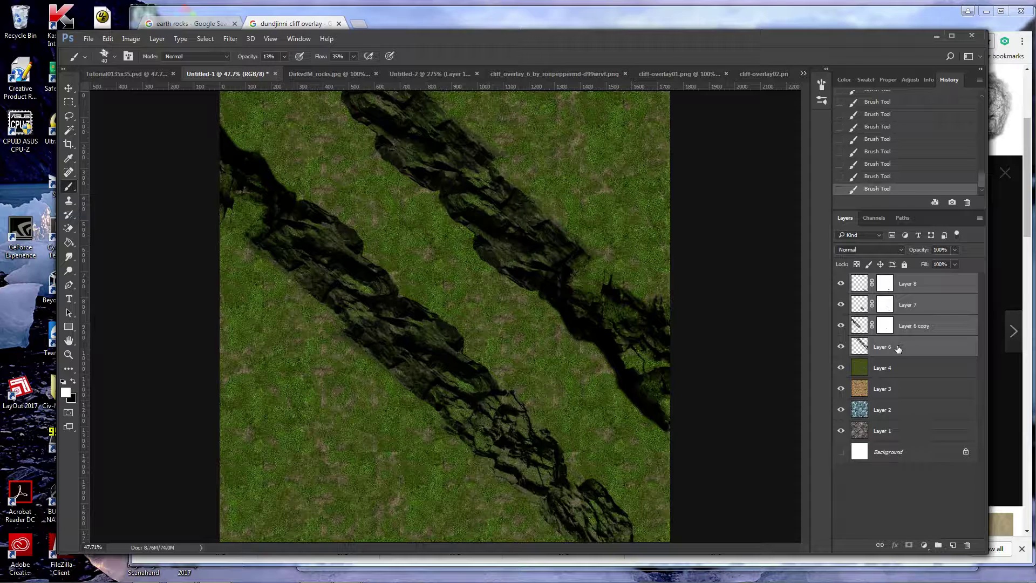
pyautogui.hotkey('ctrl', 'e')
pyautogui.click(842, 284)
pyautogui.click(841, 285)
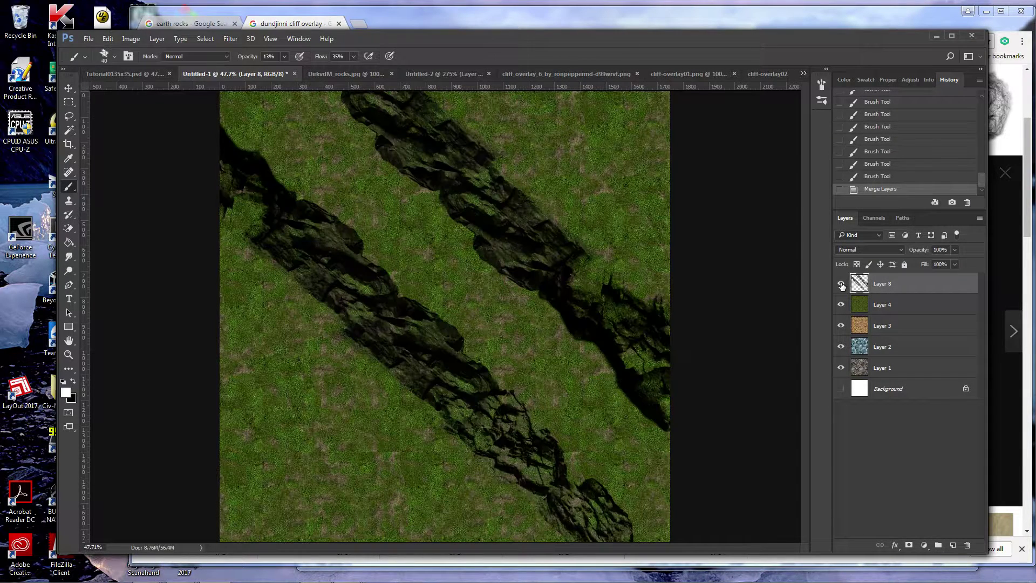
# - Add a mask to the Layer 4 grass and set the brush to size 250 with 82% opacity and 82% flow
pyautogui.click(861, 306)
pyautogui.click(909, 545)
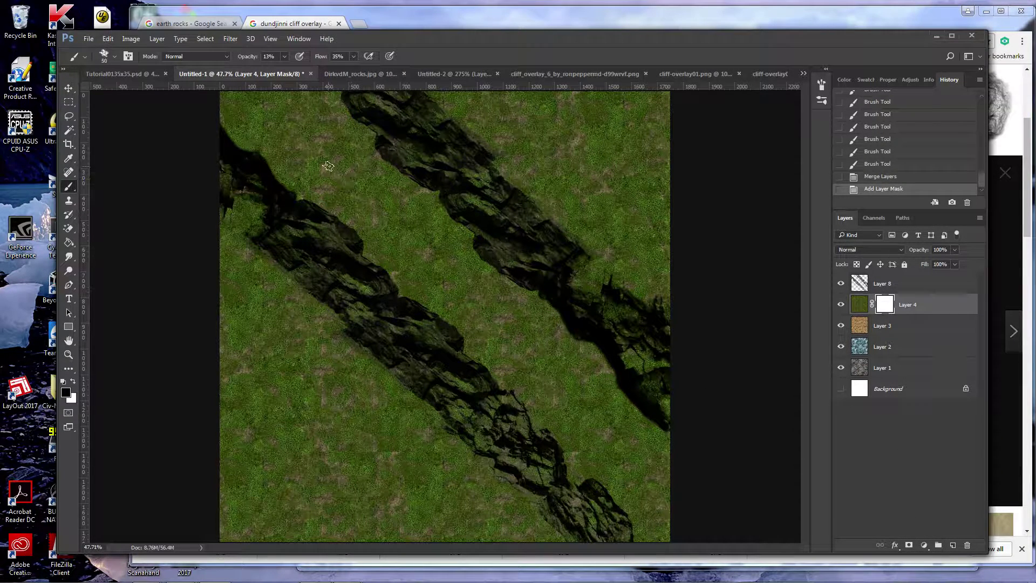
pyautogui.press(']')
pyautogui.press(']')
pyautogui.press(']')
pyautogui.click(353, 56)
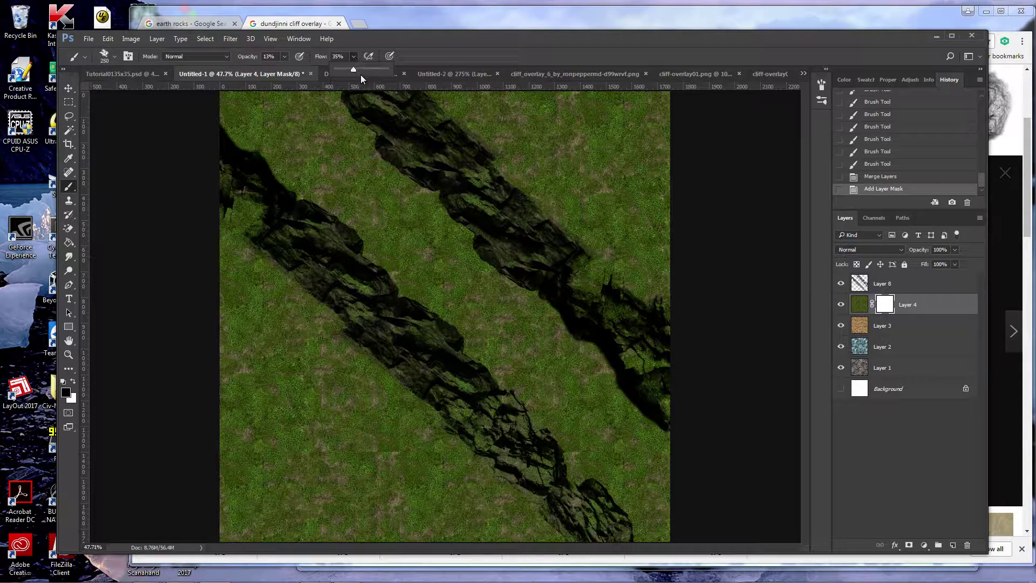
pyautogui.moveTo(352, 69); pyautogui.dragTo(377, 70)
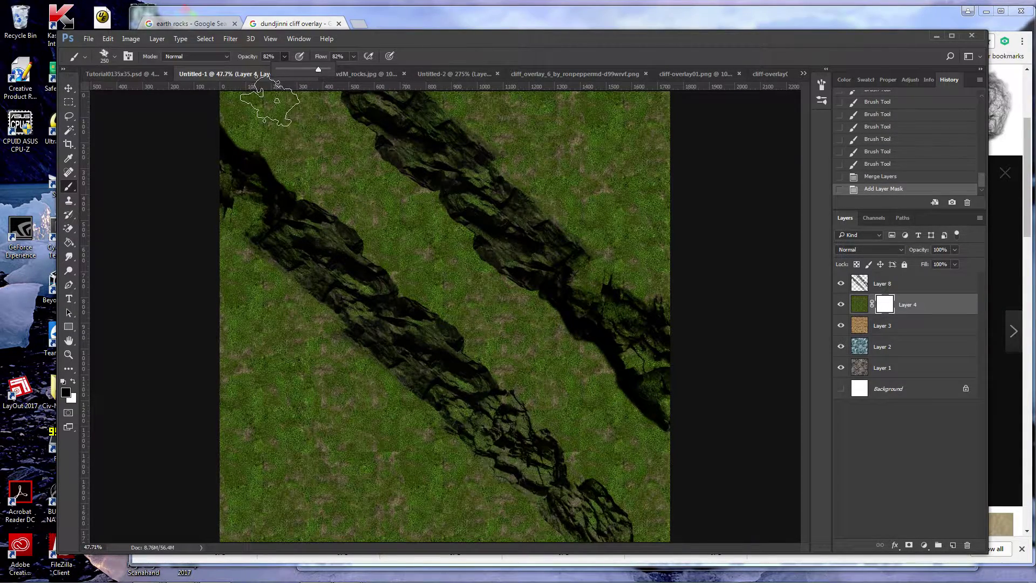
# - Brush the Layer 4 mask black between the cliffs, and along the lower cliff's outer edge at size 150, 23% opacity and 18% flow
pyautogui.moveTo(243, 102)
pyautogui.mouseDown()
pyautogui.moveTo(355, 192)
pyautogui.moveTo(370, 238)
pyautogui.moveTo(437, 262)
pyautogui.moveTo(556, 375)
pyautogui.moveTo(625, 475)
pyautogui.moveTo(657, 501)
pyautogui.moveTo(609, 486)
pyautogui.moveTo(618, 444)
pyautogui.moveTo(562, 399)
pyautogui.moveTo(562, 382)
pyautogui.moveTo(614, 373)
pyautogui.moveTo(637, 402)
pyautogui.moveTo(634, 368)
pyautogui.moveTo(629, 376)
pyautogui.moveTo(604, 360)
pyautogui.moveTo(593, 338)
pyautogui.moveTo(632, 331)
pyautogui.mouseUp()
pyautogui.click(354, 57)
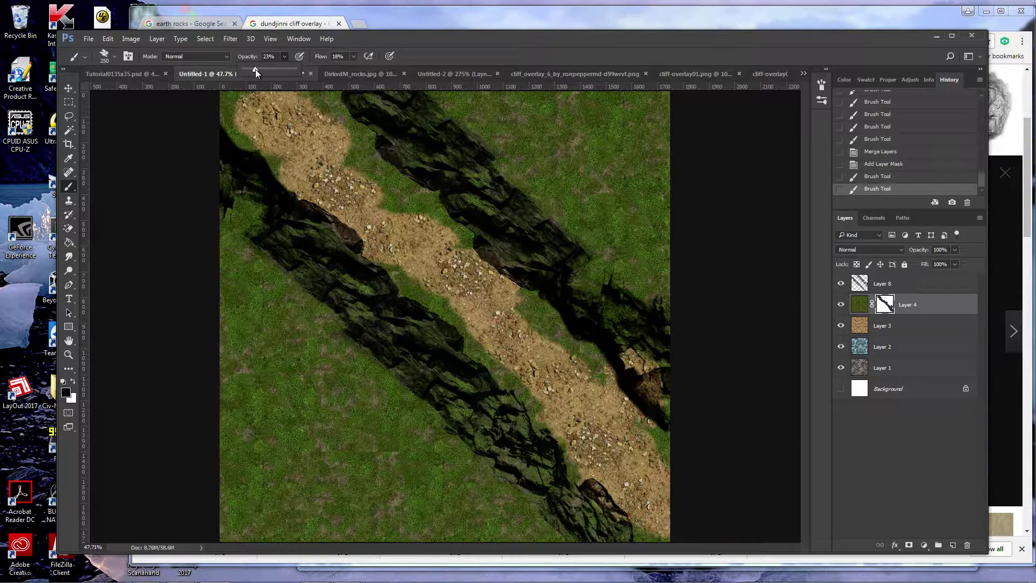
pyautogui.press('[')
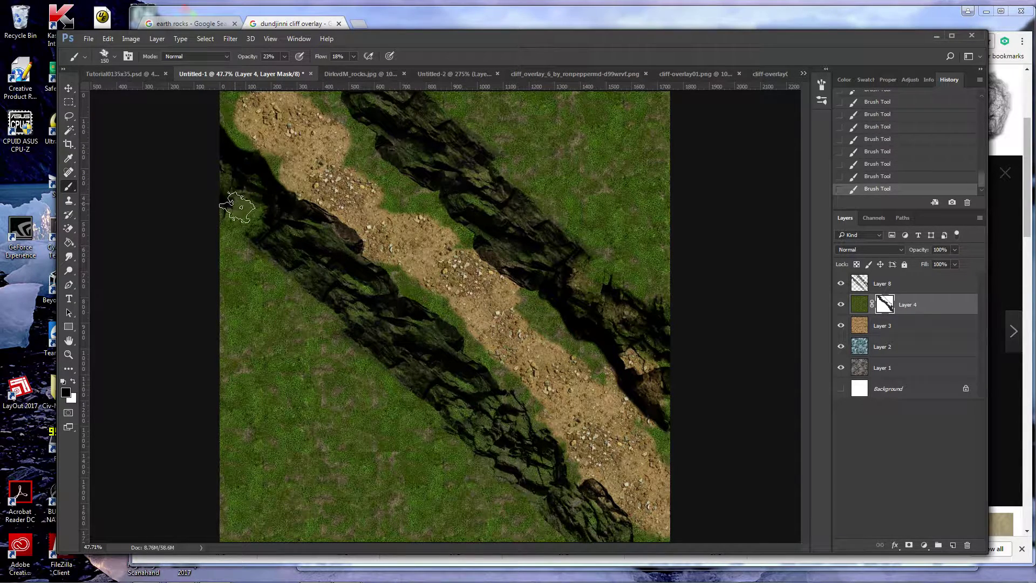
pyautogui.moveTo(306, 280); pyautogui.dragTo(365, 346)
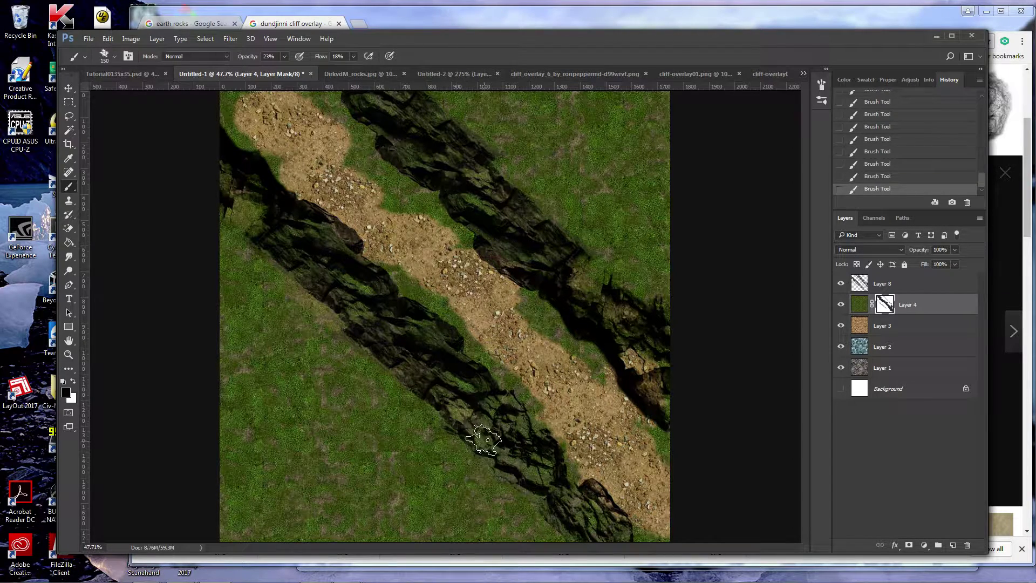
pyautogui.moveTo(484, 440); pyautogui.dragTo(580, 525)
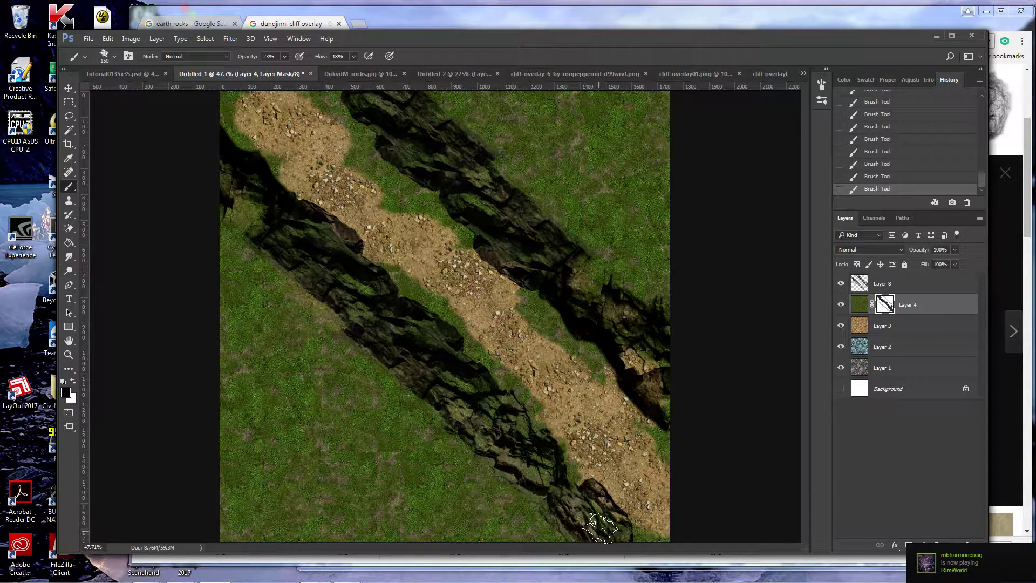
# - Clear the remaining grass between the cliffs on the Layer 4 mask, using 64% flow and brush sizes 600 and 400
pyautogui.click(353, 57)
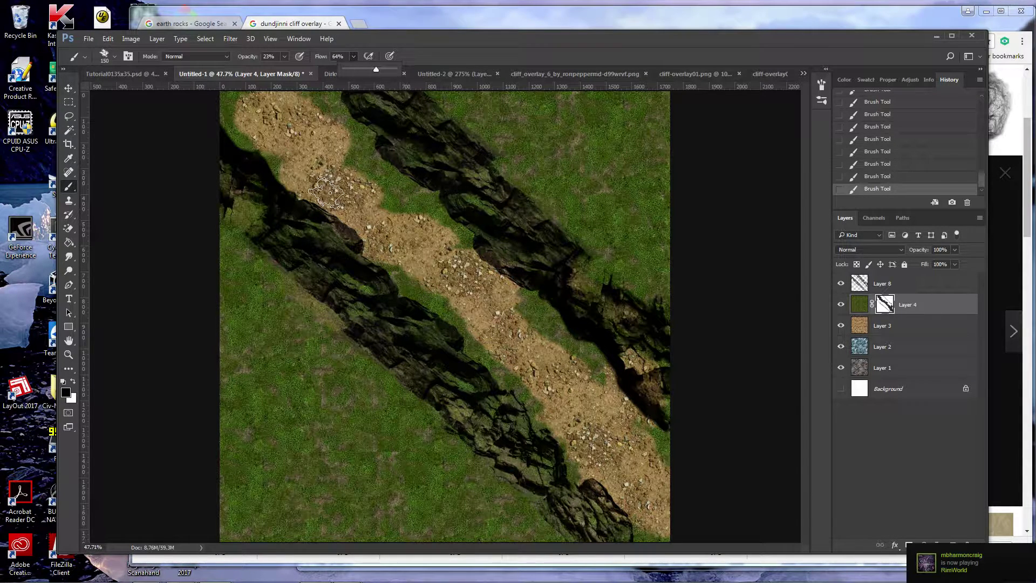
pyautogui.press(']')
pyautogui.press(']')
pyautogui.press(']')
pyautogui.press(']')
pyautogui.press(']')
pyautogui.press(']')
pyautogui.press(']')
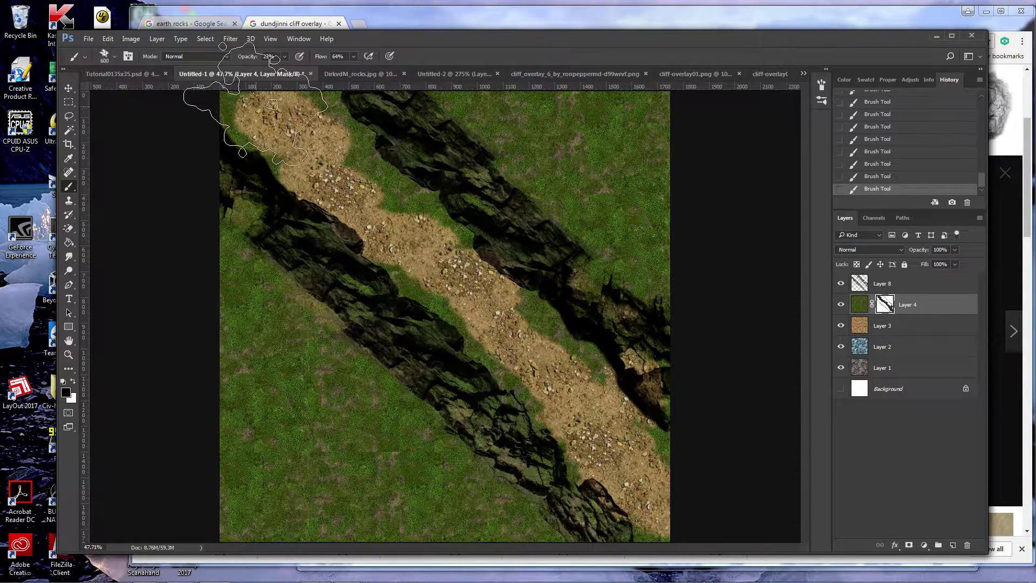
pyautogui.moveTo(324, 151)
pyautogui.mouseDown()
pyautogui.moveTo(270, 152)
pyautogui.moveTo(233, 108)
pyautogui.moveTo(389, 184)
pyautogui.moveTo(421, 246)
pyautogui.moveTo(459, 232)
pyautogui.mouseUp()
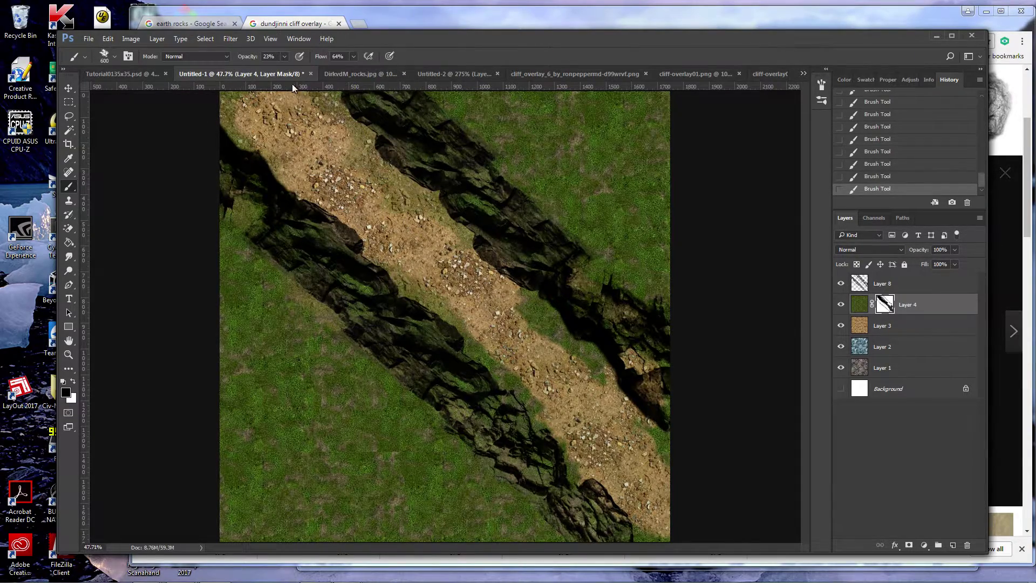
pyautogui.moveTo(464, 302)
pyautogui.mouseDown()
pyautogui.moveTo(496, 302)
pyautogui.moveTo(529, 334)
pyautogui.moveTo(507, 335)
pyautogui.mouseUp()
pyautogui.moveTo(577, 413); pyautogui.dragTo(655, 480)
pyautogui.press('[')
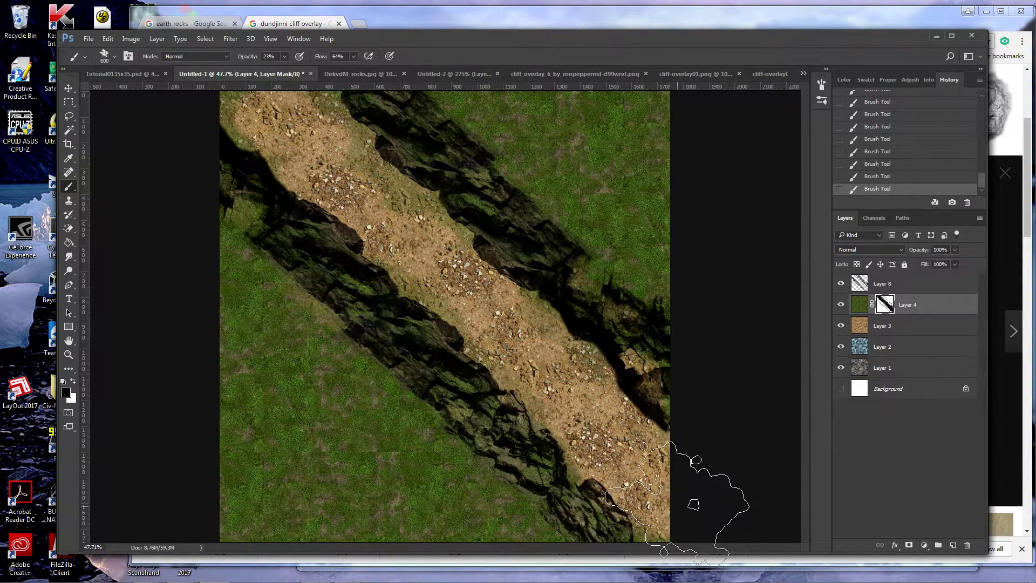
pyautogui.press('[')
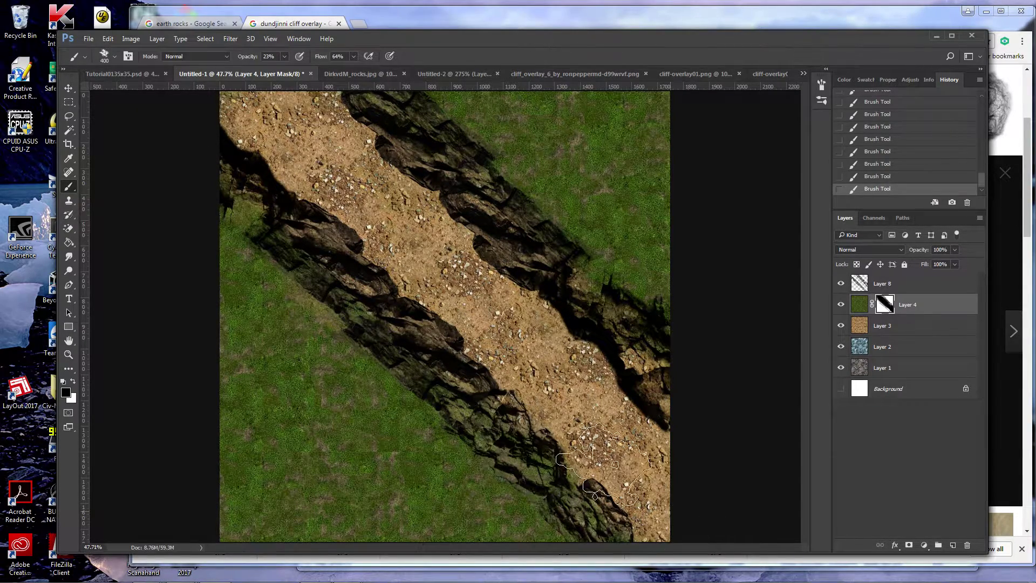
# - Add a mask to the Layer 3 sand and brush black at 41% flow along the channel's upper half to reveal water
pyautogui.click(859, 328)
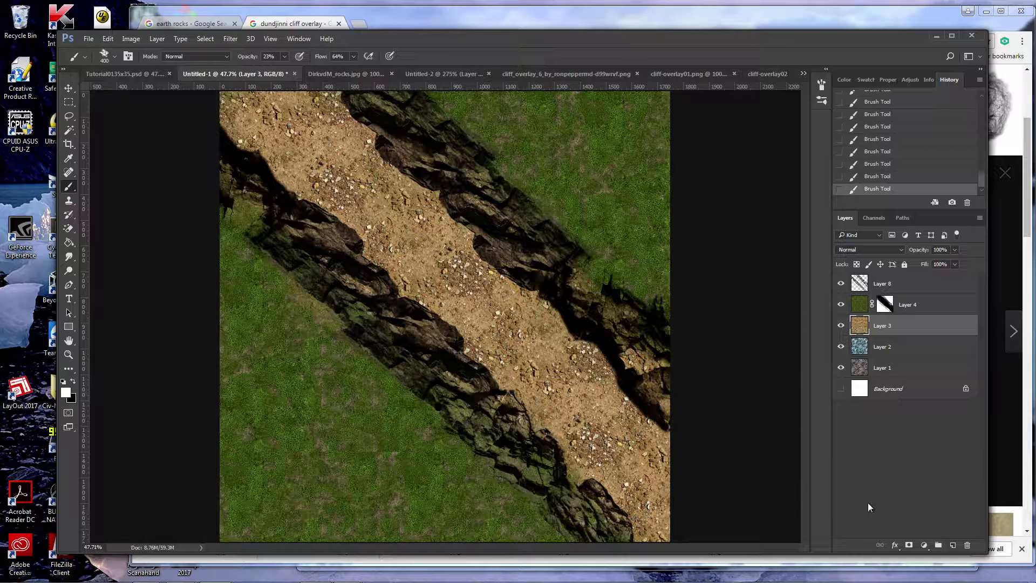
pyautogui.click(910, 545)
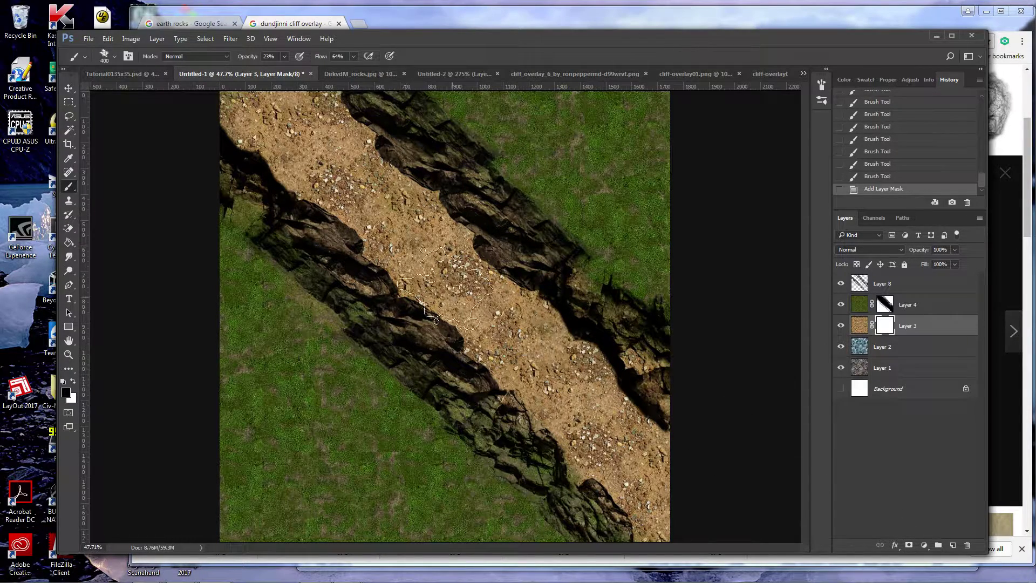
pyautogui.moveTo(354, 56); pyautogui.dragTo(327, 85)
pyautogui.moveTo(280, 129); pyautogui.dragTo(308, 162)
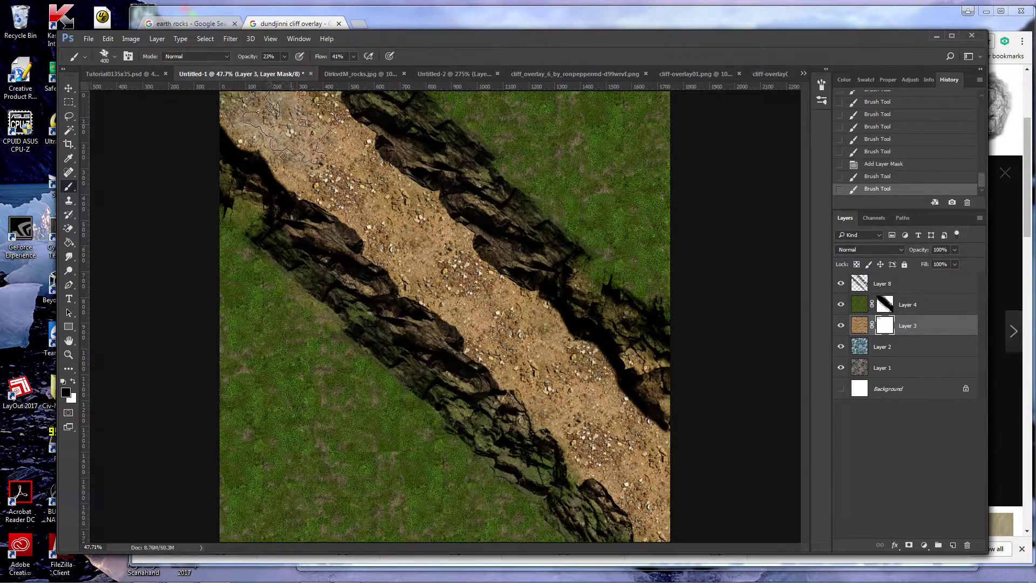
pyautogui.moveTo(302, 124)
pyautogui.mouseDown()
pyautogui.moveTo(369, 213)
pyautogui.moveTo(328, 163)
pyautogui.moveTo(398, 215)
pyautogui.moveTo(375, 198)
pyautogui.moveTo(421, 249)
pyautogui.moveTo(377, 193)
pyautogui.moveTo(455, 286)
pyautogui.mouseUp()
# - Reveal the river along the whole channel on the Layer 3 mask with a size 250 brush, 73% flow and 53% opacity
pyautogui.press('[')
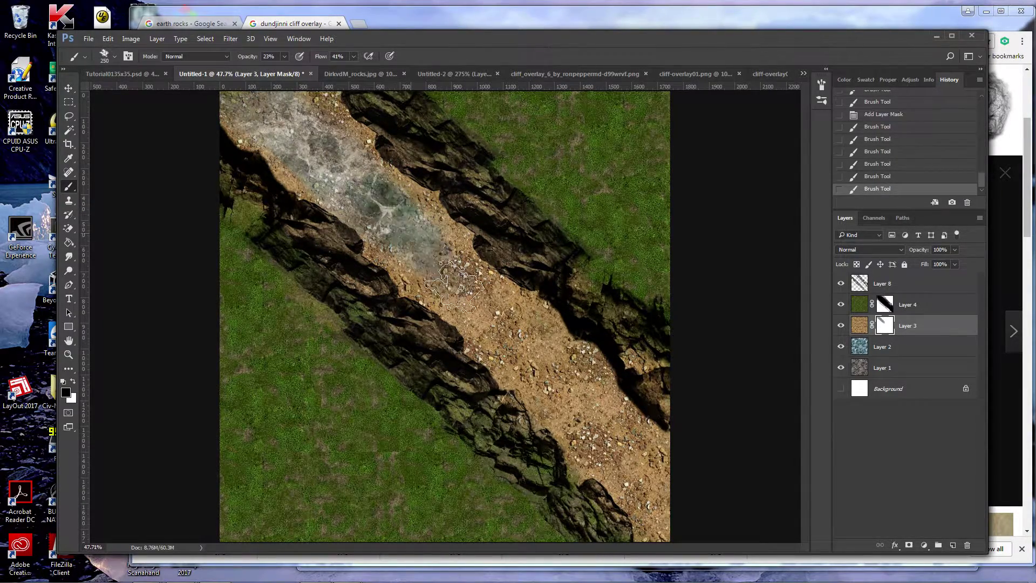
pyautogui.hotkey('shift', '7')
pyautogui.hotkey('shift', '3')
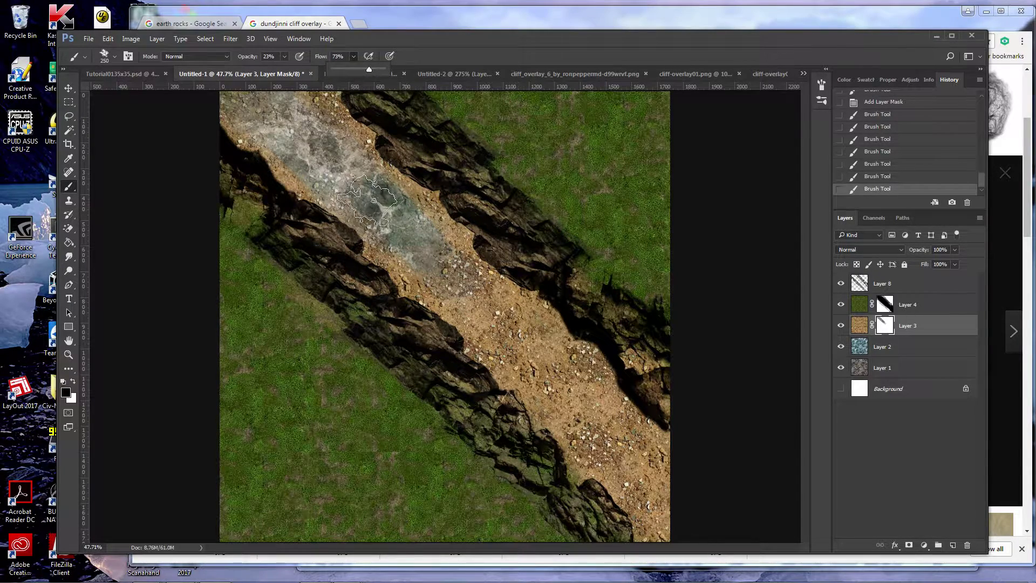
pyautogui.moveTo(461, 277); pyautogui.dragTo(537, 357)
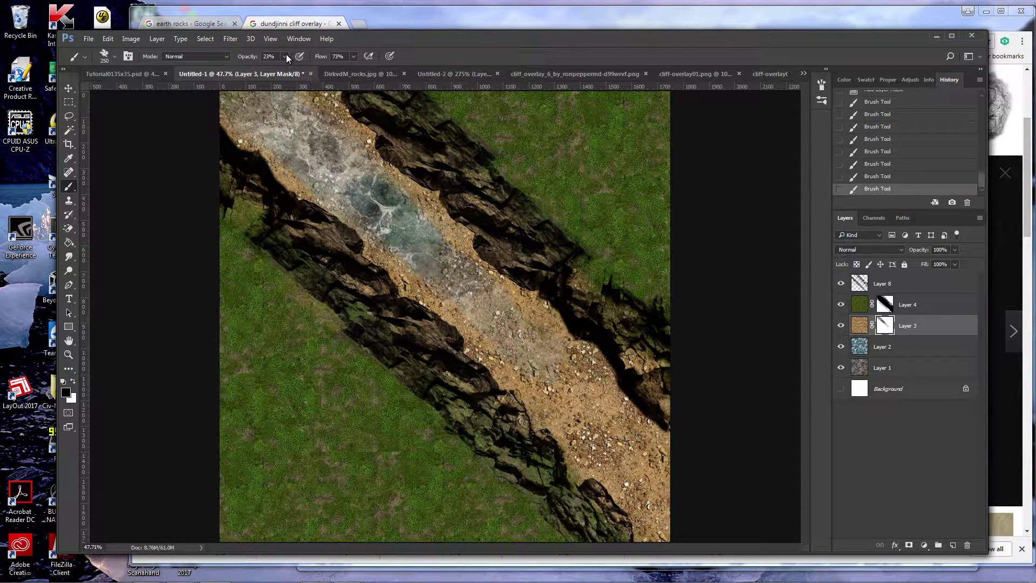
pyautogui.press('5')
pyautogui.press('3')
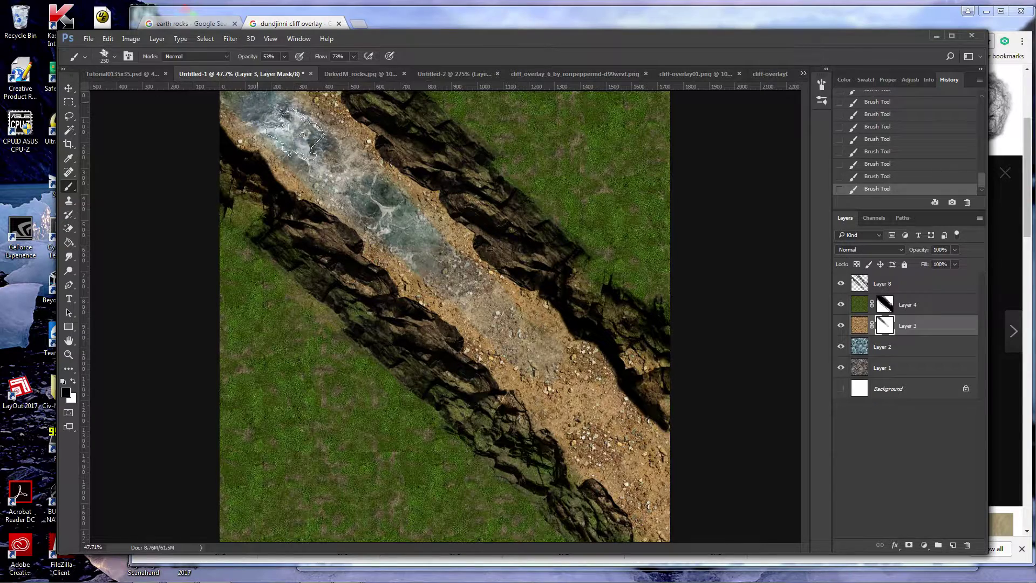
pyautogui.moveTo(296, 134)
pyautogui.mouseDown()
pyautogui.moveTo(383, 209)
pyautogui.moveTo(669, 502)
pyautogui.moveTo(467, 298)
pyautogui.mouseUp()
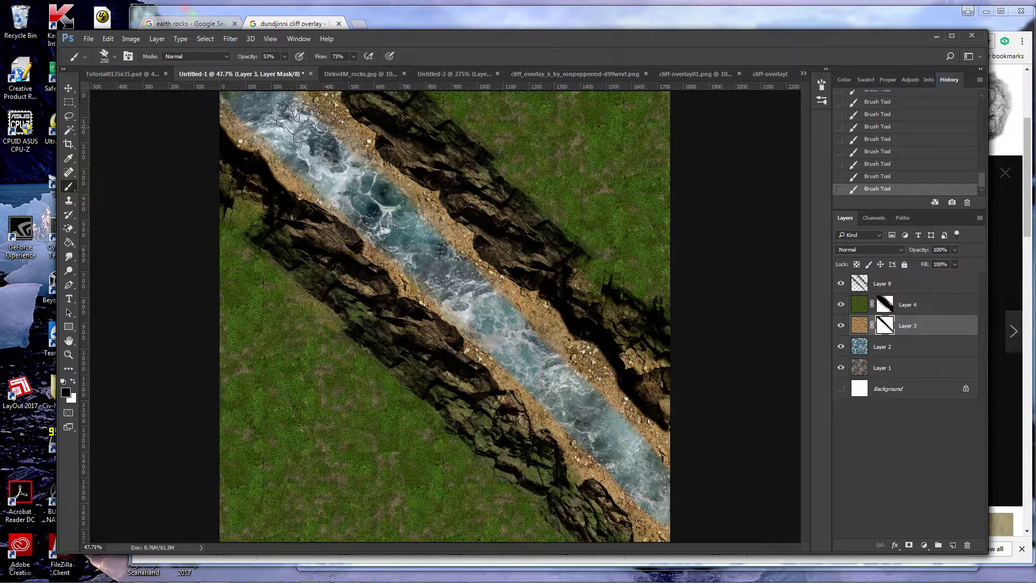
# - Brush black on the Layer 3 mask over the sand on both banks at the river's upper end
pyautogui.moveTo(308, 110); pyautogui.dragTo(362, 143)
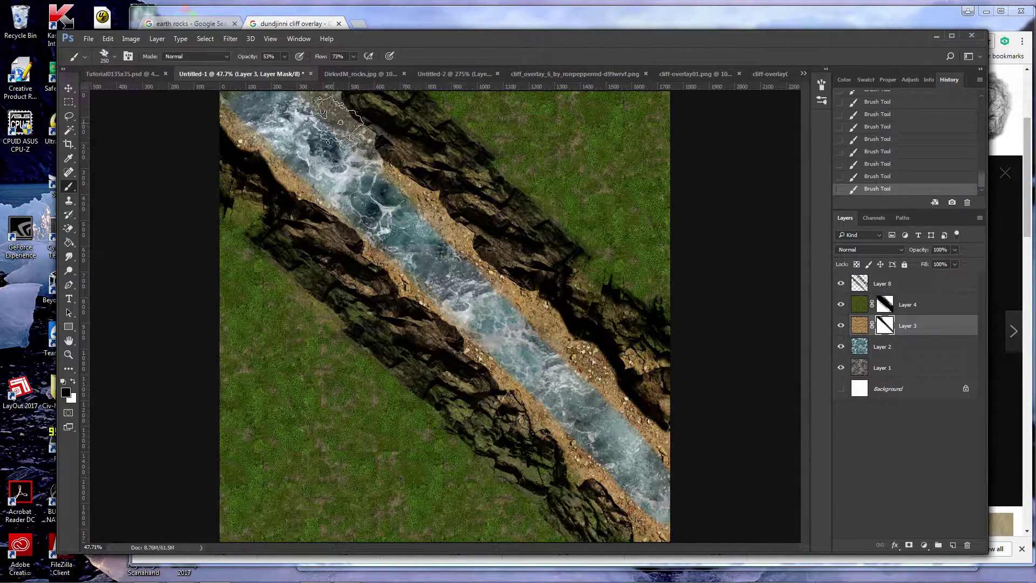
pyautogui.moveTo(310, 114); pyautogui.dragTo(311, 113)
pyautogui.doubleClick(68, 355)
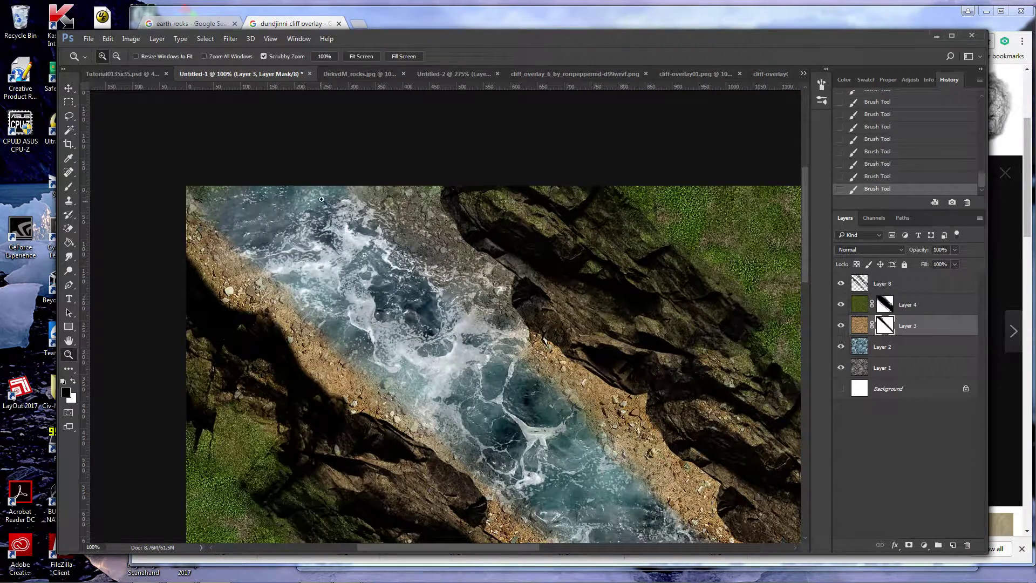
pyautogui.press('b')
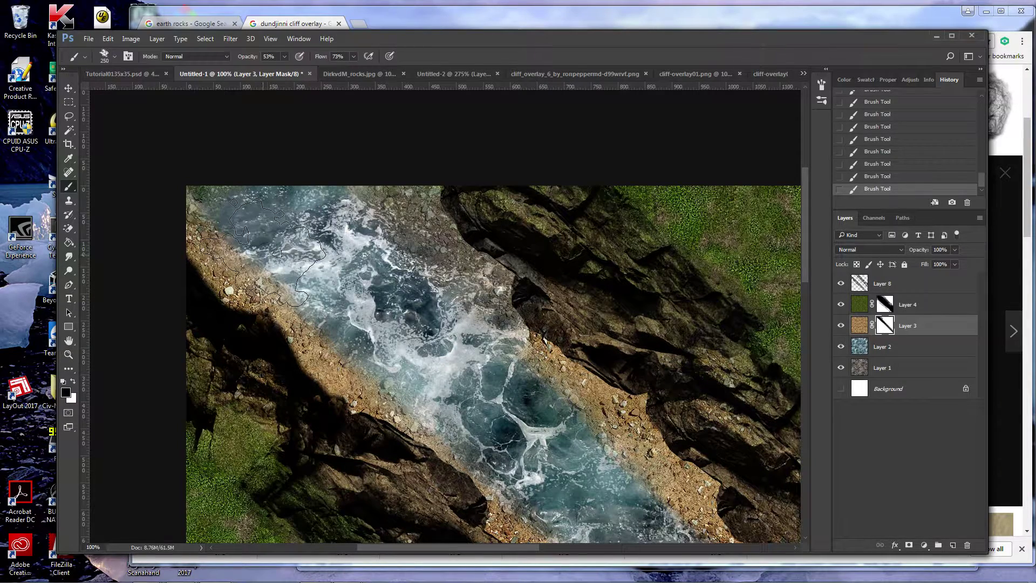
pyautogui.moveTo(259, 227)
pyautogui.mouseDown()
pyautogui.moveTo(273, 289)
pyautogui.moveTo(248, 264)
pyautogui.moveTo(259, 262)
pyautogui.moveTo(339, 357)
pyautogui.mouseUp()
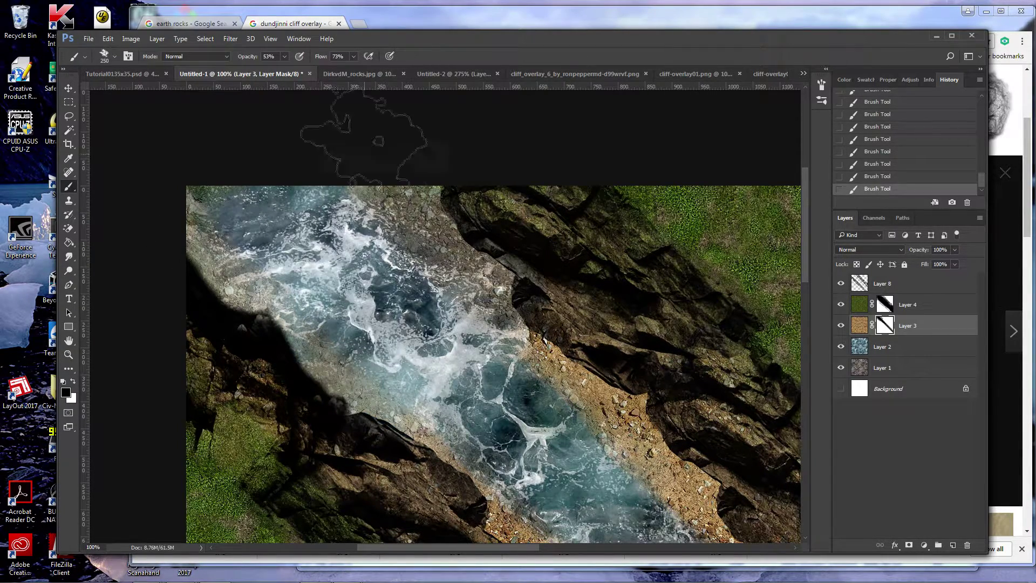
# - Lower the brush flow to 26% and fade the sand beside the cliffs along the river's upper stretch on the Layer 3 mask
pyautogui.moveTo(354, 57); pyautogui.dragTo(330, 70)
pyautogui.moveTo(308, 259)
pyautogui.mouseDown()
pyautogui.moveTo(351, 411)
pyautogui.moveTo(485, 443)
pyautogui.moveTo(432, 243)
pyautogui.moveTo(567, 351)
pyautogui.moveTo(540, 323)
pyautogui.moveTo(561, 372)
pyautogui.moveTo(604, 378)
pyautogui.moveTo(439, 243)
pyautogui.mouseUp()
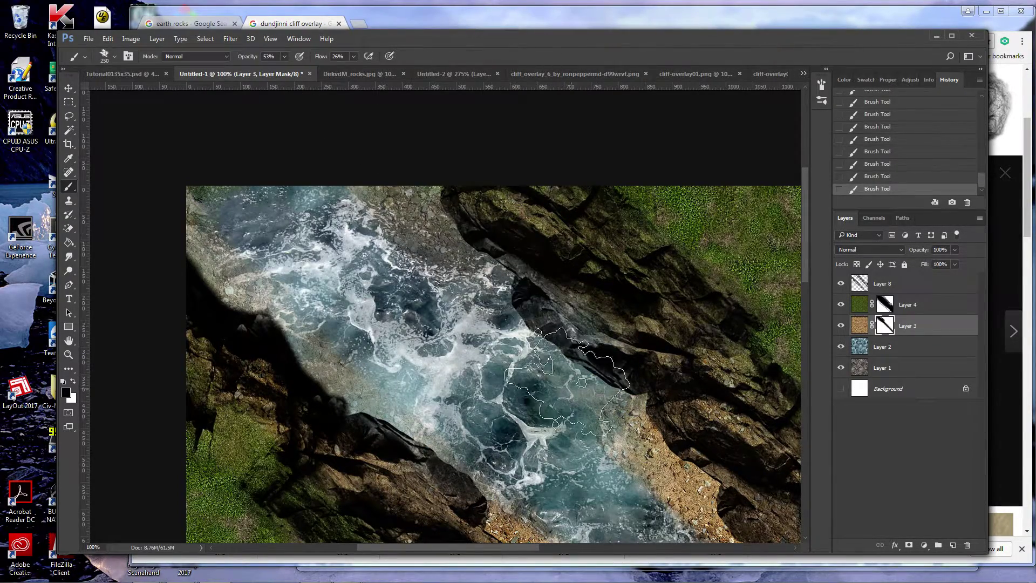
pyautogui.scroll(-5, 475, 270)
pyautogui.moveTo(594, 280)
pyautogui.mouseDown()
pyautogui.moveTo(694, 360)
pyautogui.moveTo(725, 442)
pyautogui.moveTo(468, 389)
pyautogui.moveTo(476, 406)
pyautogui.moveTo(615, 467)
pyautogui.mouseUp()
# - Brush black on the Layer 3 mask to fade the sand on both banks of the river's middle and lower stretches
pyautogui.scroll(-6, 615, 464)
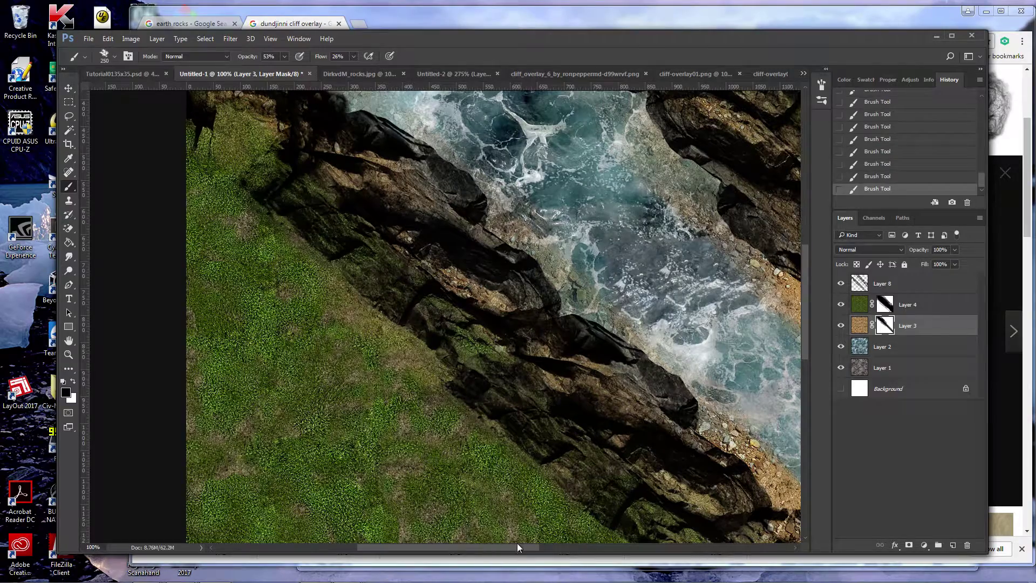
pyautogui.hscroll(7, 518, 544)
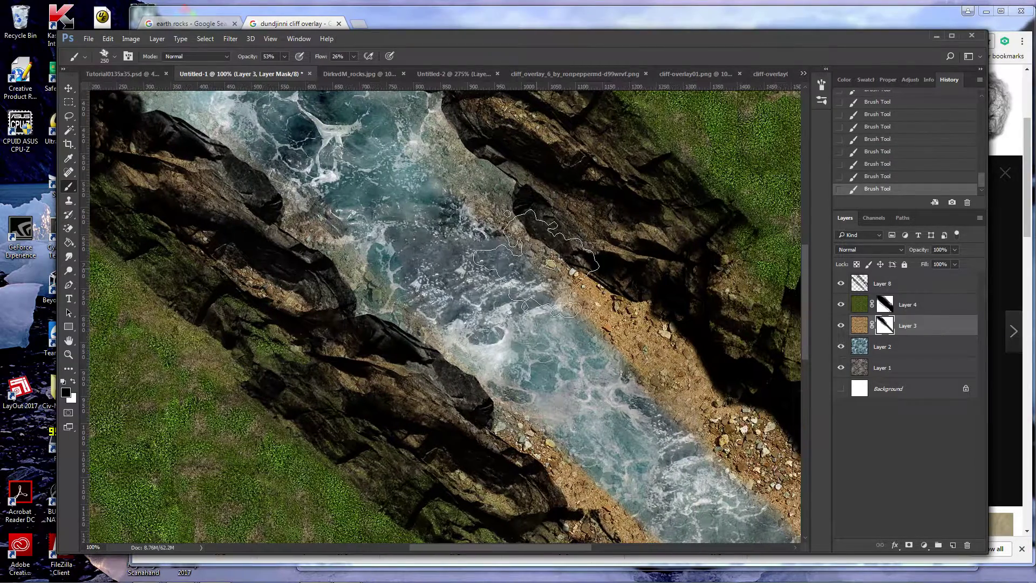
pyautogui.moveTo(536, 264)
pyautogui.mouseDown()
pyautogui.moveTo(659, 359)
pyautogui.moveTo(610, 318)
pyautogui.moveTo(628, 324)
pyautogui.moveTo(713, 418)
pyautogui.moveTo(691, 426)
pyautogui.moveTo(568, 341)
pyautogui.moveTo(620, 384)
pyautogui.moveTo(556, 317)
pyautogui.moveTo(612, 362)
pyautogui.moveTo(412, 195)
pyautogui.moveTo(413, 148)
pyautogui.mouseUp()
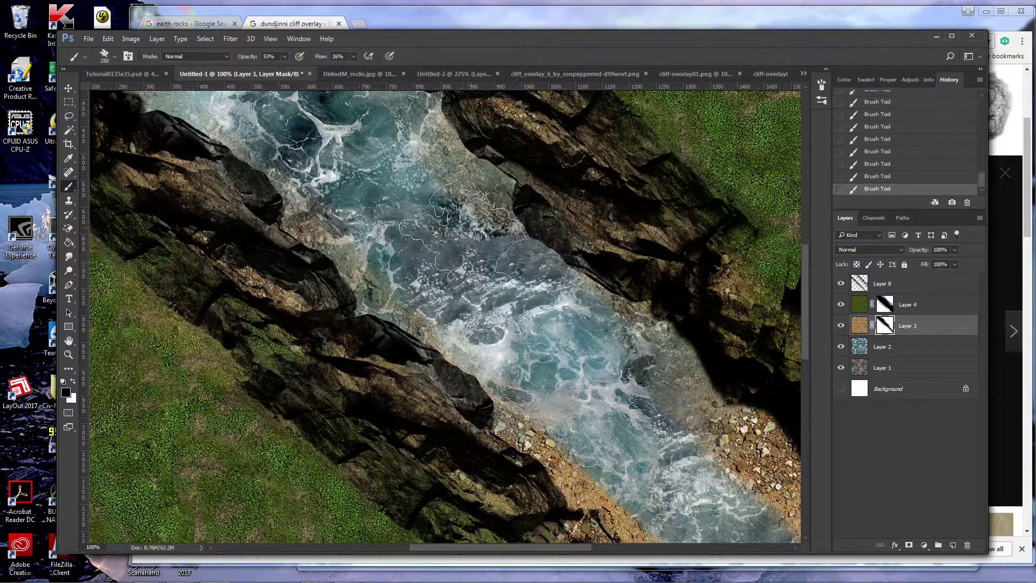
pyautogui.moveTo(337, 238)
pyautogui.mouseDown()
pyautogui.moveTo(316, 224)
pyautogui.moveTo(347, 187)
pyautogui.moveTo(391, 243)
pyautogui.moveTo(526, 357)
pyautogui.mouseUp()
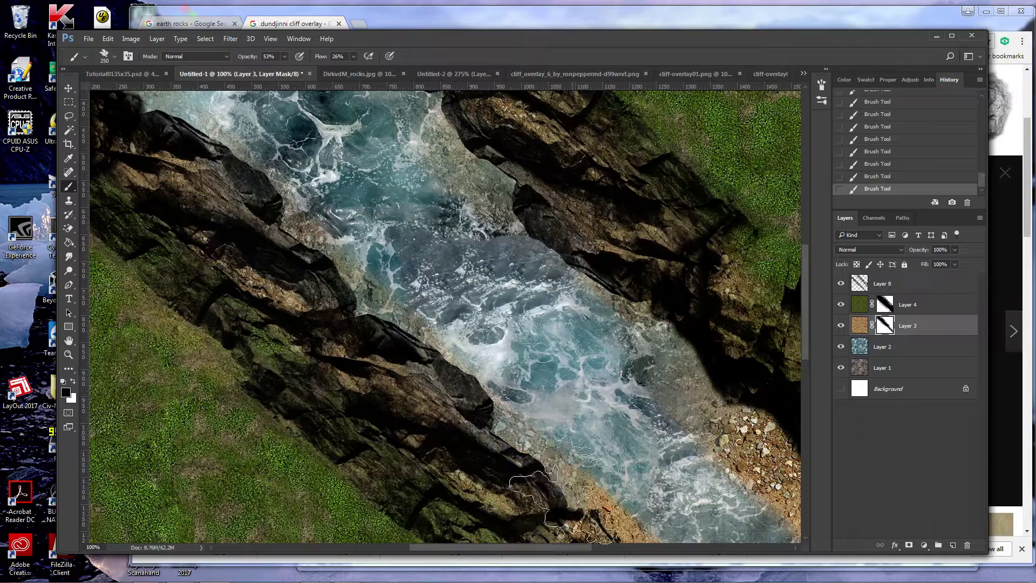
pyautogui.scroll(-6, 559, 294)
pyautogui.moveTo(559, 294)
pyautogui.mouseDown()
pyautogui.moveTo(638, 335)
pyautogui.moveTo(595, 294)
pyautogui.moveTo(745, 427)
pyautogui.mouseUp()
pyautogui.moveTo(642, 240)
pyautogui.mouseDown()
pyautogui.moveTo(764, 280)
pyautogui.moveTo(726, 280)
pyautogui.moveTo(746, 303)
pyautogui.moveTo(737, 330)
pyautogui.mouseUp()
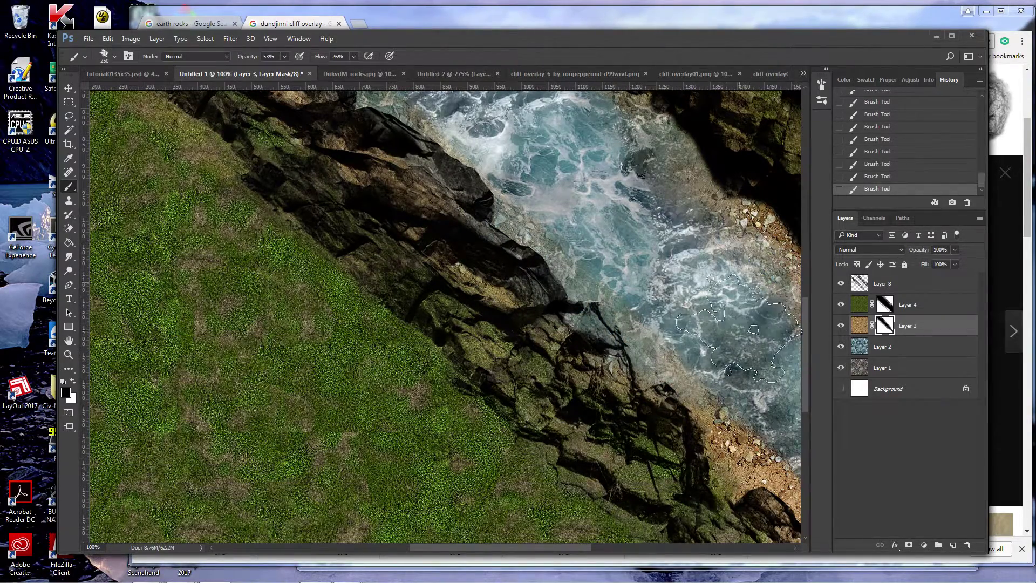
# - Lower the brush opacity to 24% and fade the leftover sand patches on the river's lower and middle banks on the Layer 3 mask
pyautogui.click(284, 56)
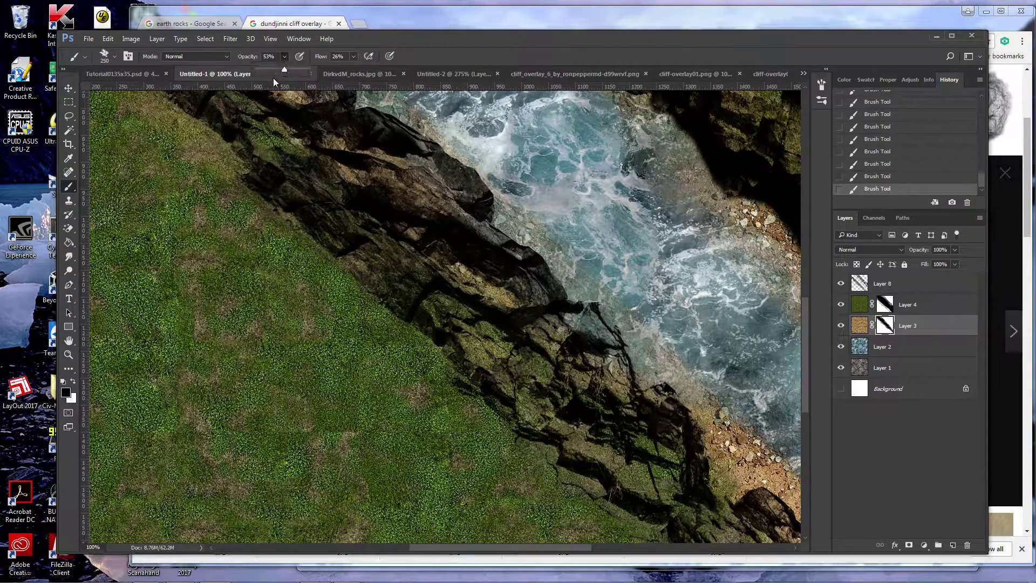
pyautogui.moveTo(284, 70); pyautogui.dragTo(271, 69)
pyautogui.click(727, 302)
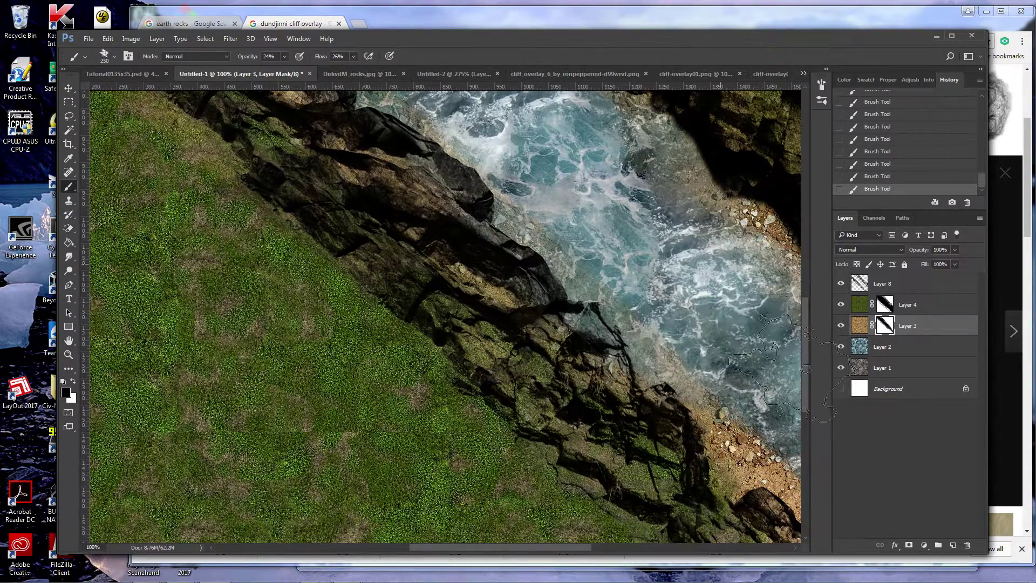
pyautogui.moveTo(779, 367)
pyautogui.mouseDown()
pyautogui.moveTo(757, 445)
pyautogui.moveTo(739, 413)
pyautogui.moveTo(801, 473)
pyautogui.moveTo(751, 452)
pyautogui.moveTo(785, 461)
pyautogui.mouseUp()
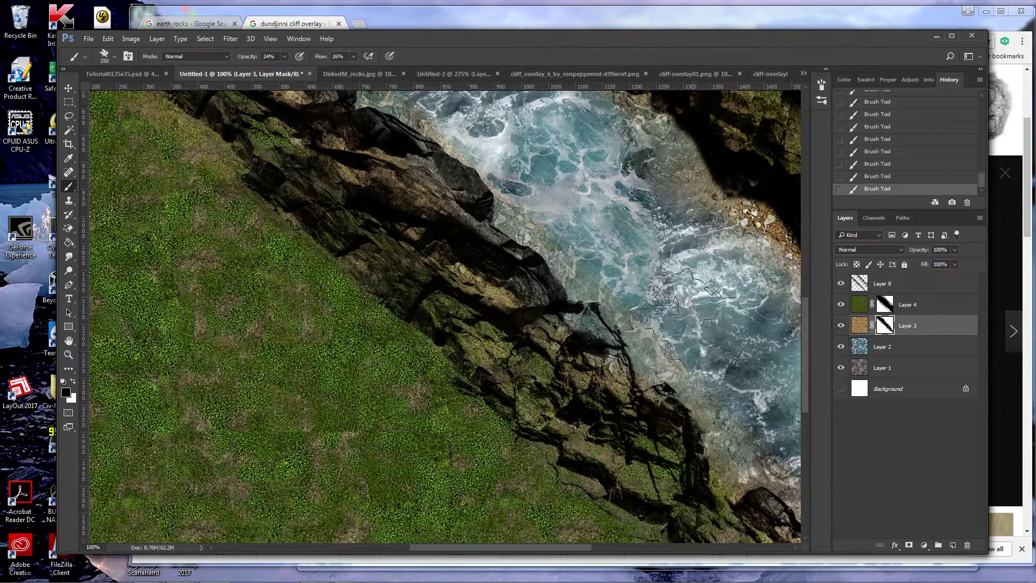
pyautogui.moveTo(766, 286)
pyautogui.mouseDown()
pyautogui.moveTo(782, 226)
pyautogui.moveTo(755, 249)
pyautogui.mouseUp()
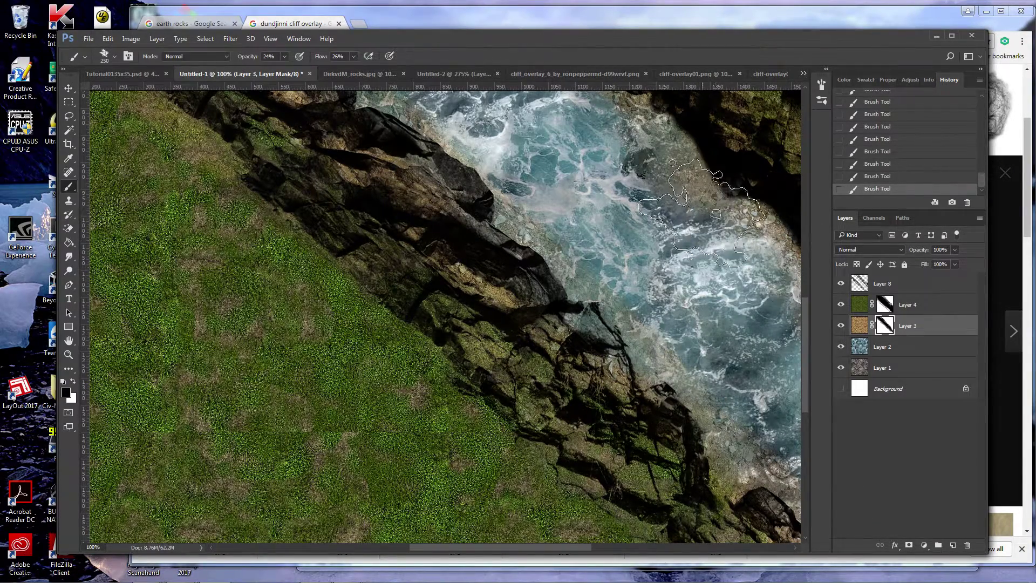
pyautogui.scroll(5, 621, 259)
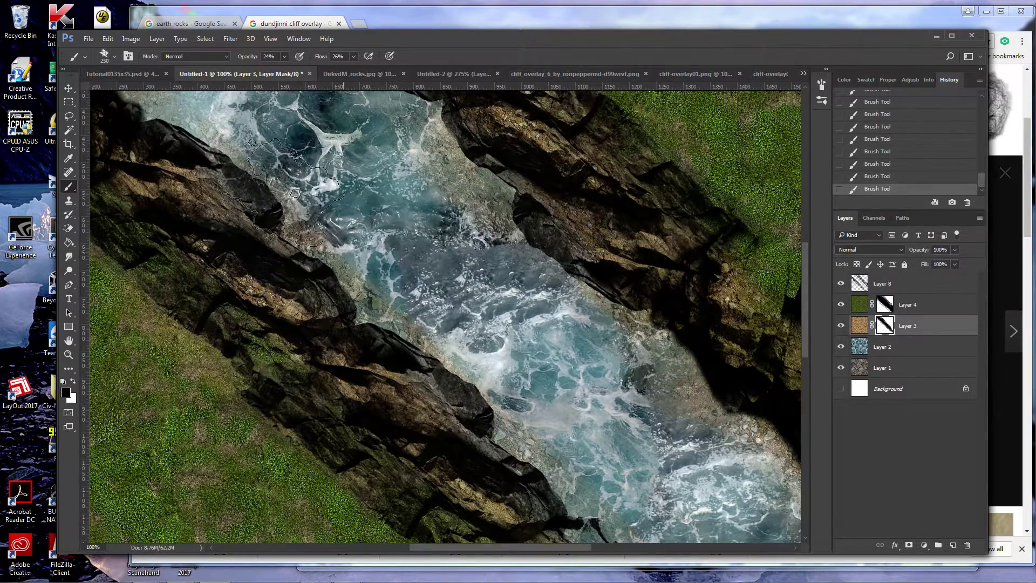
pyautogui.moveTo(281, 193)
pyautogui.mouseDown()
pyautogui.moveTo(326, 207)
pyautogui.moveTo(298, 208)
pyautogui.moveTo(351, 141)
pyautogui.moveTo(492, 164)
pyautogui.moveTo(414, 254)
pyautogui.moveTo(316, 220)
pyautogui.moveTo(412, 308)
pyautogui.mouseUp()
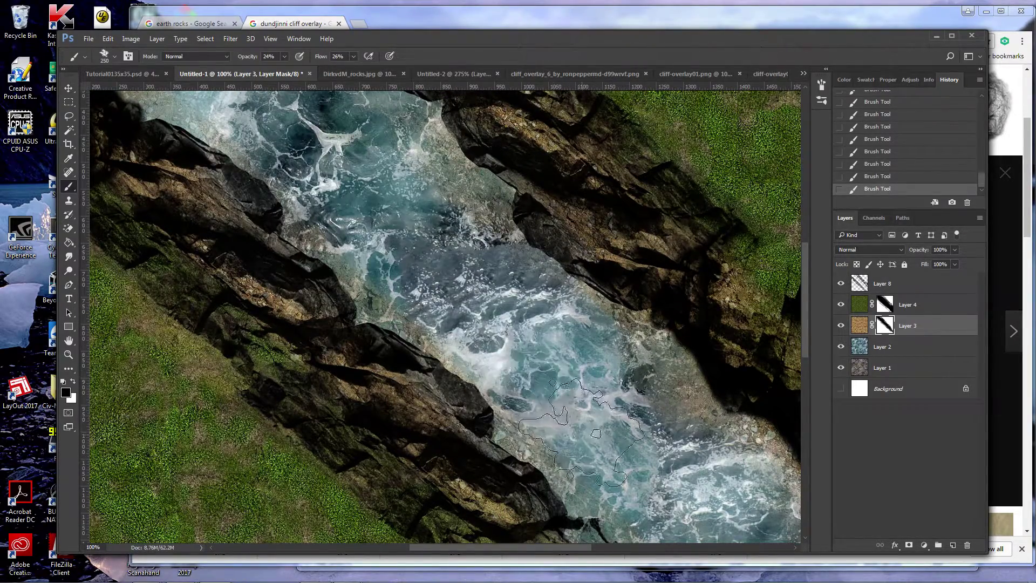
pyautogui.hotkey('ctrl', '0')
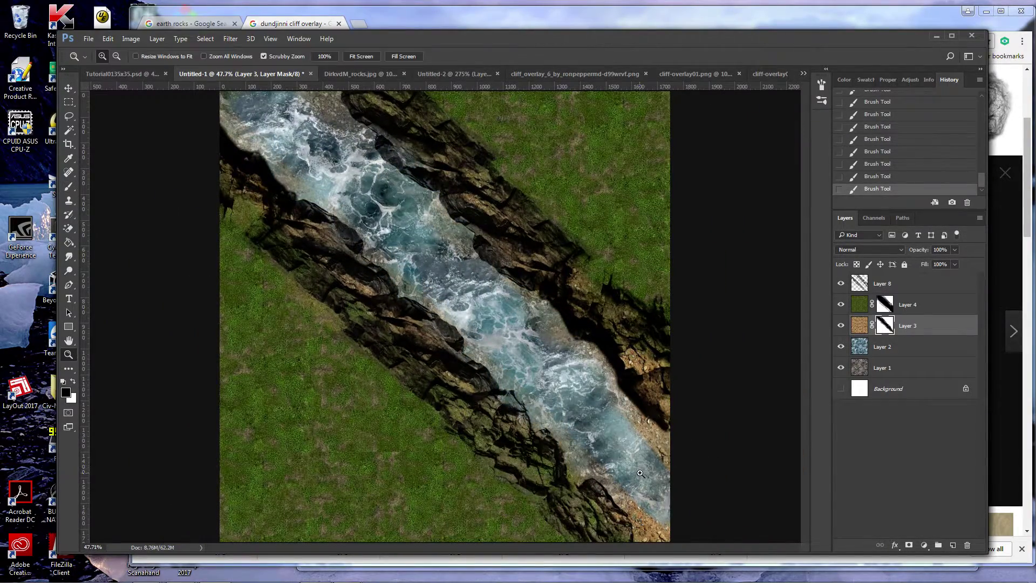
pyautogui.scroll(5, 645, 454)
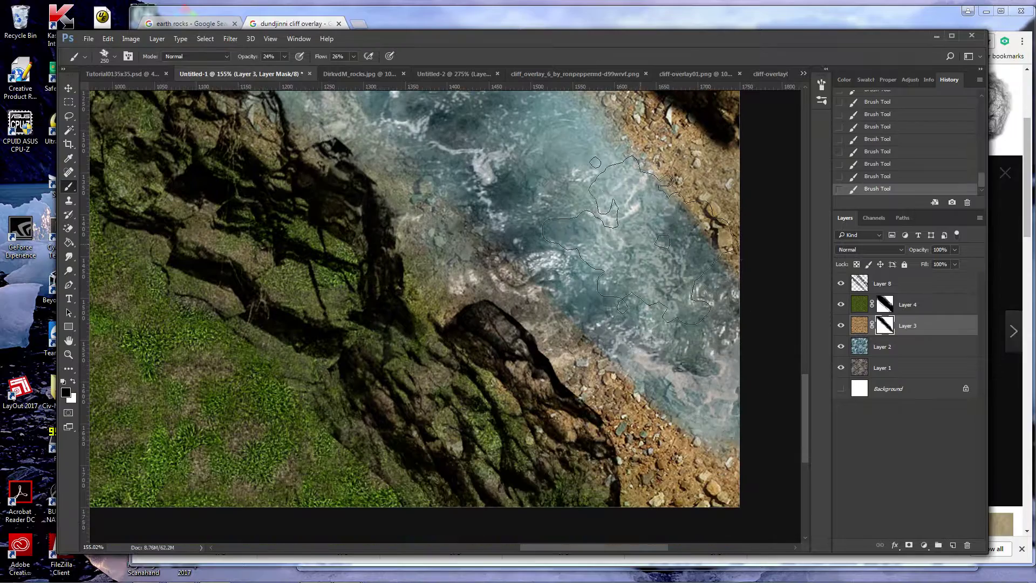
# - Brush black on the Layer 3 mask to fade the remaining sand on both banks at the river's lower end
pyautogui.moveTo(640, 240)
pyautogui.mouseDown()
pyautogui.moveTo(706, 221)
pyautogui.moveTo(643, 173)
pyautogui.moveTo(711, 222)
pyautogui.moveTo(622, 133)
pyautogui.moveTo(729, 207)
pyautogui.moveTo(647, 221)
pyautogui.moveTo(723, 261)
pyautogui.mouseUp()
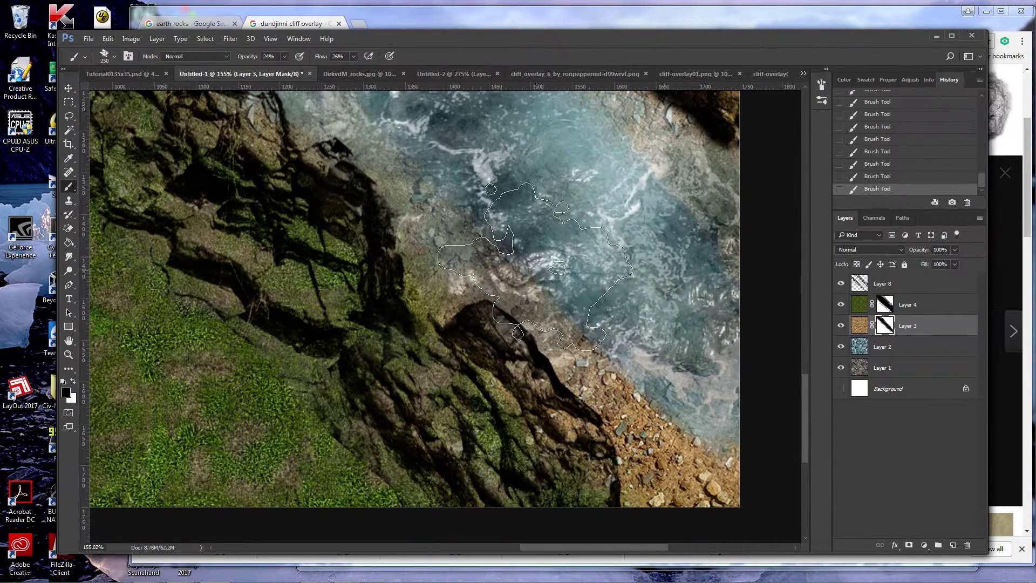
pyautogui.moveTo(593, 388)
pyautogui.mouseDown()
pyautogui.moveTo(621, 410)
pyautogui.moveTo(750, 448)
pyautogui.moveTo(637, 410)
pyautogui.moveTo(712, 464)
pyautogui.moveTo(690, 496)
pyautogui.moveTo(637, 464)
pyautogui.moveTo(571, 354)
pyautogui.mouseUp()
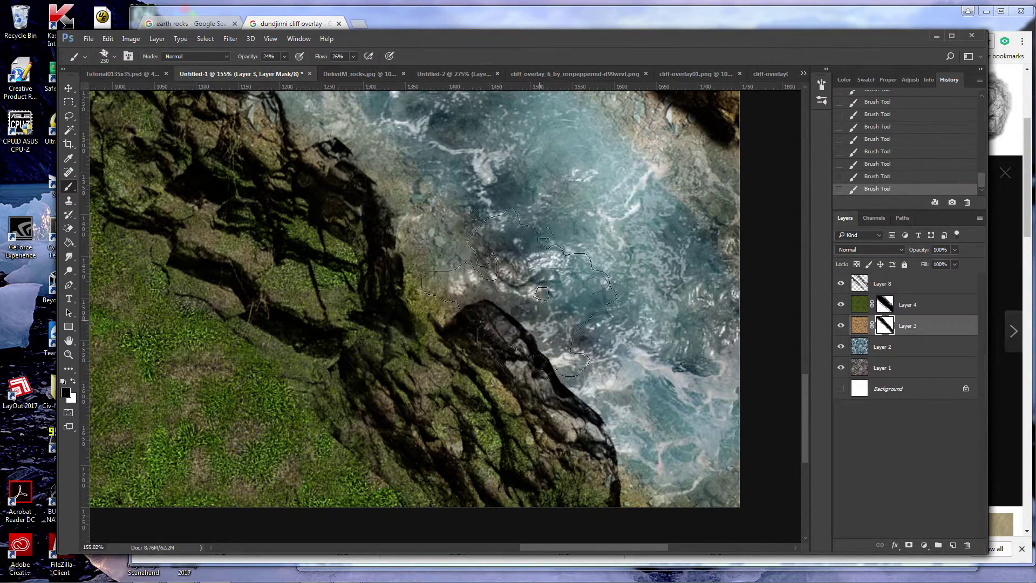
pyautogui.scroll(5, 567, 286)
pyautogui.scroll(2, 594, 275)
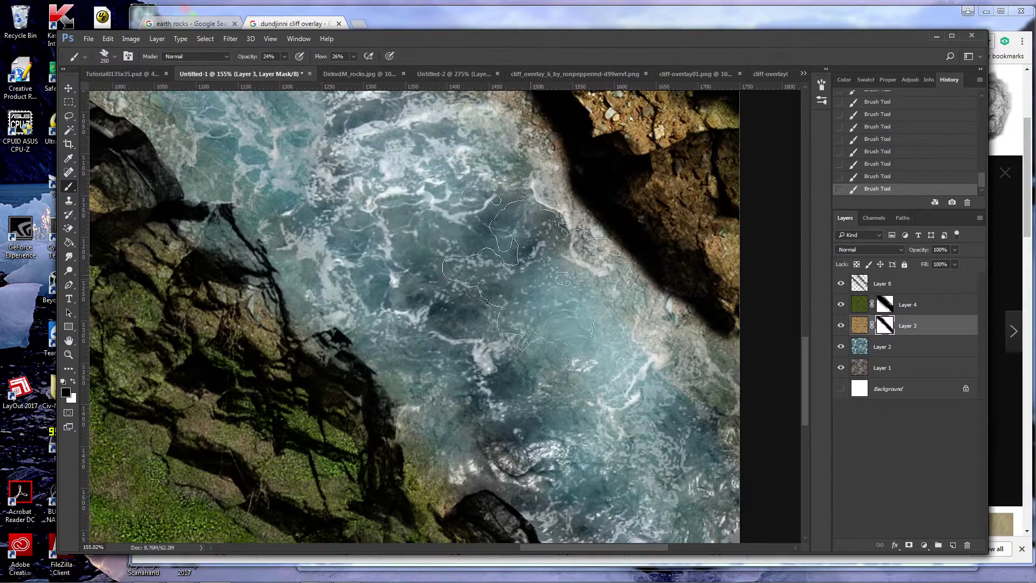
pyautogui.hotkey('ctrl', '0')
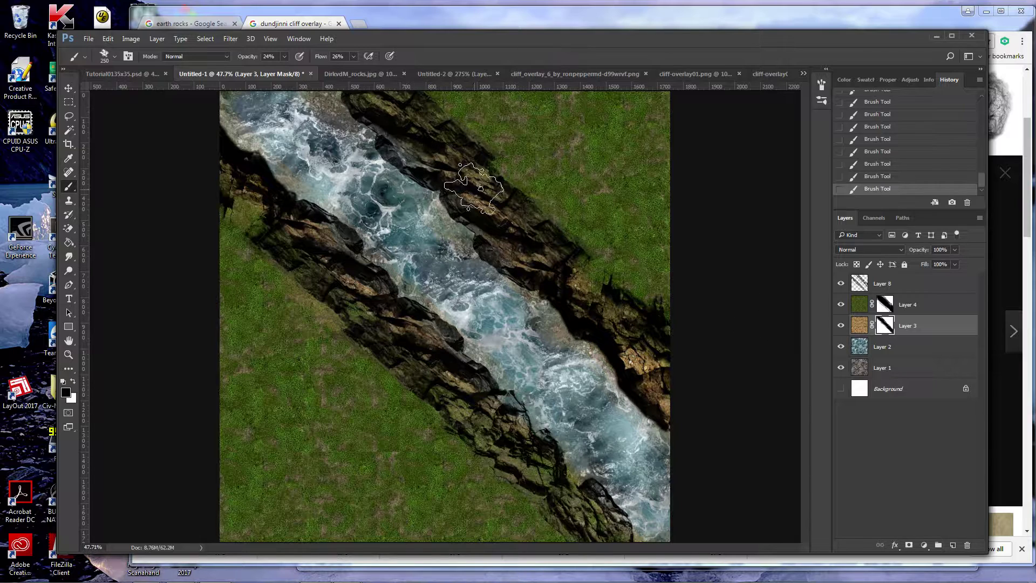
# - Add a layer mask to Layer 2, raise the brush flow to 59% and brush black over the water beneath the upper river's right-hand cliffs
pyautogui.click(890, 346)
pyautogui.click(909, 545)
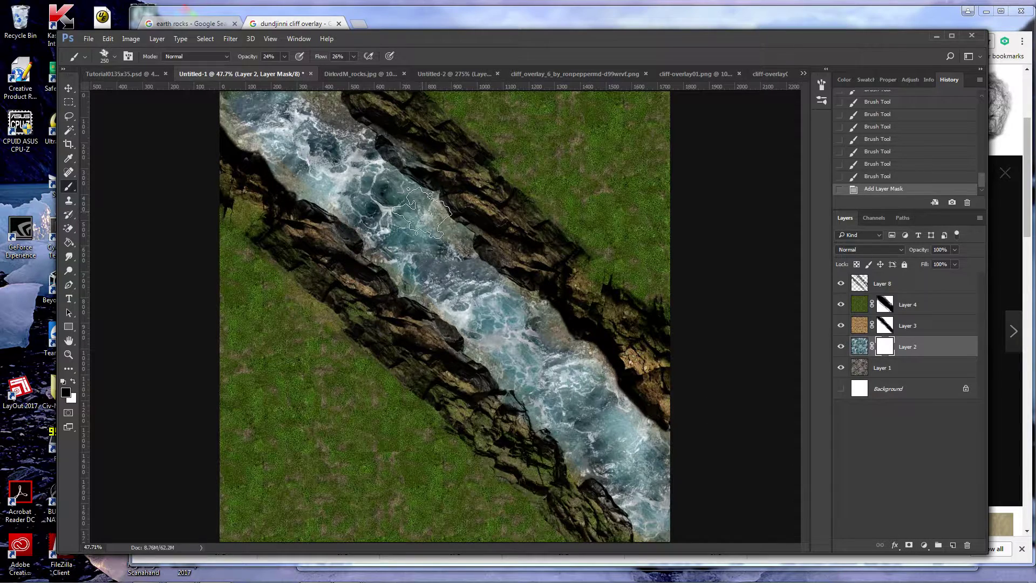
pyautogui.click(354, 56)
pyautogui.moveTo(357, 70); pyautogui.dragTo(369, 70)
pyautogui.moveTo(400, 138)
pyautogui.mouseDown()
pyautogui.moveTo(461, 168)
pyautogui.moveTo(434, 147)
pyautogui.moveTo(480, 189)
pyautogui.mouseUp()
pyautogui.moveTo(521, 238)
pyautogui.mouseDown()
pyautogui.moveTo(556, 268)
pyautogui.moveTo(488, 198)
pyautogui.mouseUp()
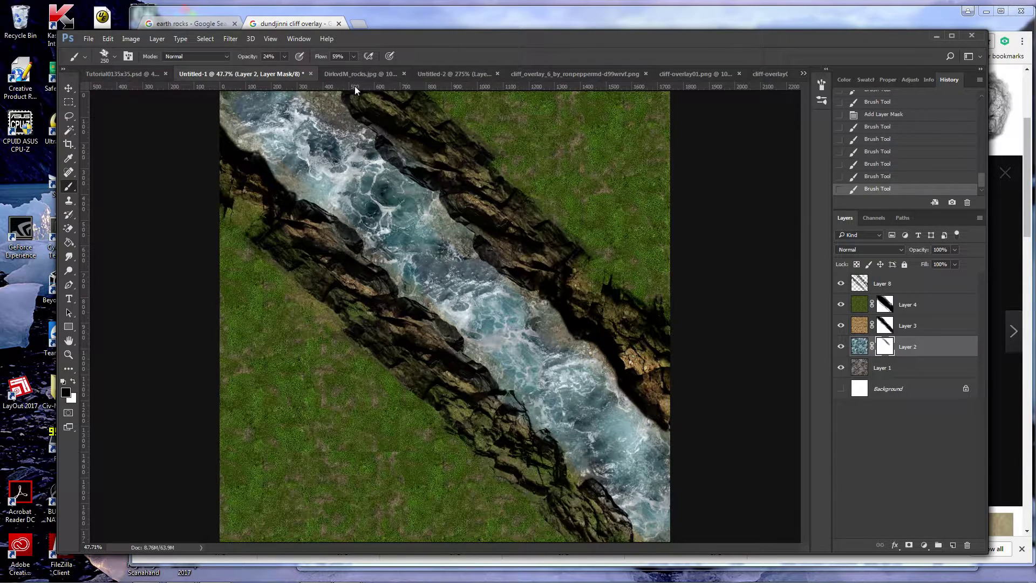
# - Set brush opacity and flow to 100%, enlarge the brush to 600 px and mask Layer 2's water outside the river along both cliffs
pyautogui.click(283, 57)
pyautogui.click(323, 70)
pyautogui.moveTo(355, 68); pyautogui.dragTo(400, 69)
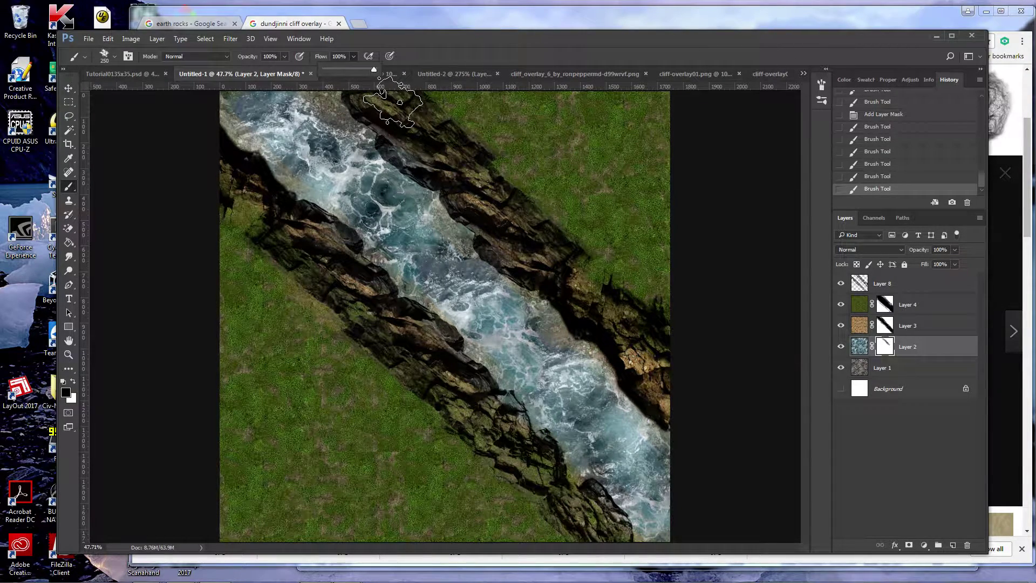
pyautogui.click(392, 103)
pyautogui.press(']')
pyautogui.press(']')
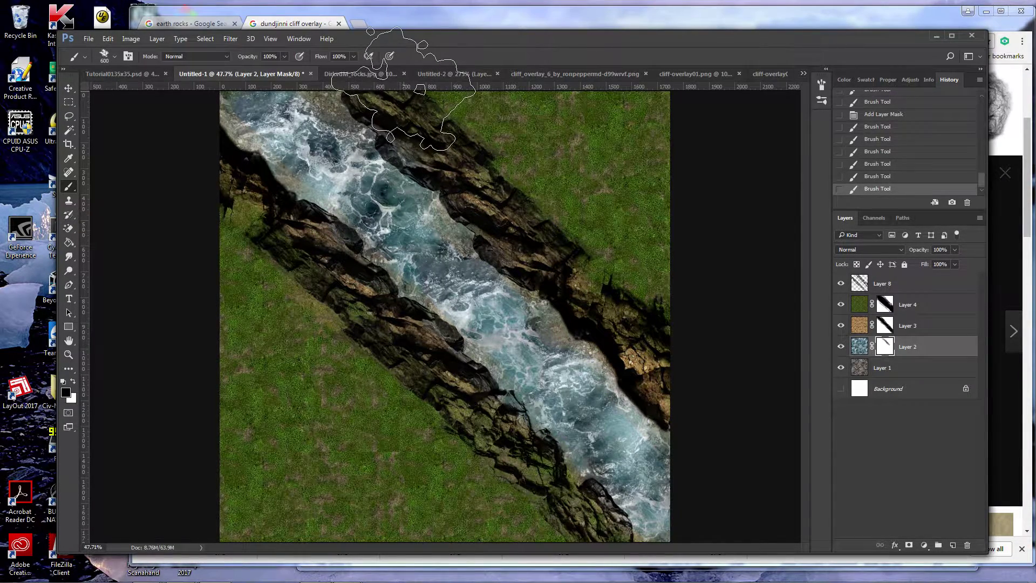
pyautogui.moveTo(475, 119)
pyautogui.mouseDown()
pyautogui.moveTo(613, 208)
pyautogui.moveTo(648, 301)
pyautogui.moveTo(682, 324)
pyautogui.moveTo(702, 362)
pyautogui.mouseUp()
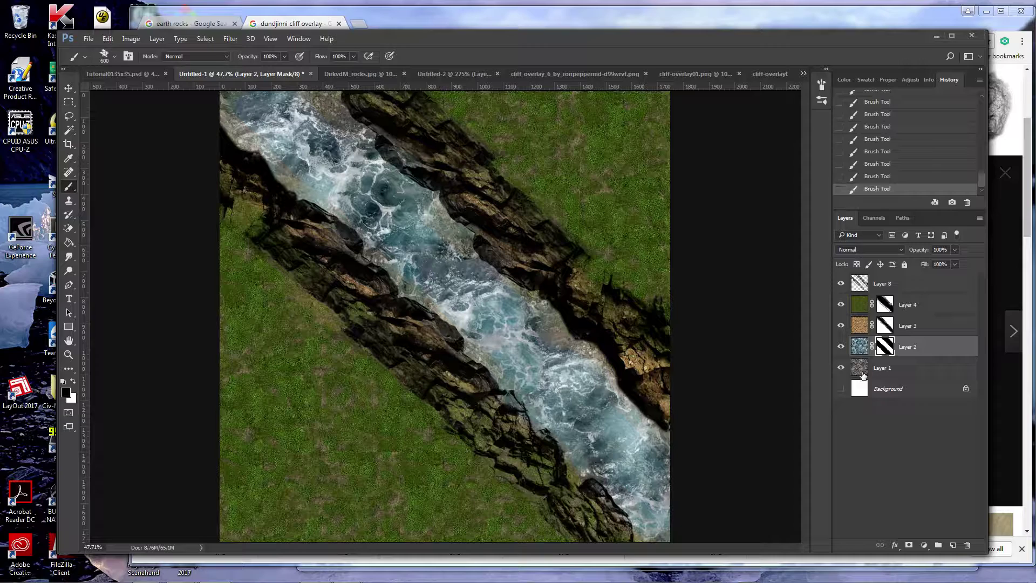
# - On the Layer 3 mask, fade the sand beneath the left-hand cliffs with a 250 px brush at 55% opacity and 39% flow
pyautogui.click(884, 327)
pyautogui.click(354, 56)
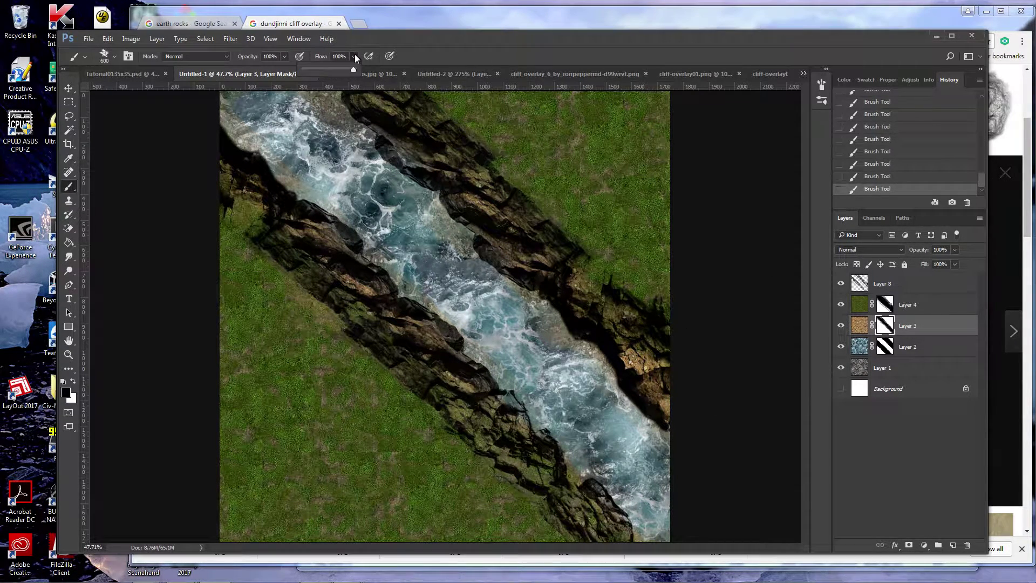
pyautogui.moveTo(325, 69); pyautogui.dragTo(323, 69)
pyautogui.click(284, 56)
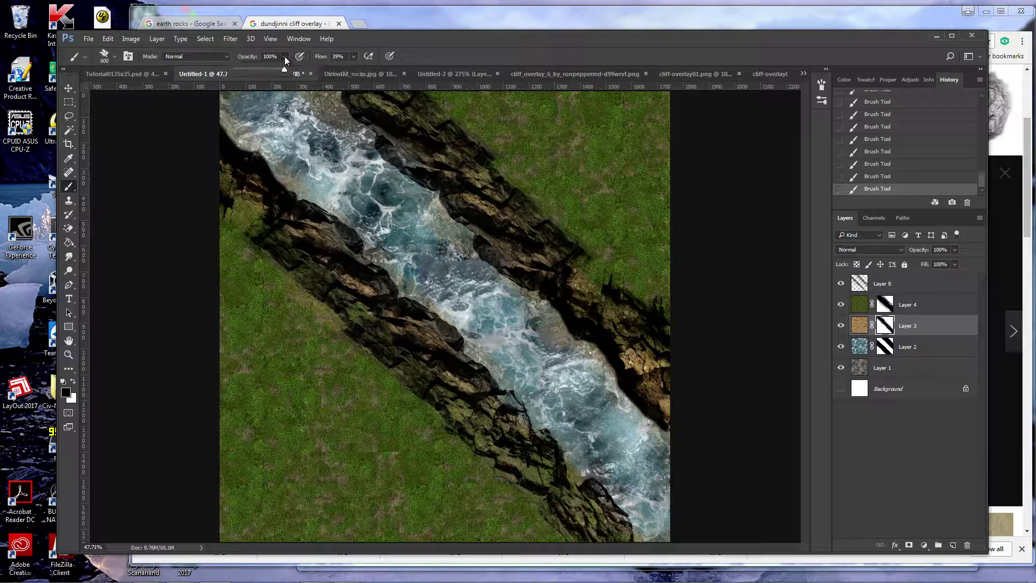
pyautogui.click(263, 69)
pyautogui.press('[')
pyautogui.press('[')
pyautogui.press('[')
pyautogui.press('[')
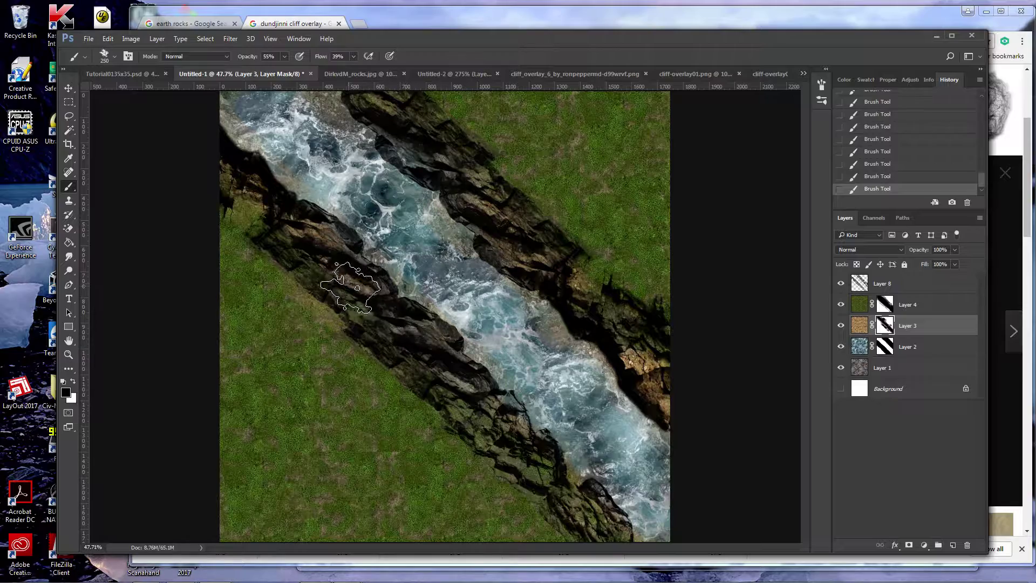
# - Examine the blending of the cliffs, banks and water along the river's middle stretch at 100% zoom
pyautogui.press('z')
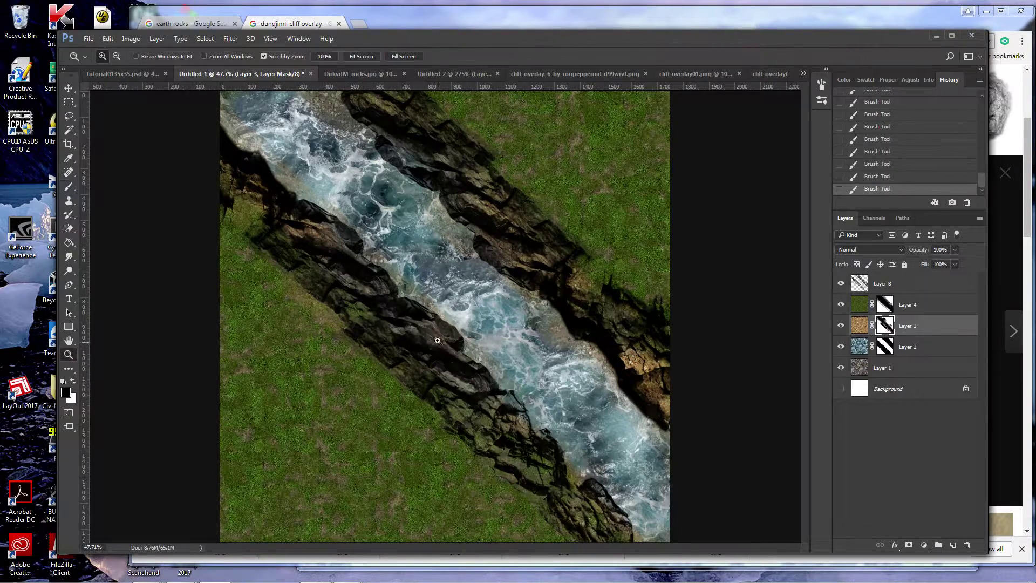
pyautogui.click(469, 378)
pyautogui.keyDown('alt'); pyautogui.click(460, 330); pyautogui.keyUp('alt')
pyautogui.hotkey('ctrl', '0')
pyautogui.doubleClick(69, 355)
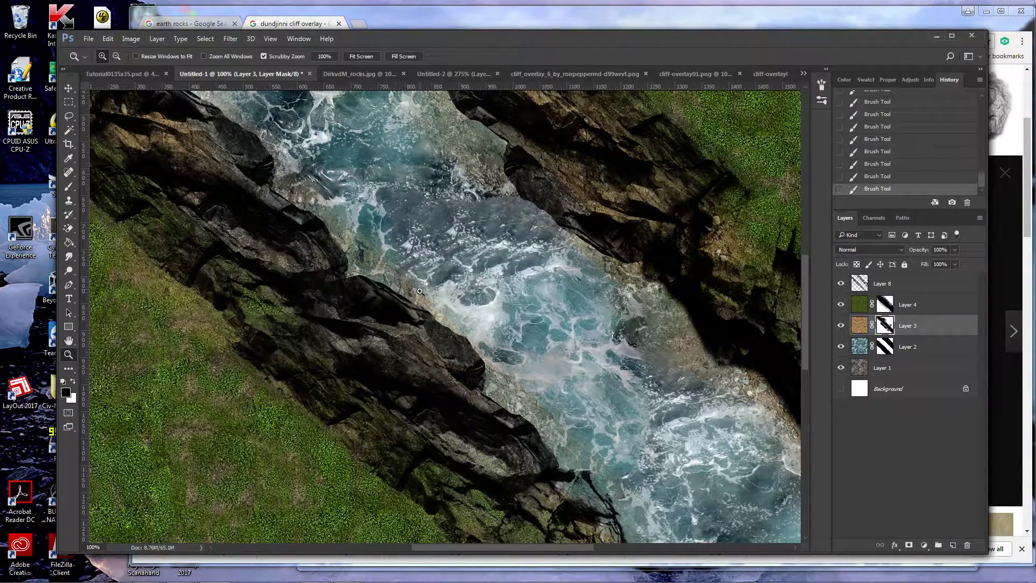
pyautogui.moveTo(557, 313); pyautogui.dragTo(471, 304)
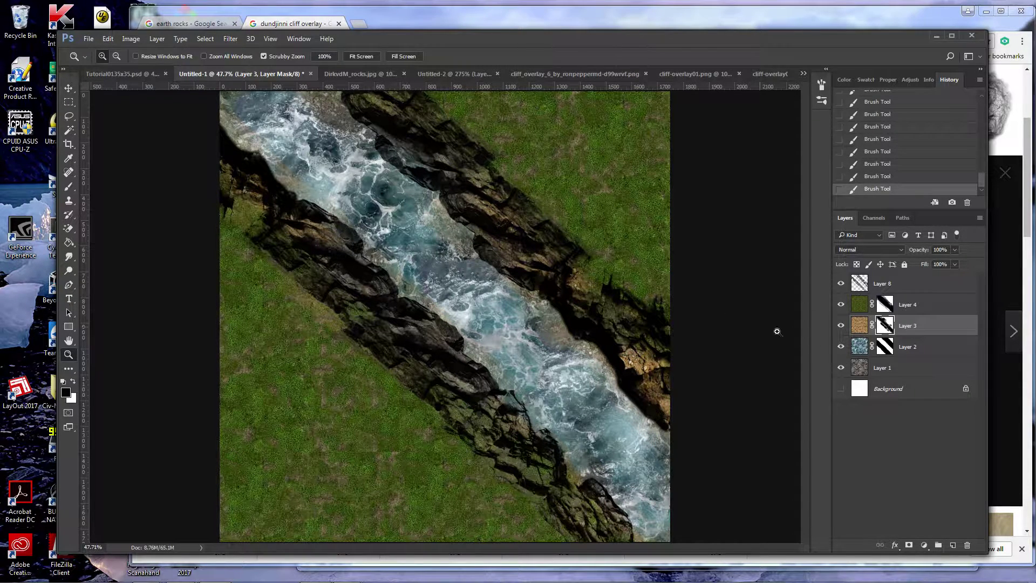
# - Copy the entire Layer 8 cliff artwork into a new document of the same size and hide that document's Background layer
pyautogui.click(893, 285)
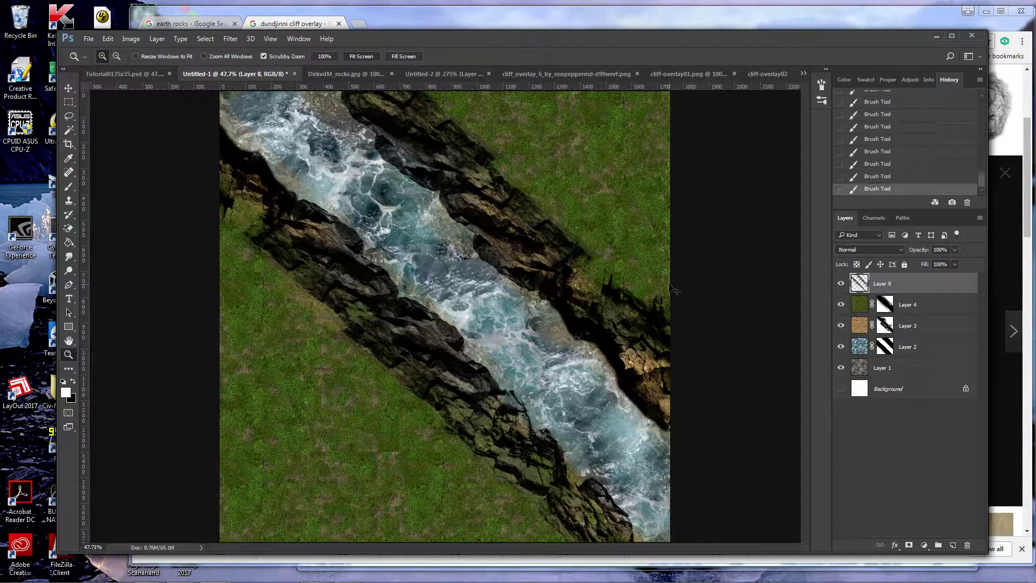
pyautogui.hotkey('ctrl', 'a')
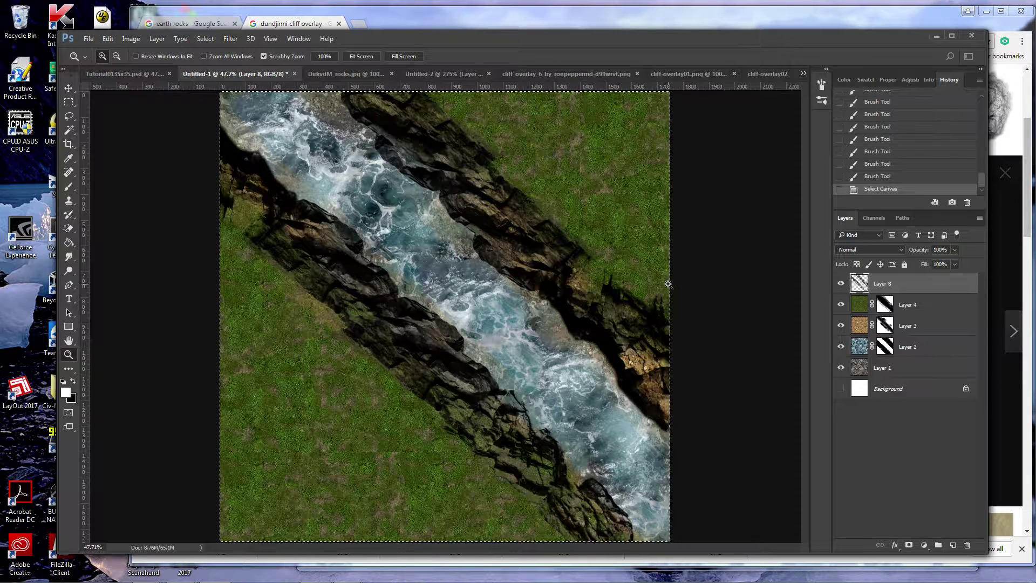
pyautogui.hotkey('ctrl', 'n')
pyautogui.press('Return')
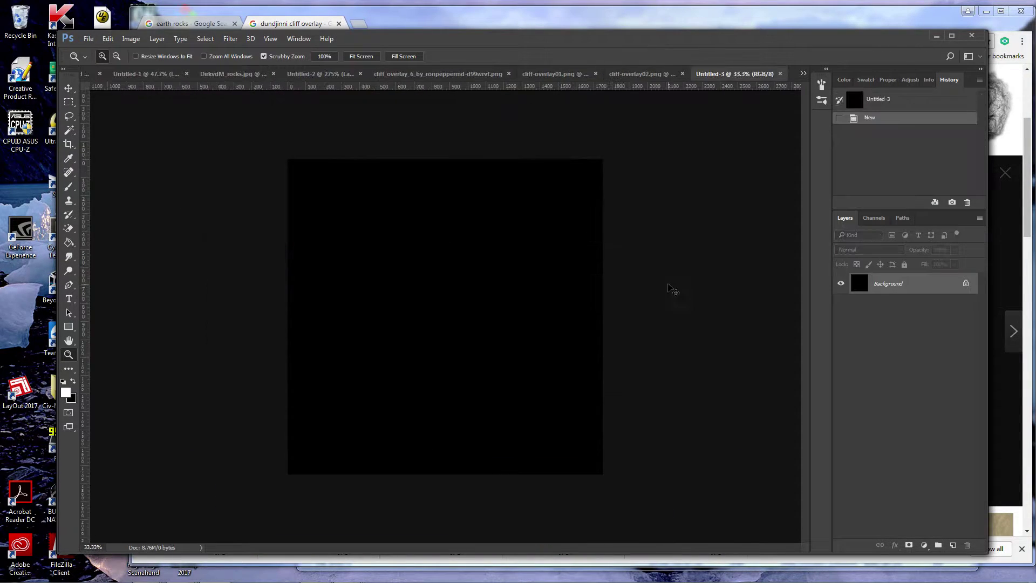
pyautogui.hotkey('ctrl', 'v')
pyautogui.click(840, 305)
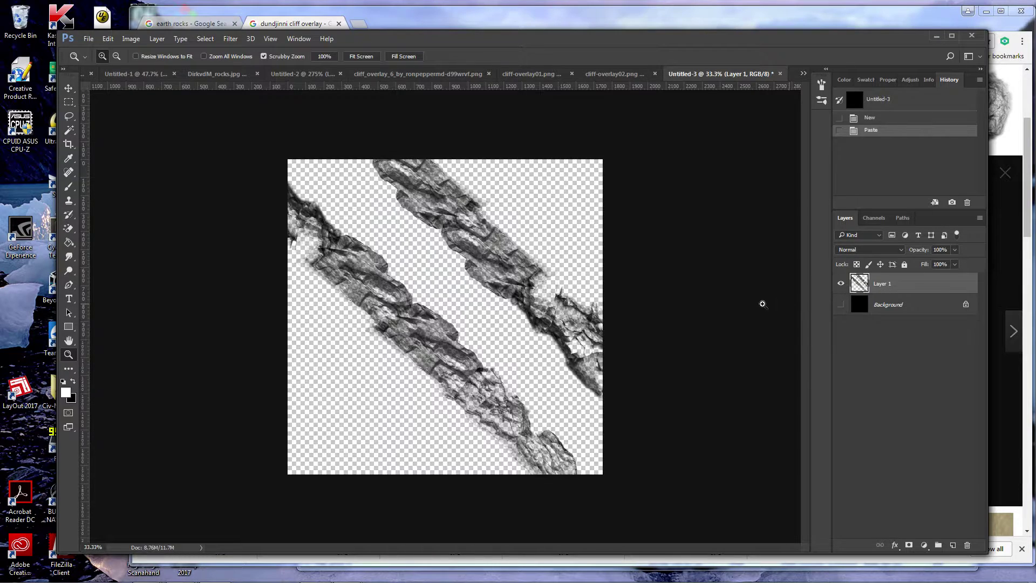